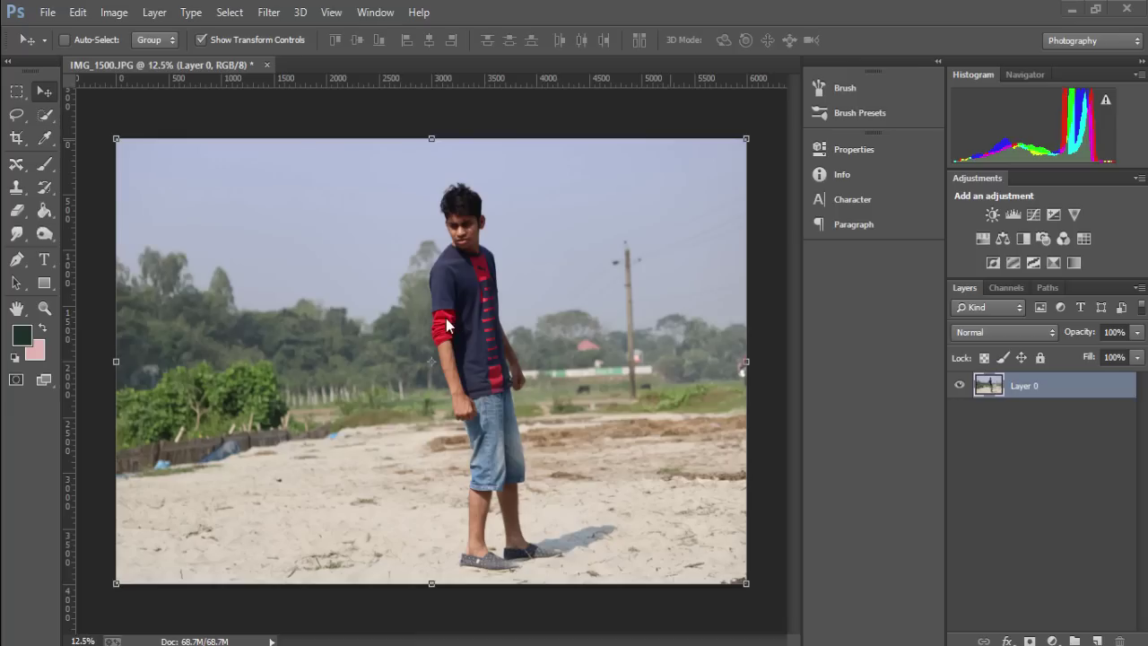
Apply a Shadows/Highlights adjustment with Shadows Amount set to 12%.
{"action": "left_click", "coordinate": [114, 12]}
{"action": "mouse_move", "coordinate": [139, 57]}
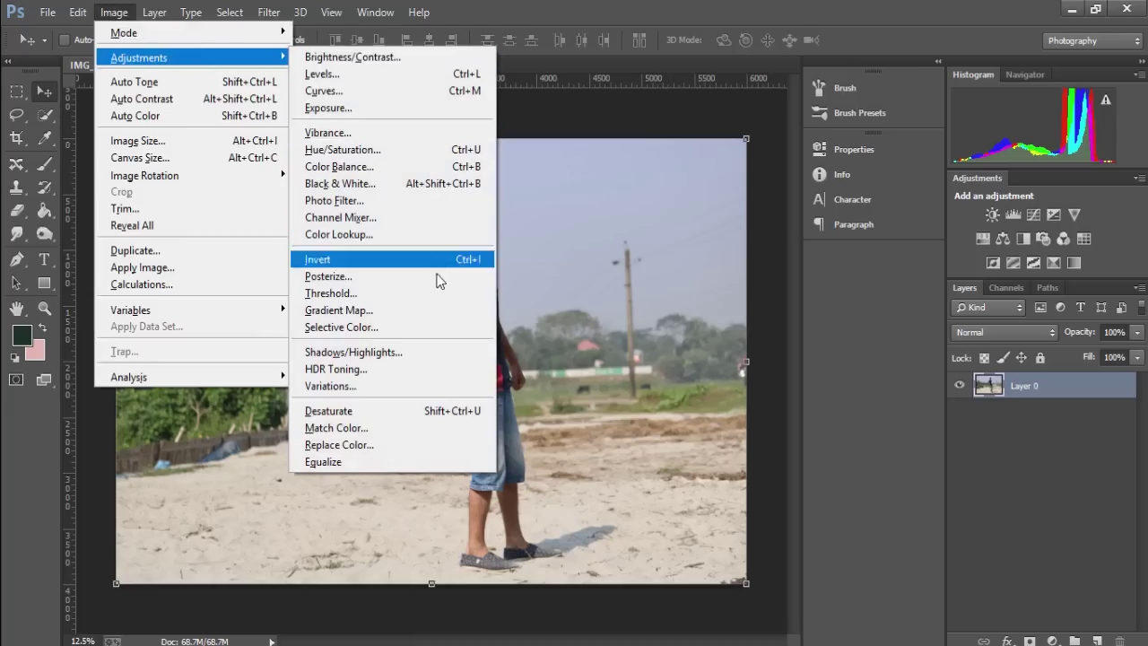
{"action": "left_click", "coordinate": [431, 353]}
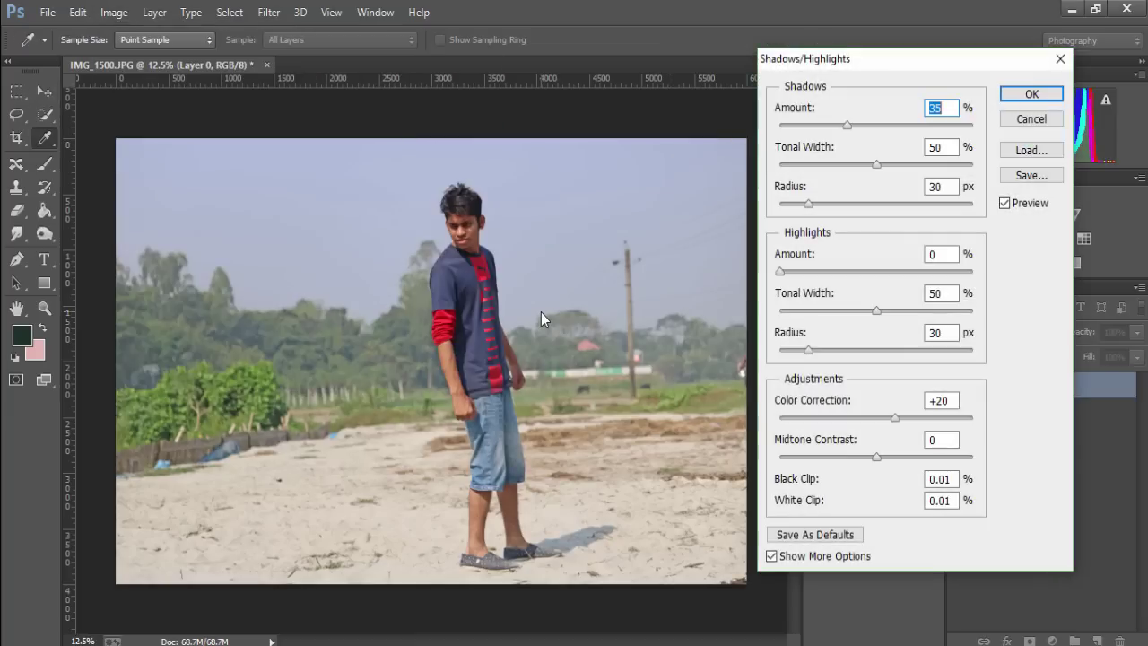
{"action": "left_click", "coordinate": [809, 126]}
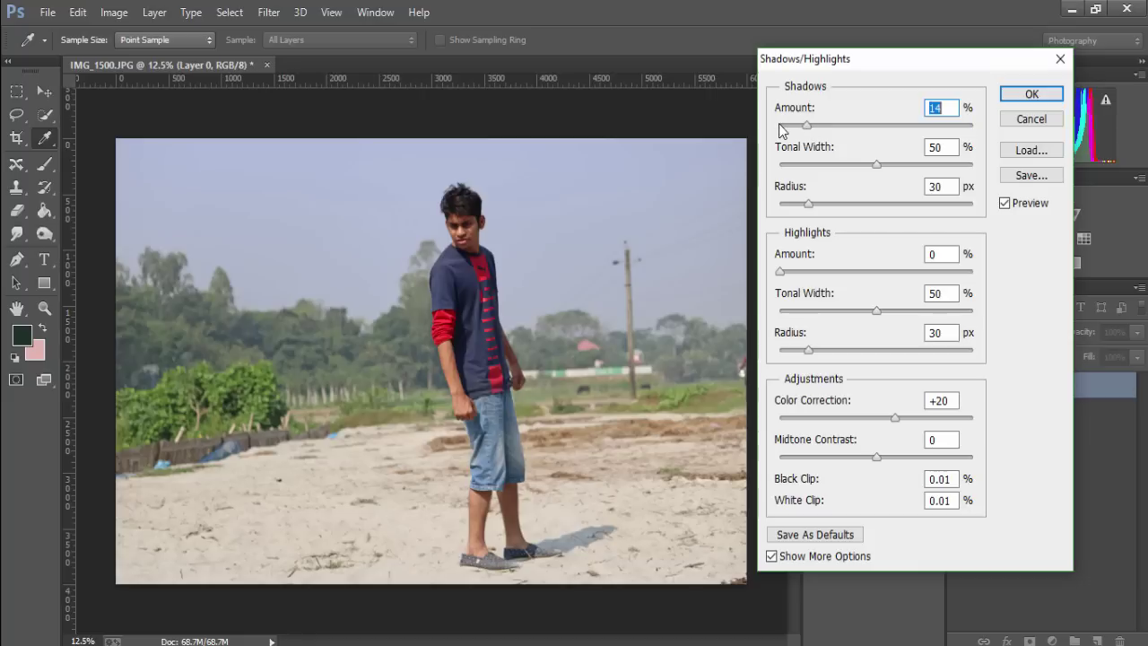
{"action": "left_click", "coordinate": [800, 124]}
{"action": "left_click", "coordinate": [1031, 94]}
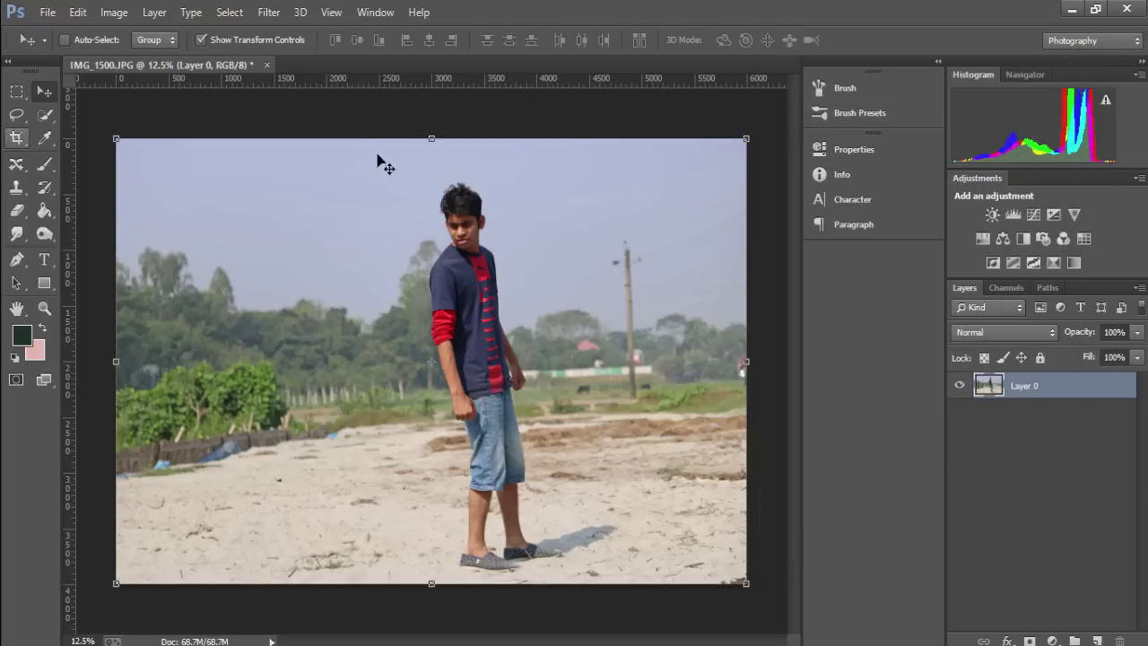
Quick-select the boy's head, torso and arm, then add the shorts, leg and shoe.
{"action": "key", "text": "ctrl+plus"}
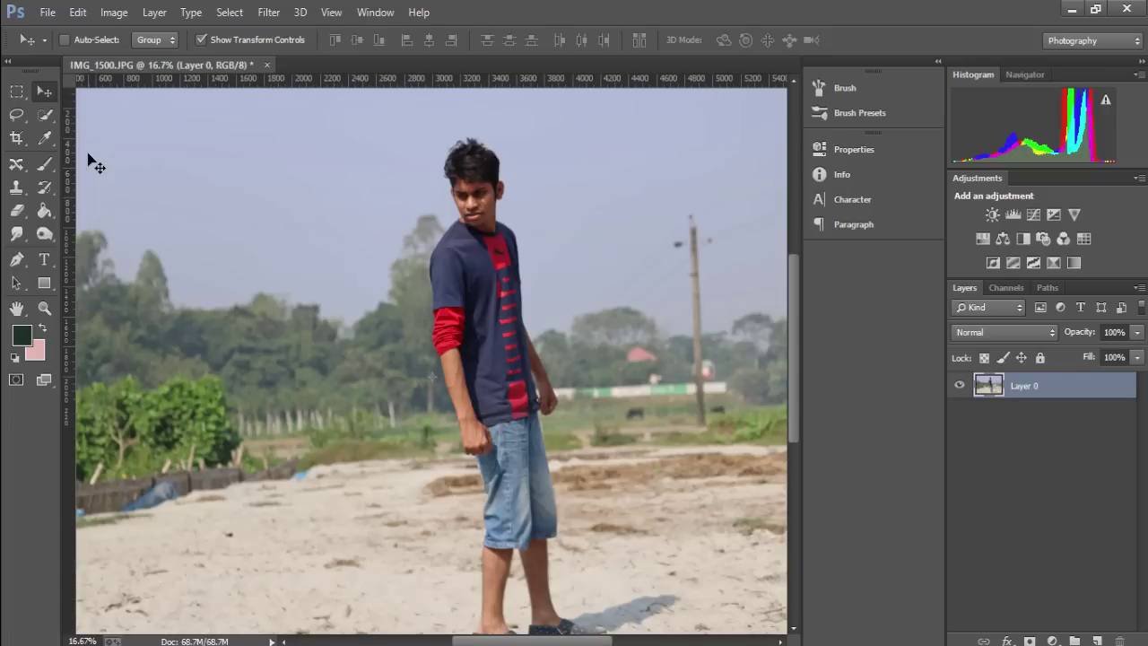
{"action": "key", "text": "w"}
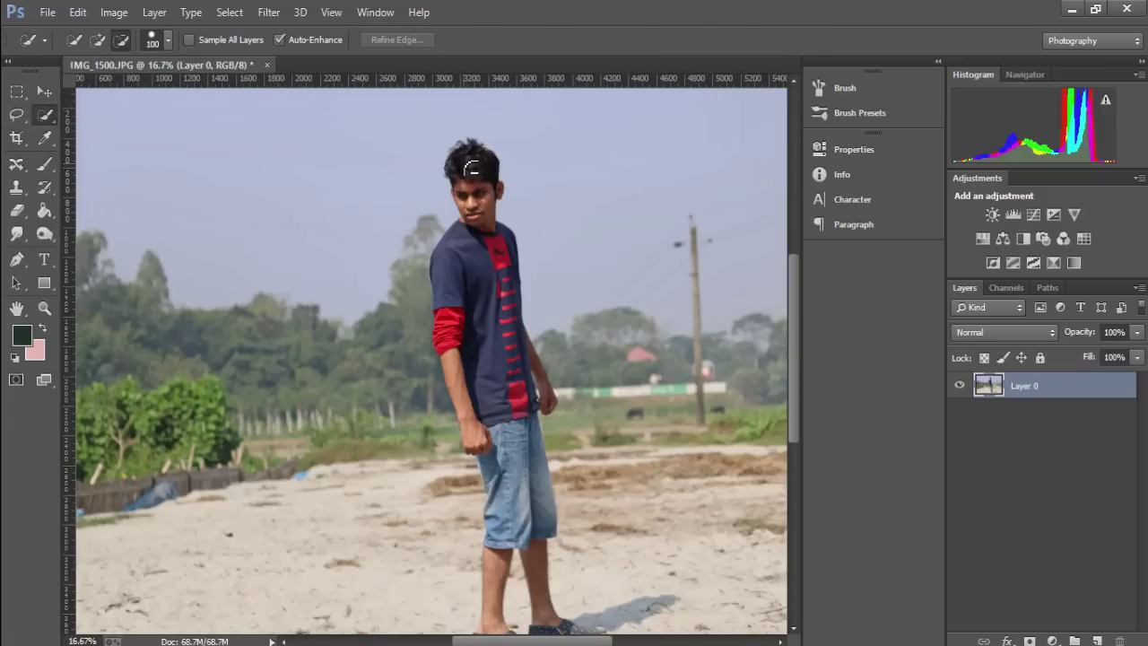
{"action": "mouse_move", "coordinate": [473, 168]}
{"action": "left_mouse_down"}
{"action": "mouse_move", "coordinate": [460, 415]}
{"action": "mouse_move", "coordinate": [529, 498]}
{"action": "left_mouse_up"}
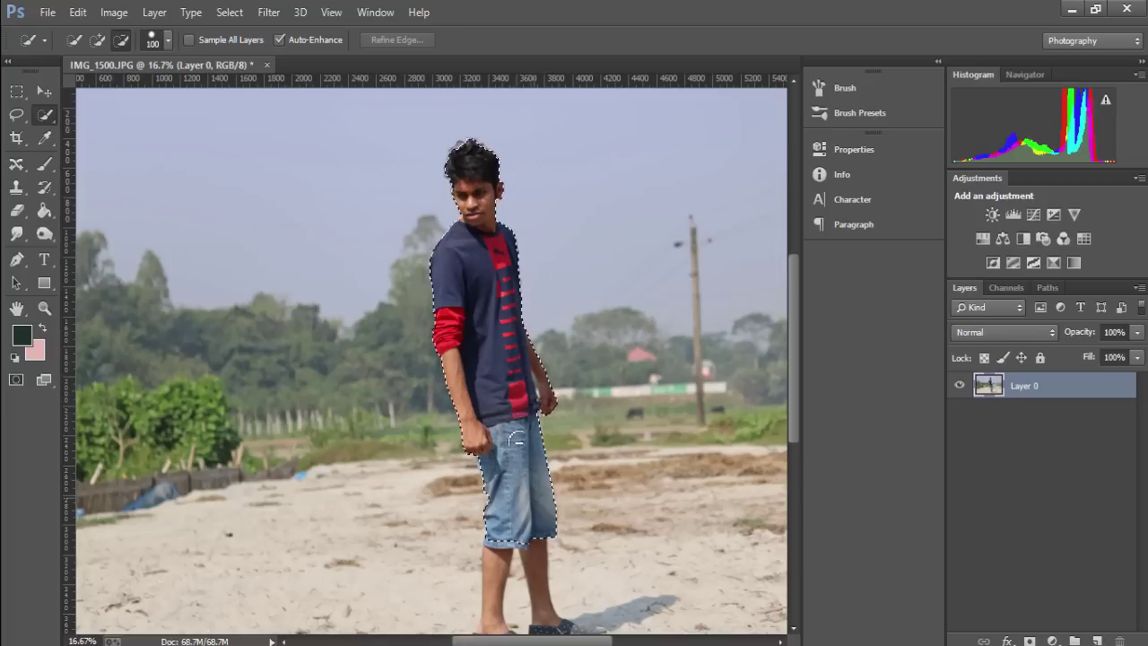
{"action": "scroll", "coordinate": [504, 440], "scroll_direction": "down", "scroll_amount": 2}
{"action": "scroll", "coordinate": [504, 440], "scroll_direction": "down", "scroll_amount": 2}
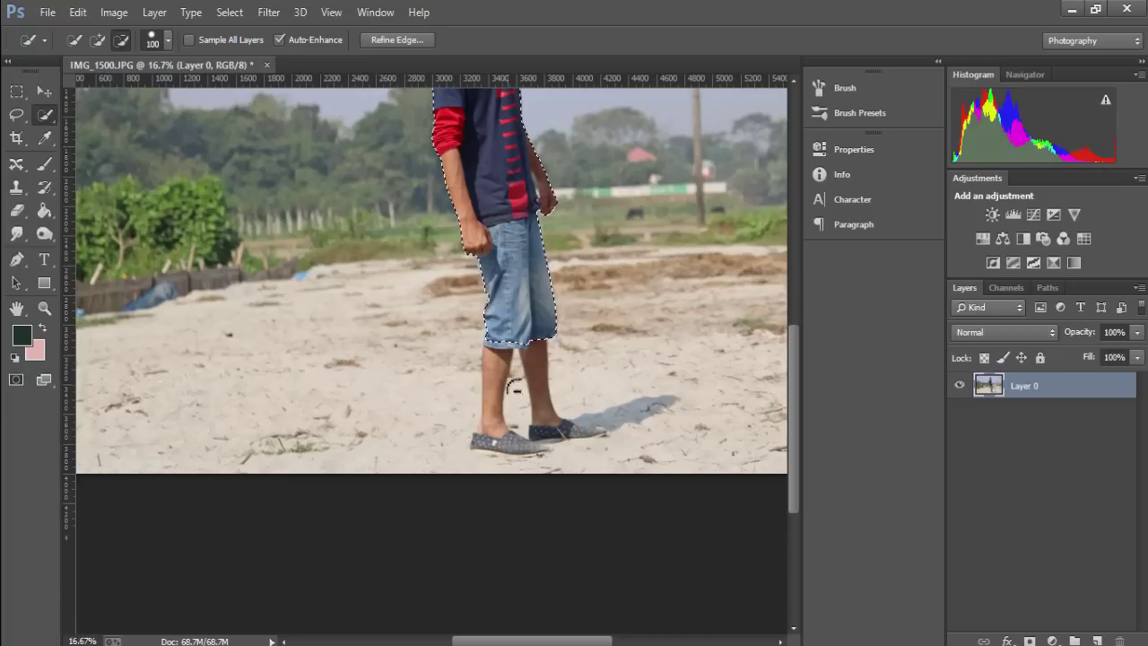
{"action": "left_click_drag", "start_coordinate": [502, 333], "coordinate": [501, 354]}
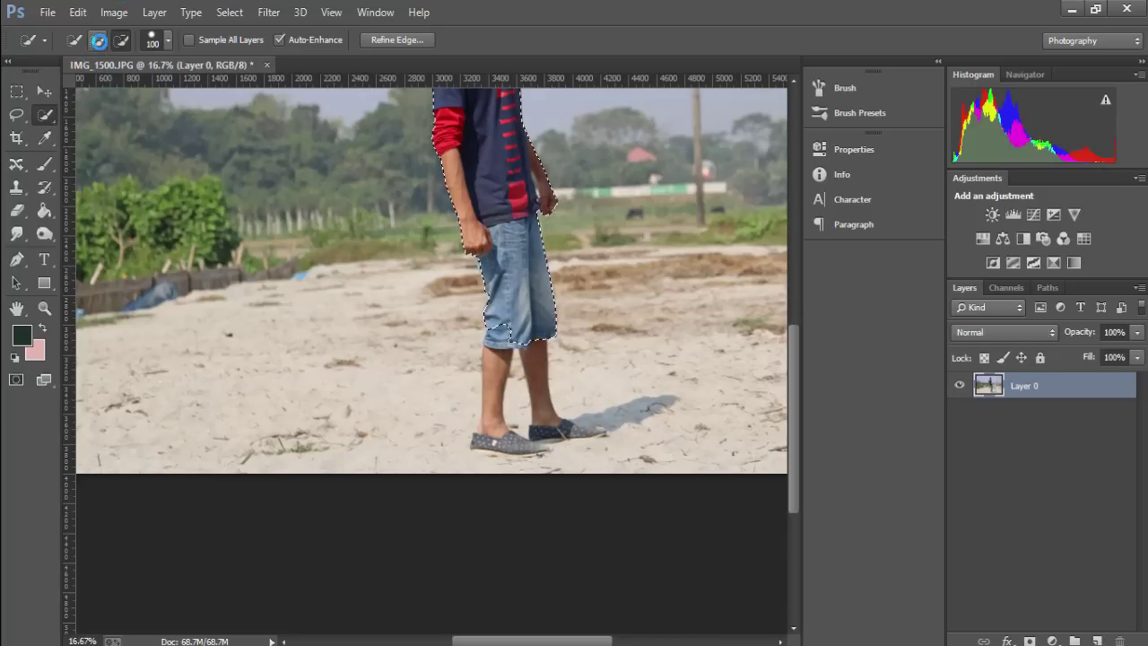
{"action": "left_click", "coordinate": [99, 39]}
{"action": "left_click", "coordinate": [493, 347]}
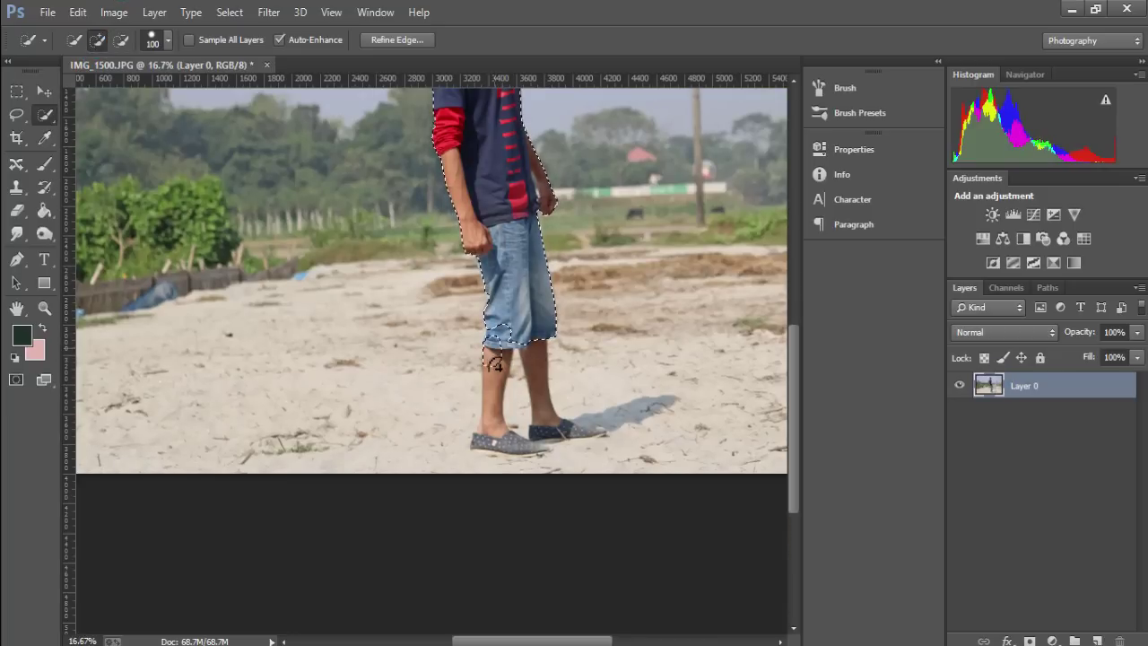
{"action": "mouse_move", "coordinate": [495, 346]}
{"action": "left_mouse_down"}
{"action": "mouse_move", "coordinate": [514, 333]}
{"action": "mouse_move", "coordinate": [536, 355]}
{"action": "mouse_move", "coordinate": [534, 445]}
{"action": "mouse_move", "coordinate": [534, 422]}
{"action": "mouse_move", "coordinate": [578, 427]}
{"action": "left_mouse_up"}
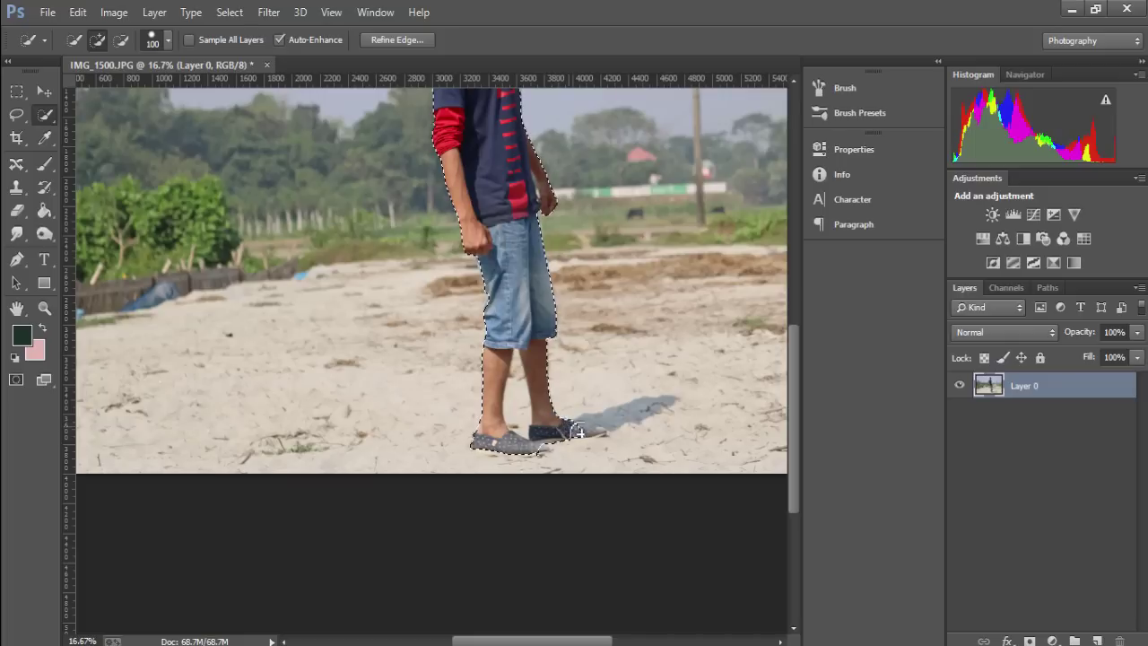
At 50% zoom, extend the selection along the shoe's sole to include its pink tag.
{"action": "key", "text": "ctrl+plus"}
{"action": "key", "text": "ctrl+plus"}
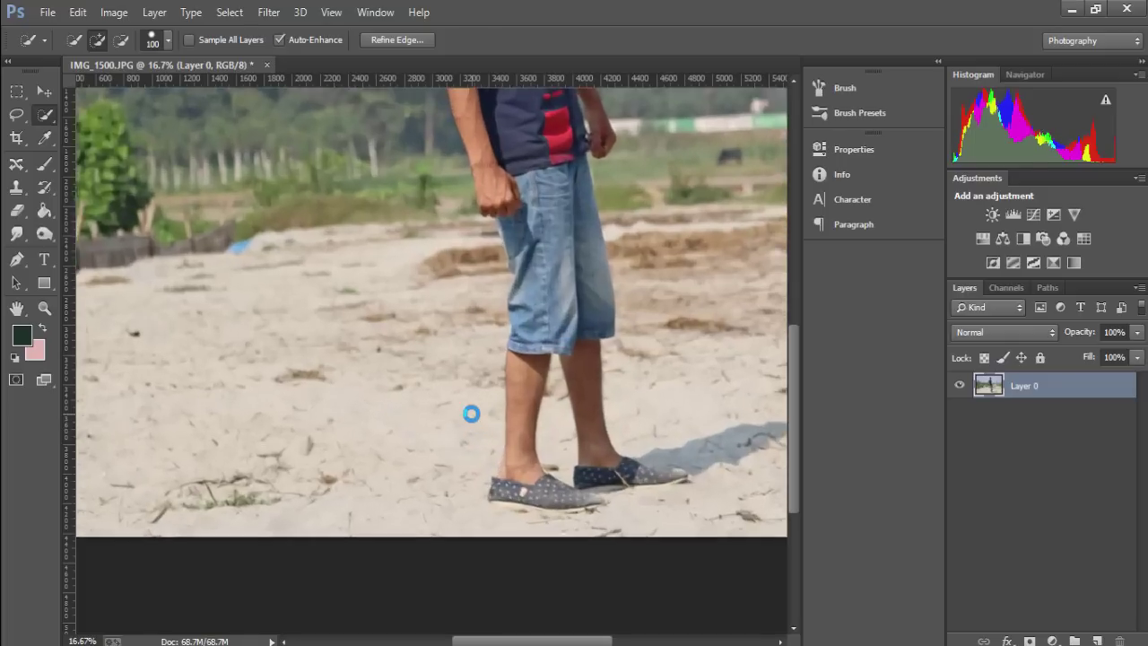
{"action": "key", "text": "ctrl+plus"}
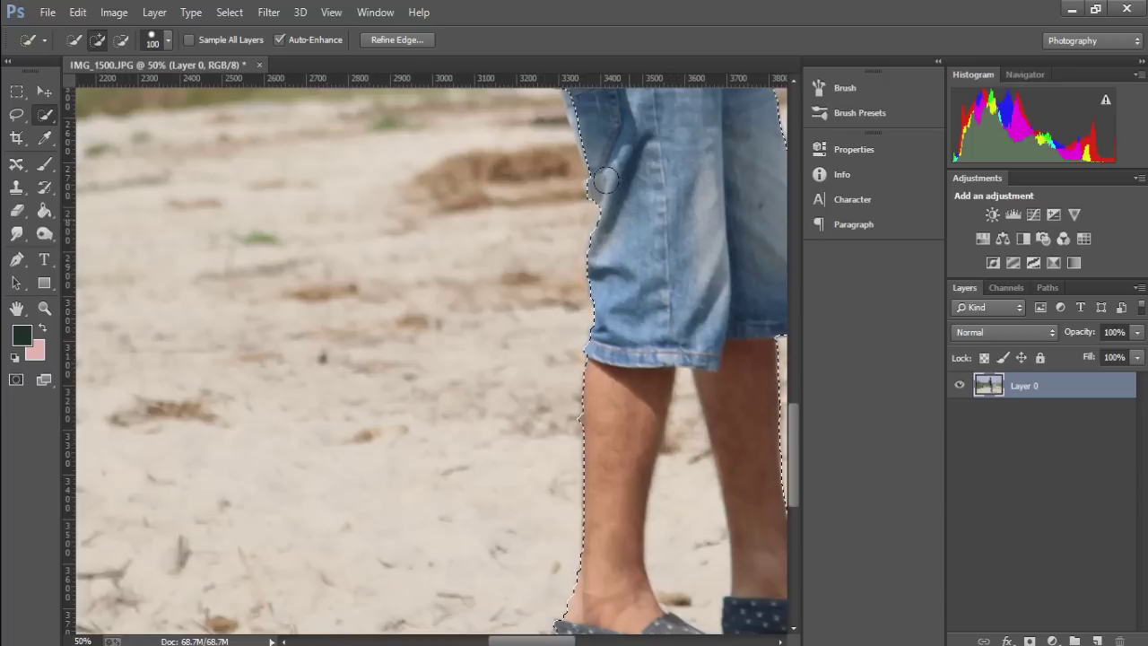
{"action": "scroll", "coordinate": [584, 520], "scroll_direction": "down", "scroll_amount": 5}
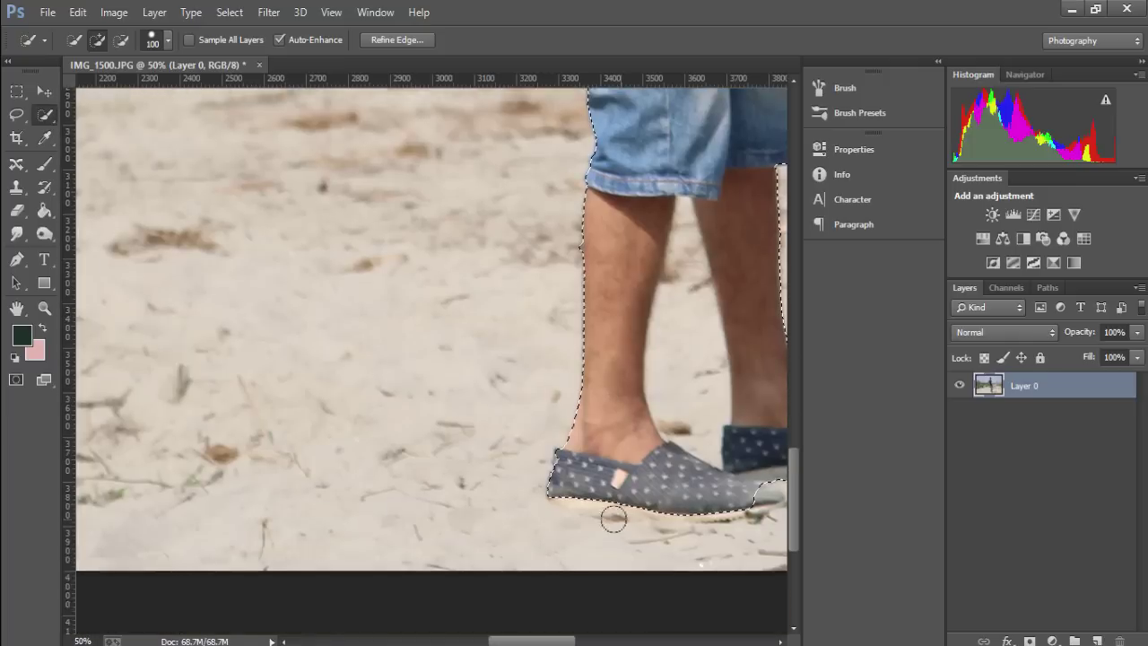
{"action": "scroll", "coordinate": [615, 517], "scroll_direction": "down", "scroll_amount": 2}
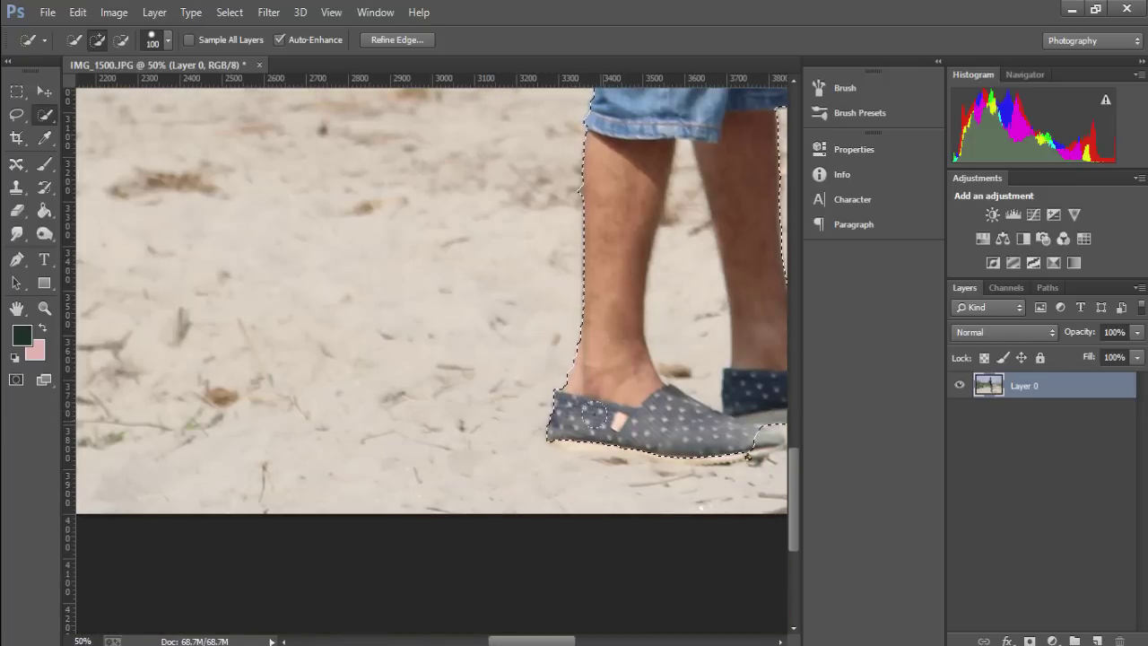
{"action": "left_click_drag", "start_coordinate": [570, 414], "coordinate": [628, 421]}
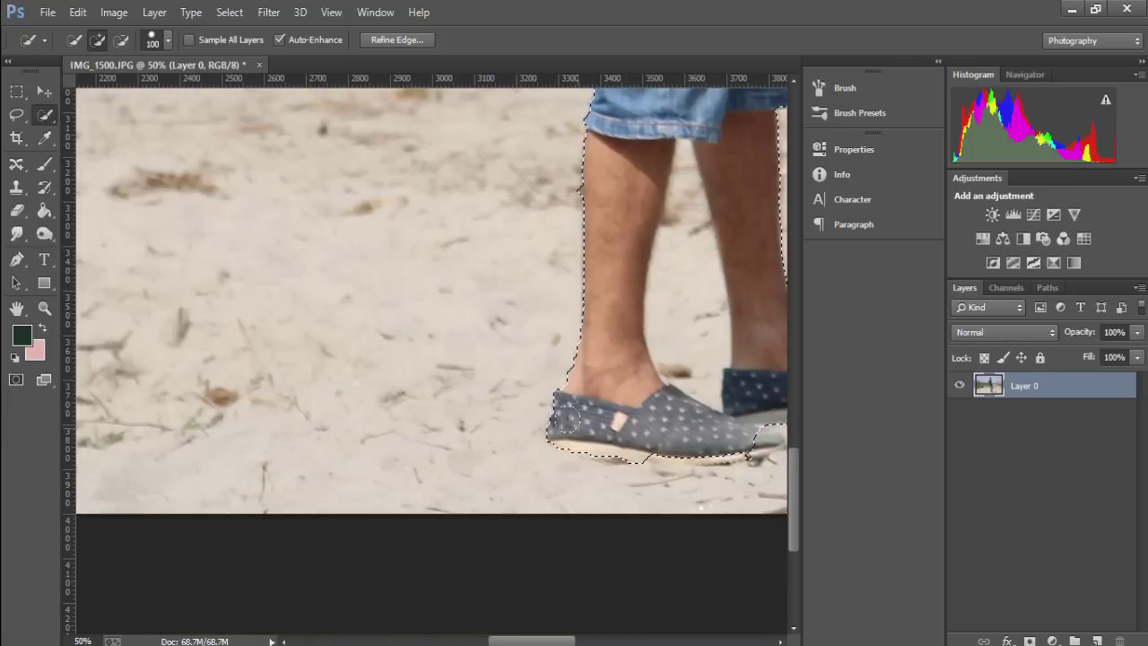
{"action": "mouse_move", "coordinate": [626, 421]}
{"action": "left_mouse_down"}
{"action": "mouse_move", "coordinate": [707, 428]}
{"action": "mouse_move", "coordinate": [684, 433]}
{"action": "left_mouse_up"}
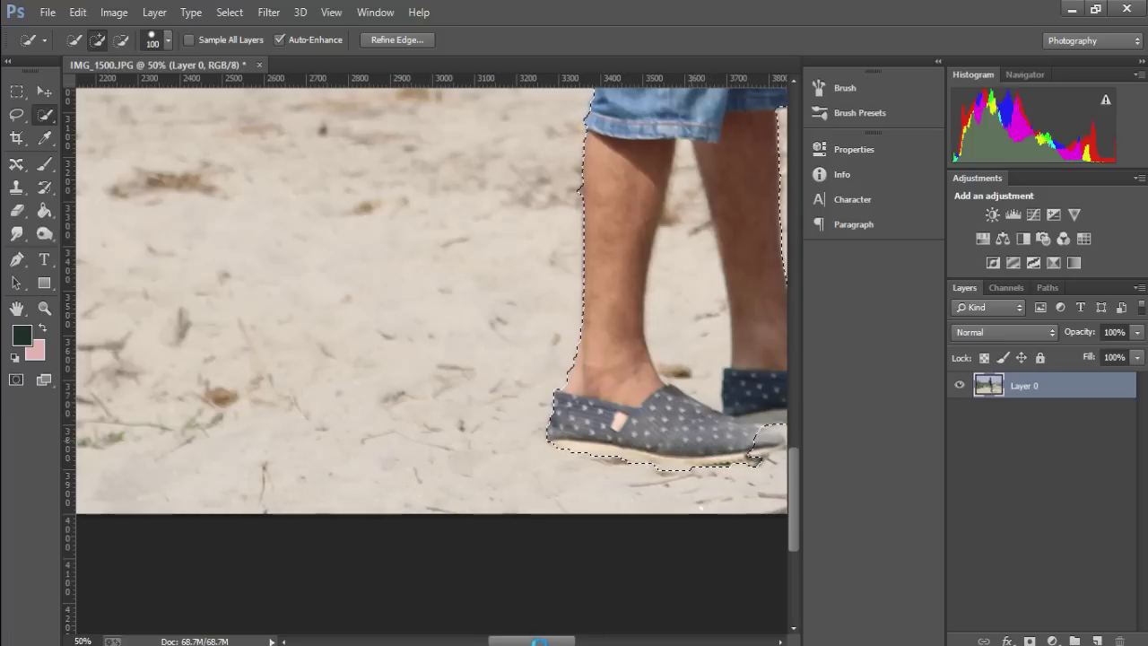
{"action": "left_click_drag", "start_coordinate": [545, 641], "coordinate": [602, 641]}
With a 35 px brush, subtract the sand between the legs and the shoe shadow.
{"action": "key", "text": "bracketleft"}
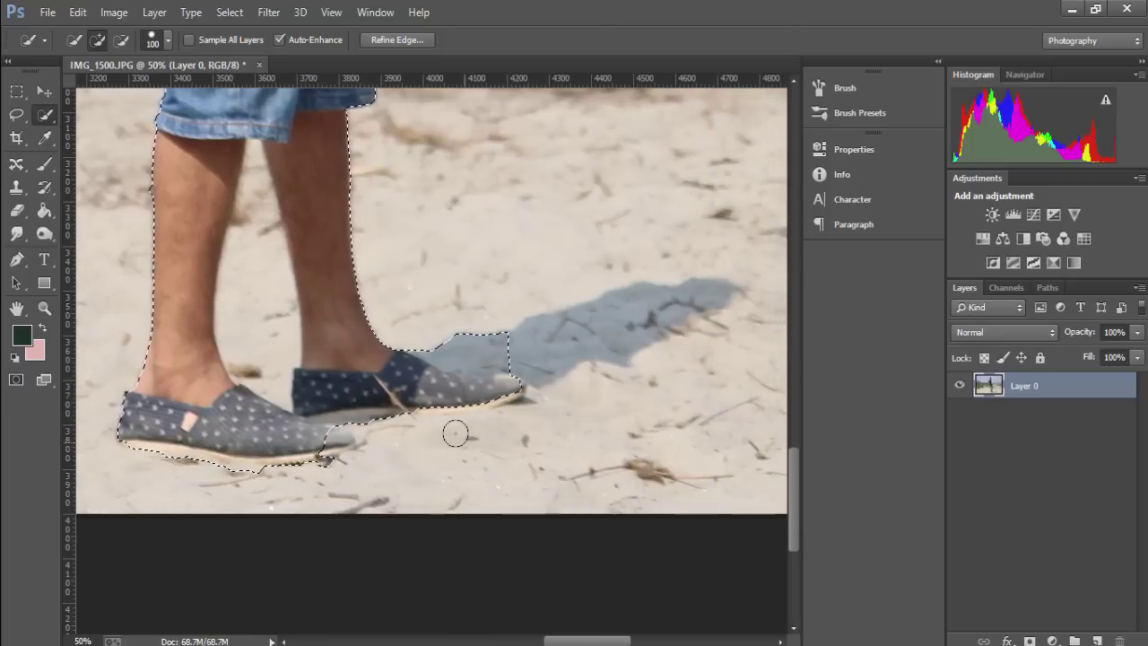
{"action": "key", "text": "bracketleft"}
{"action": "key", "text": "bracketleft"}
{"action": "key", "text": "bracketleft"}
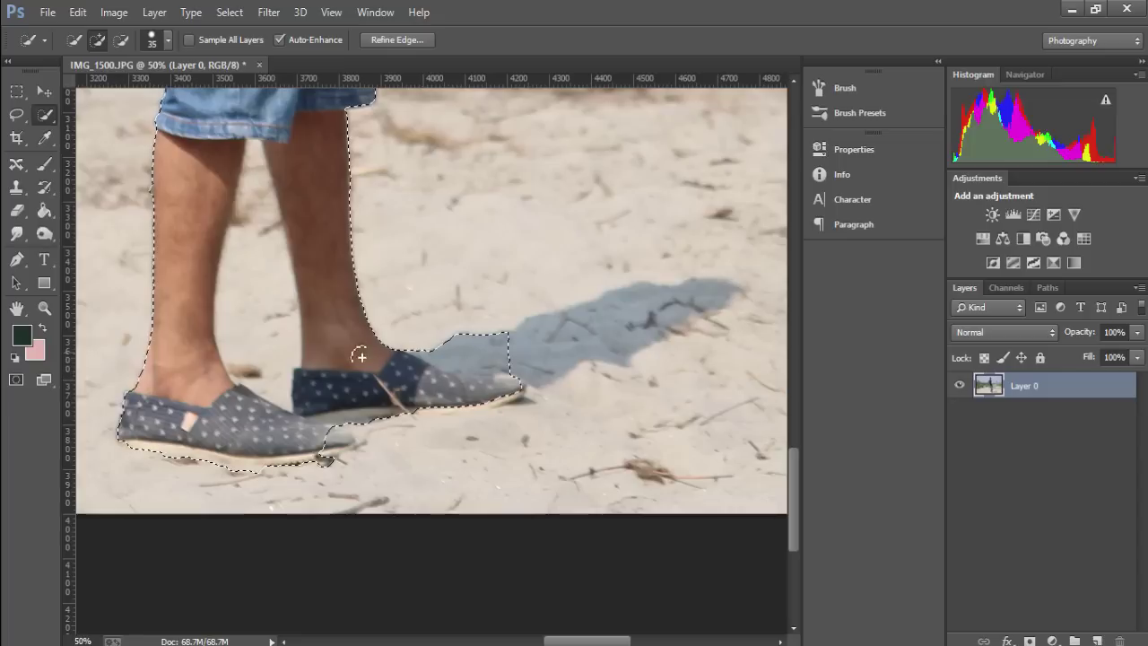
{"action": "left_click", "coordinate": [121, 39]}
{"action": "left_click_drag", "start_coordinate": [257, 161], "coordinate": [256, 219]}
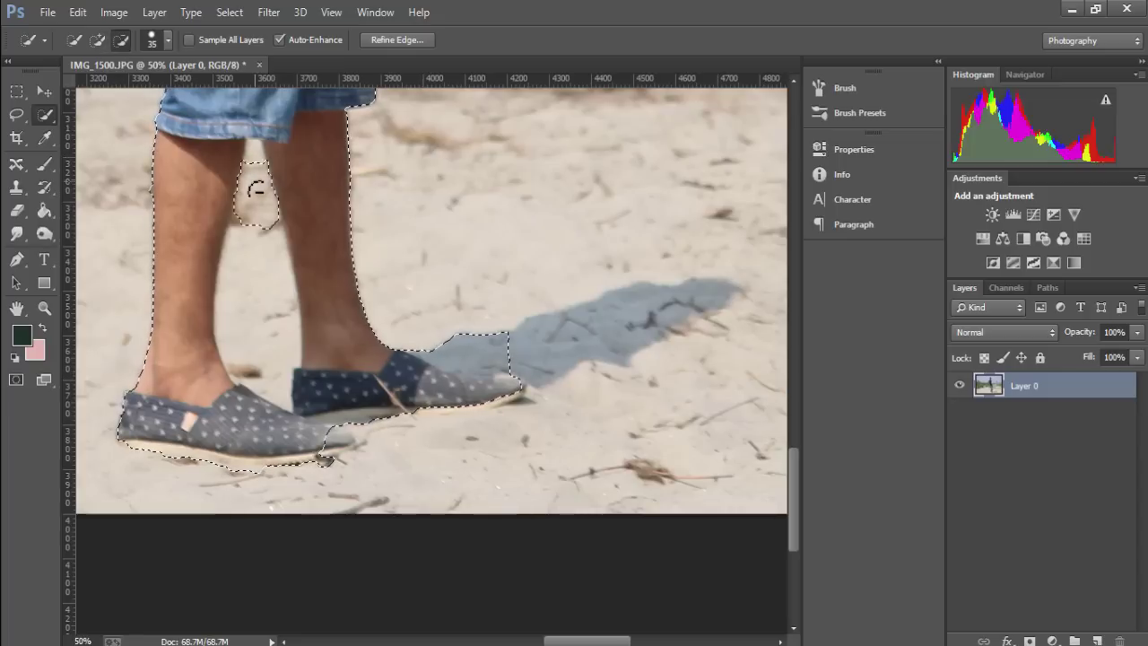
{"action": "mouse_move", "coordinate": [250, 280]}
{"action": "left_mouse_down"}
{"action": "mouse_move", "coordinate": [251, 332]}
{"action": "mouse_move", "coordinate": [277, 351]}
{"action": "mouse_move", "coordinate": [273, 274]}
{"action": "left_mouse_up"}
{"action": "left_click_drag", "start_coordinate": [257, 154], "coordinate": [249, 260]}
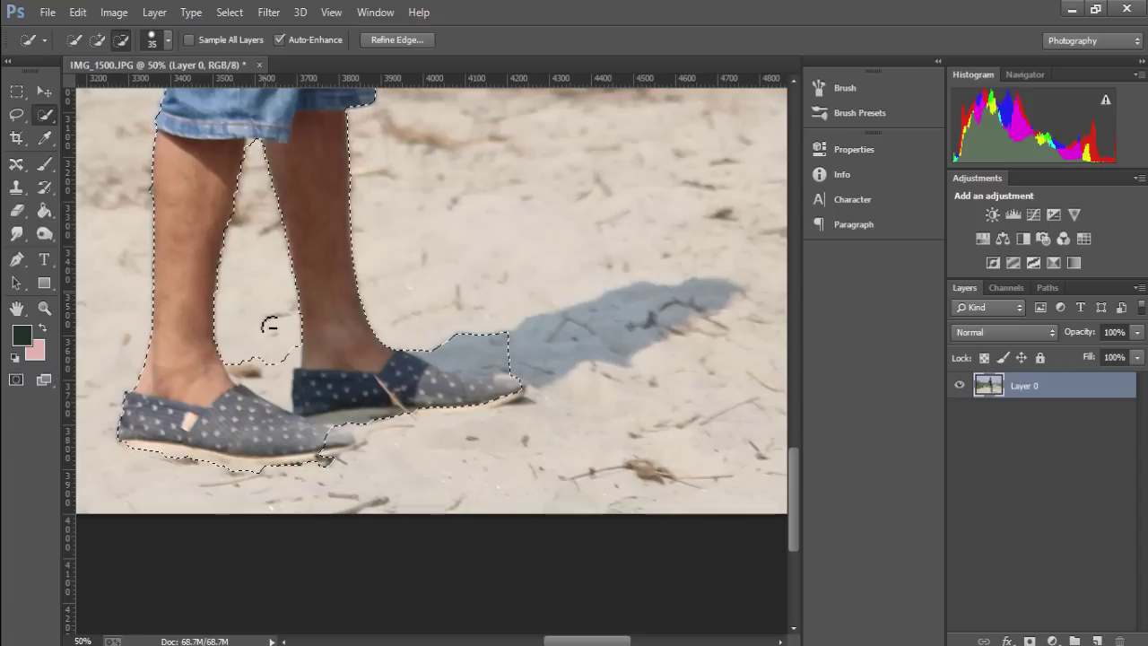
{"action": "mouse_move", "coordinate": [270, 326]}
{"action": "left_mouse_down"}
{"action": "mouse_move", "coordinate": [269, 372]}
{"action": "mouse_move", "coordinate": [249, 359]}
{"action": "mouse_move", "coordinate": [246, 373]}
{"action": "mouse_move", "coordinate": [296, 350]}
{"action": "left_mouse_up"}
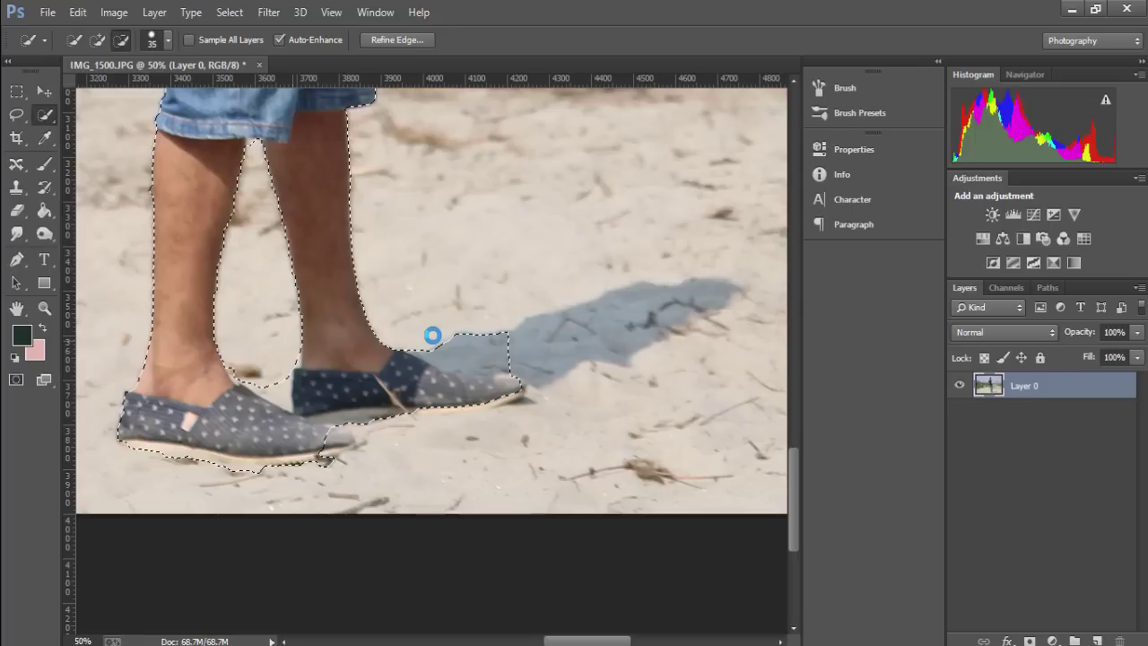
{"action": "left_click_drag", "start_coordinate": [430, 336], "coordinate": [448, 359]}
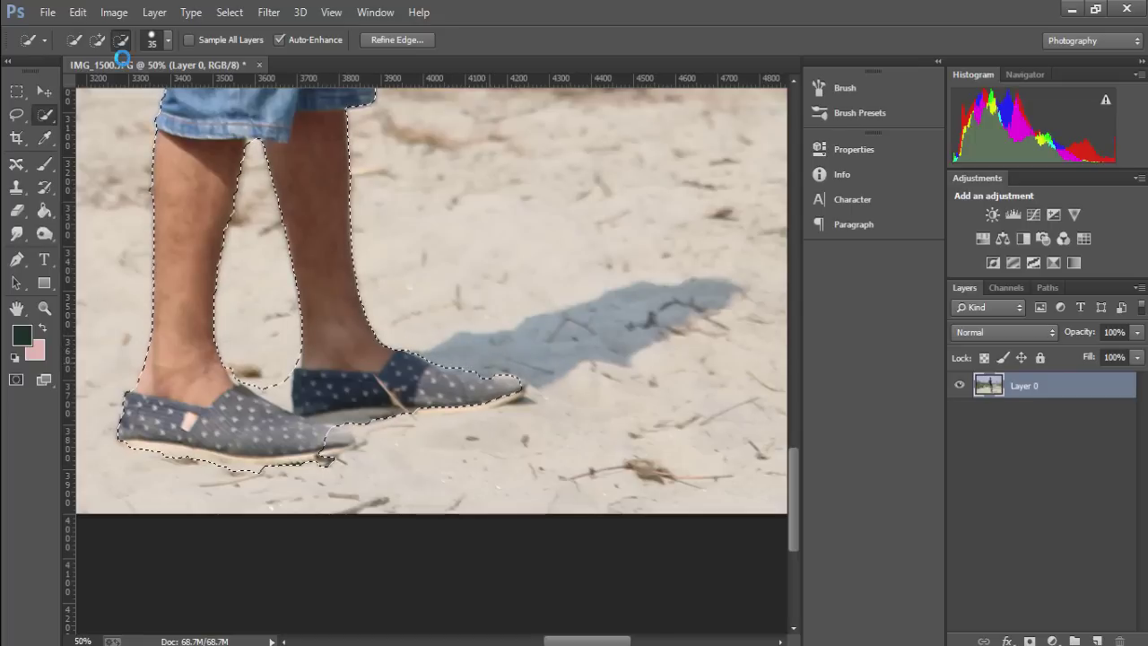
{"action": "left_click", "coordinate": [100, 42]}
Set black as the foreground colour and target the layer mask for touch-up painting.
{"action": "left_click", "coordinate": [99, 42]}
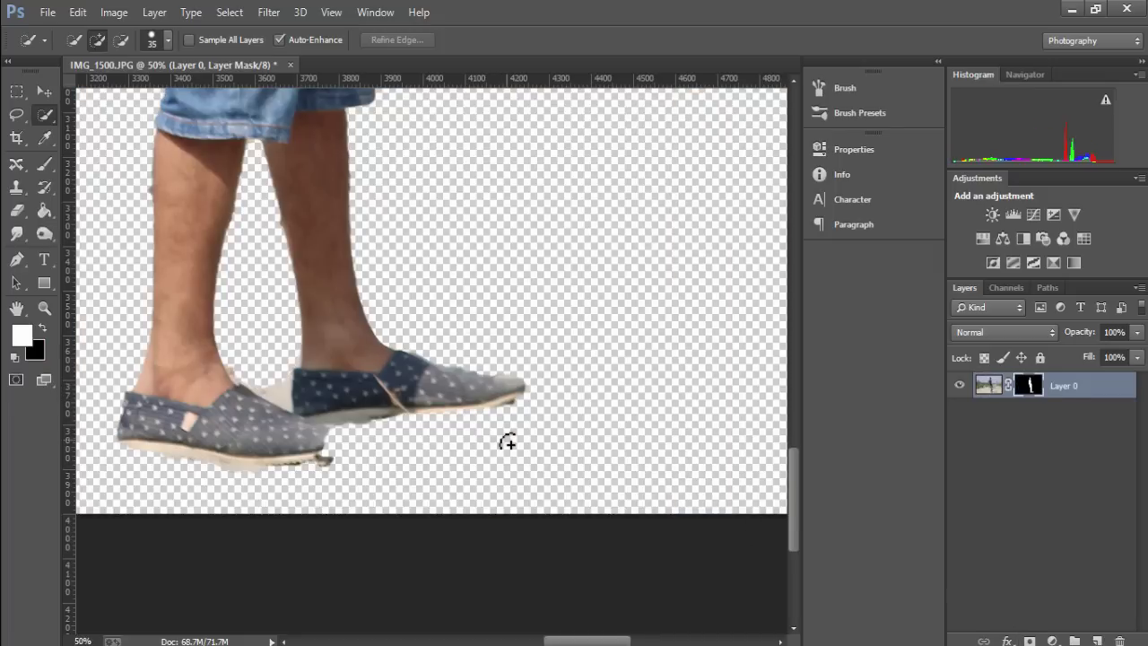
{"action": "left_click", "coordinate": [41, 328]}
{"action": "left_click", "coordinate": [44, 164]}
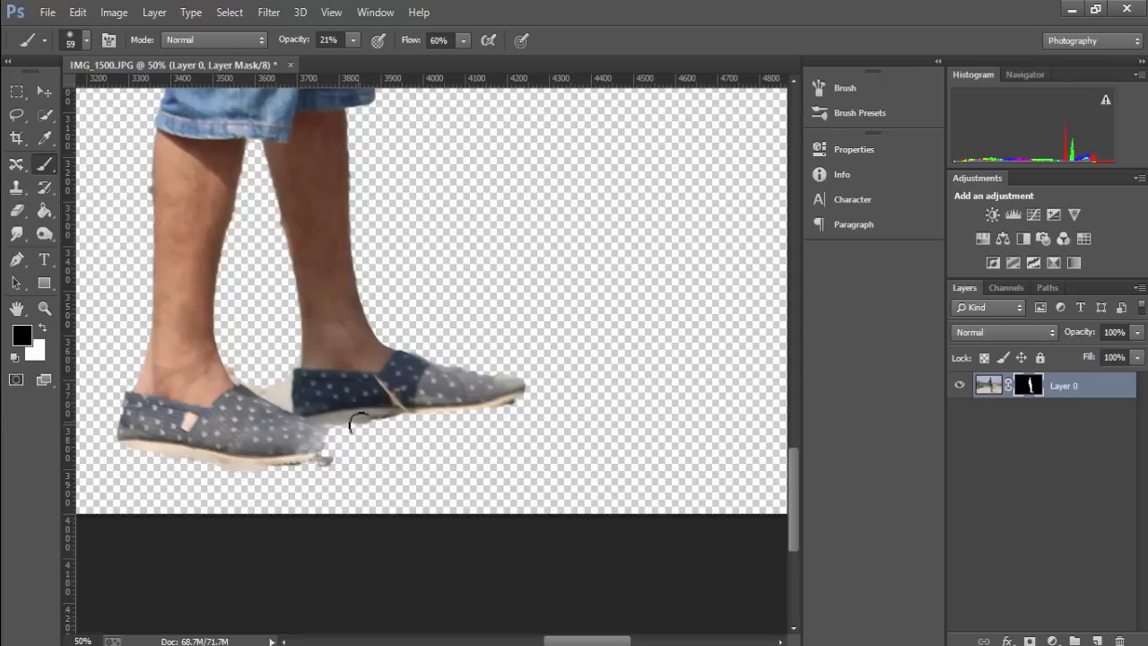
Switch to white and paint back the mask edge along the left calf.
{"action": "left_click", "coordinate": [42, 329]}
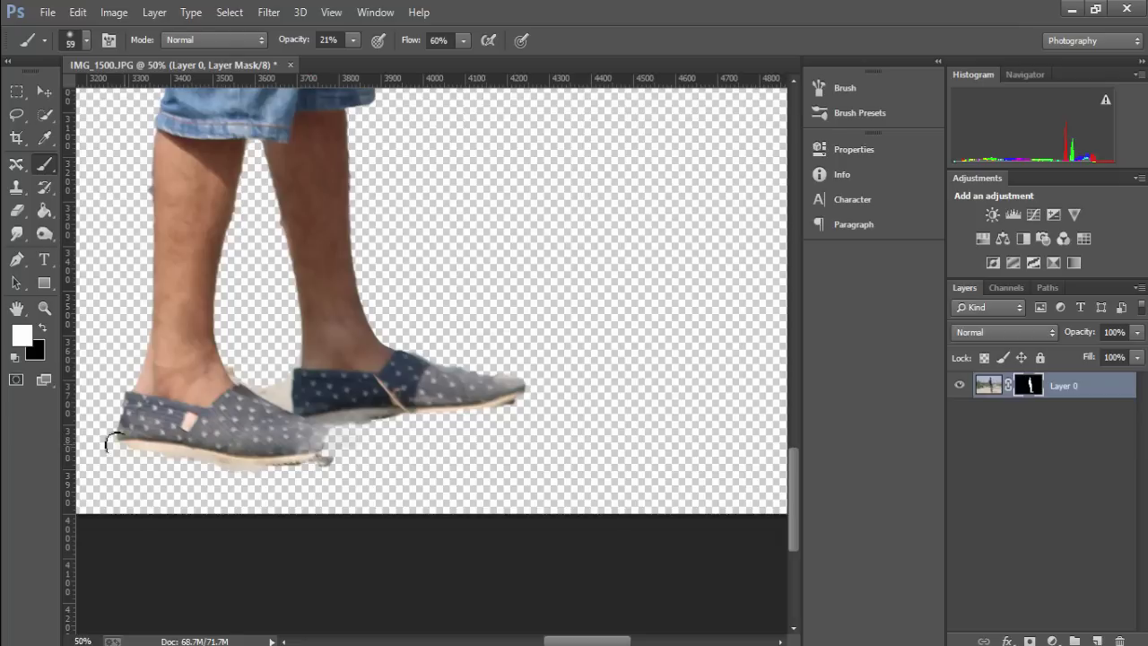
{"action": "key", "text": "ctrl+minus"}
{"action": "key", "text": "ctrl+minus"}
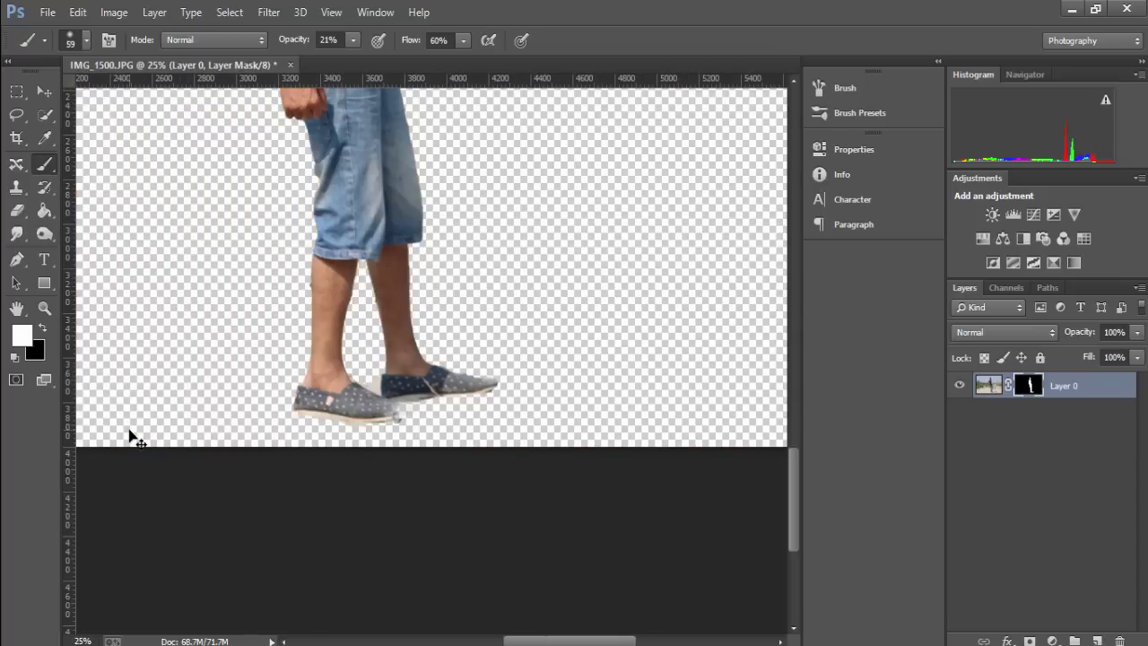
{"action": "scroll", "coordinate": [166, 415], "scroll_direction": "up", "scroll_amount": 4}
{"action": "scroll", "coordinate": [154, 420], "scroll_direction": "up", "scroll_amount": 3}
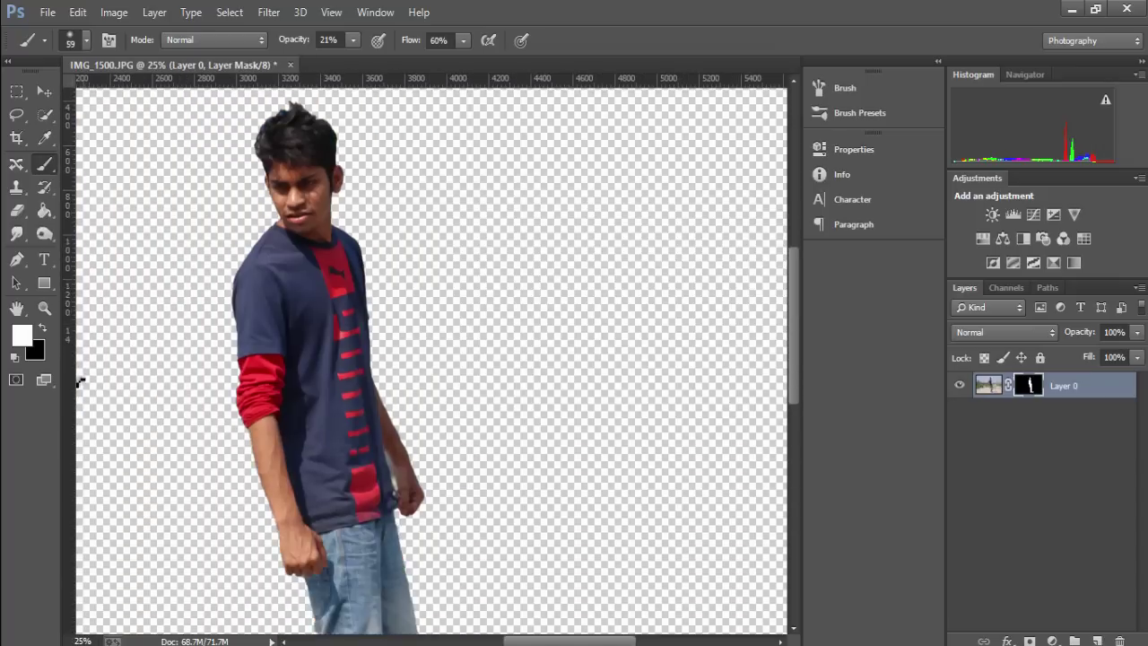
{"action": "scroll", "coordinate": [77, 380], "scroll_direction": "down", "scroll_amount": 1}
{"action": "scroll", "coordinate": [238, 390], "scroll_direction": "down", "scroll_amount": 2}
{"action": "scroll", "coordinate": [508, 363], "scroll_direction": "down", "scroll_amount": 1}
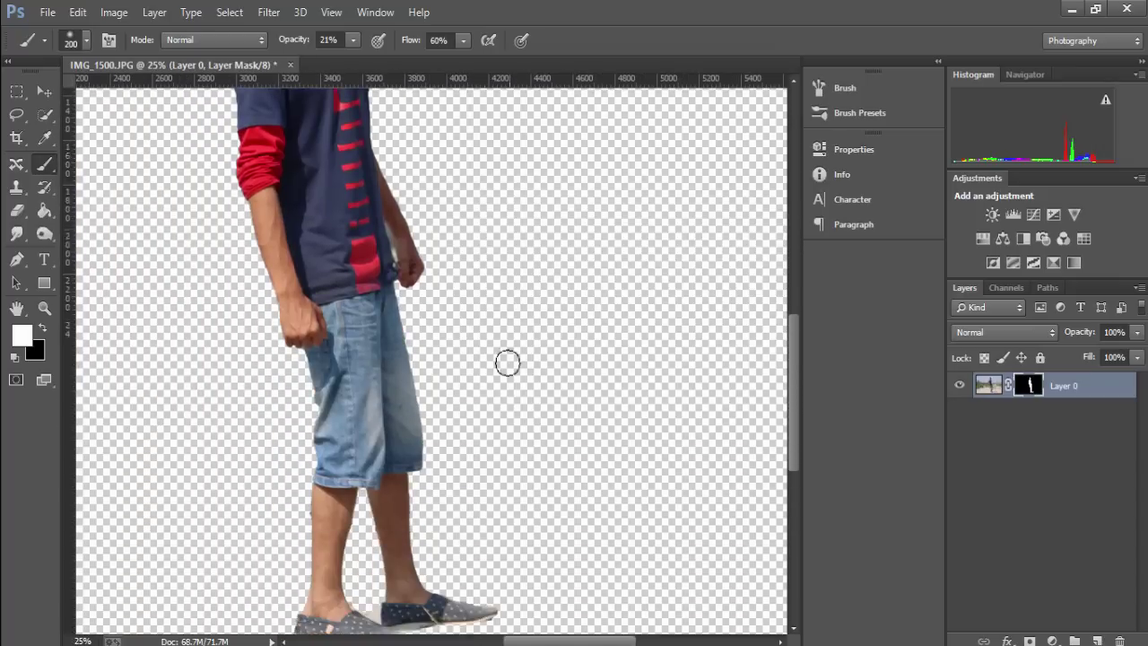
{"action": "scroll", "coordinate": [475, 373], "scroll_direction": "down", "scroll_amount": 5}
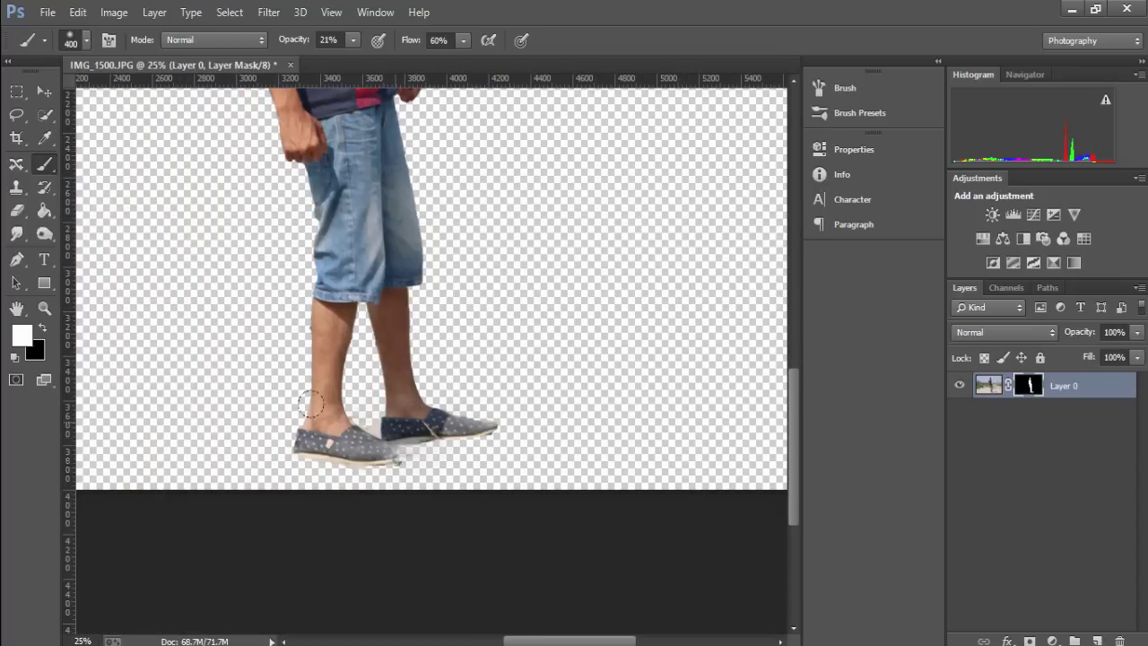
{"action": "mouse_move", "coordinate": [310, 404]}
{"action": "left_mouse_down"}
{"action": "mouse_move", "coordinate": [295, 385]}
{"action": "mouse_move", "coordinate": [314, 274]}
{"action": "left_mouse_up"}
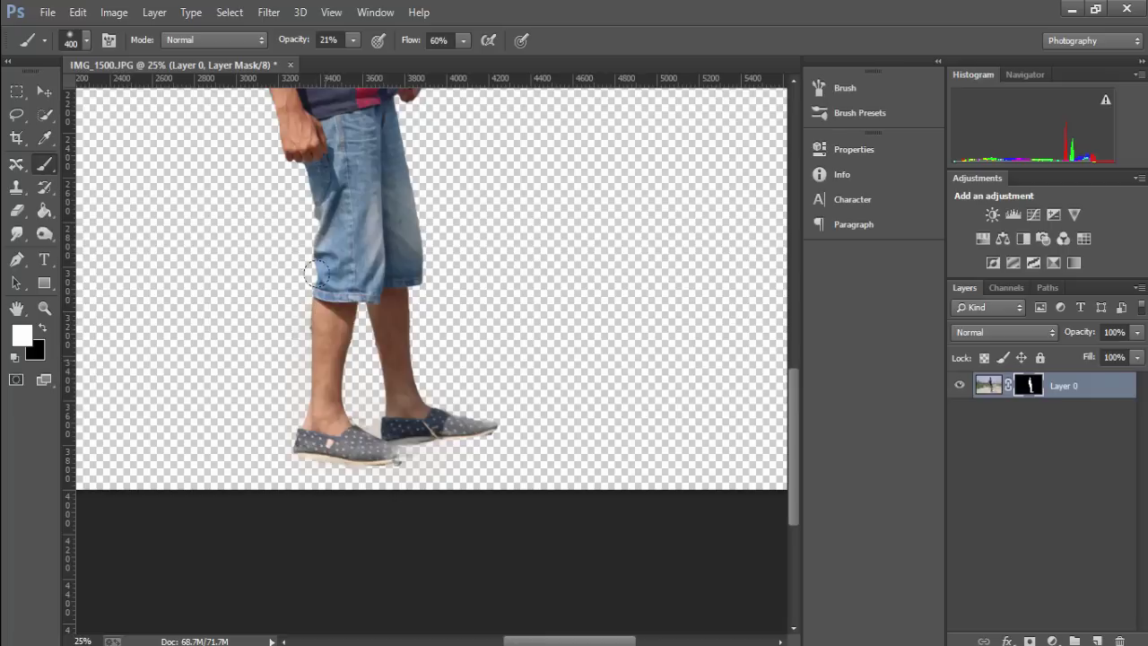
Toggle the layer's visibility to check the cut-out, then zoom out to see the whole figure.
{"action": "left_click", "coordinate": [960, 387]}
{"action": "scroll", "coordinate": [687, 320], "scroll_direction": "up", "scroll_amount": 3}
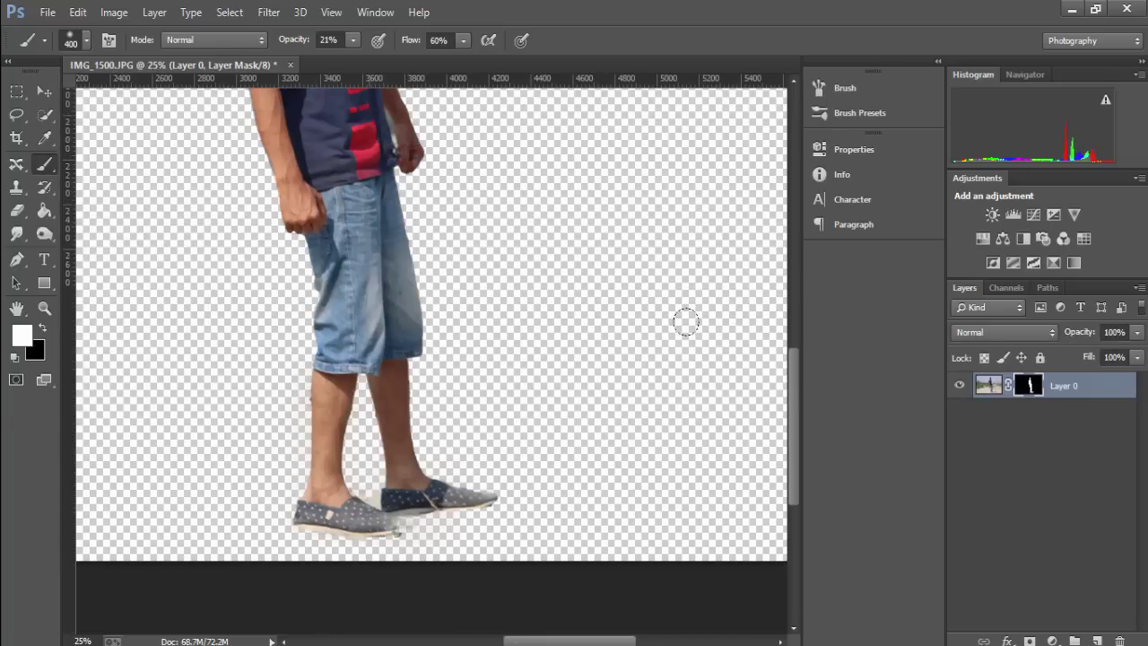
{"action": "left_click", "coordinate": [992, 386]}
{"action": "scroll", "coordinate": [460, 345], "scroll_direction": "up", "scroll_amount": 5}
{"action": "scroll", "coordinate": [460, 348], "scroll_direction": "up", "scroll_amount": 3}
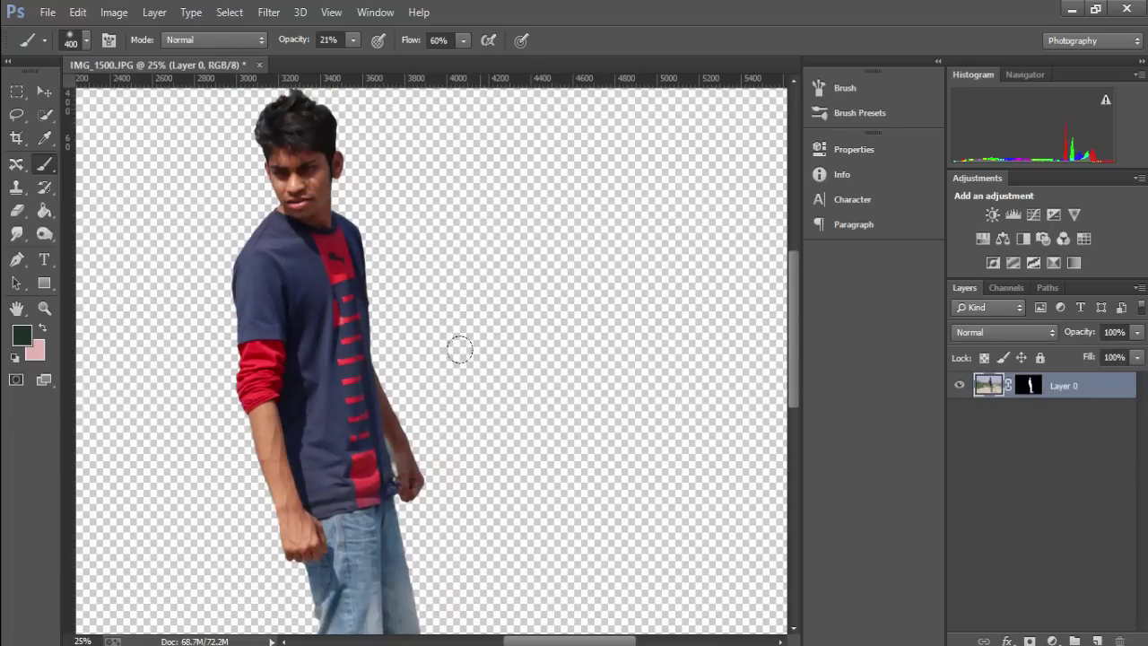
{"action": "scroll", "coordinate": [460, 350], "scroll_direction": "up", "scroll_amount": 1}
{"action": "key", "text": "ctrl+minus"}
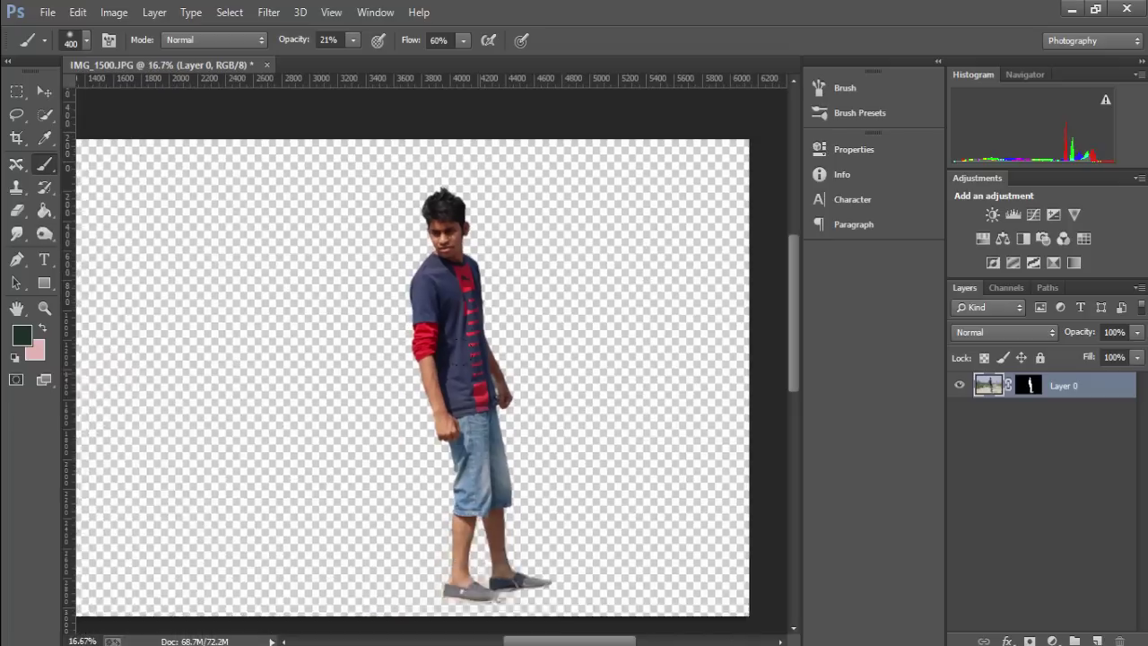
{"action": "key", "text": "ctrl+minus"}
Crop the canvas by pulling in the left and right edges to a portrait frame around the man.
{"action": "left_click", "coordinate": [17, 137]}
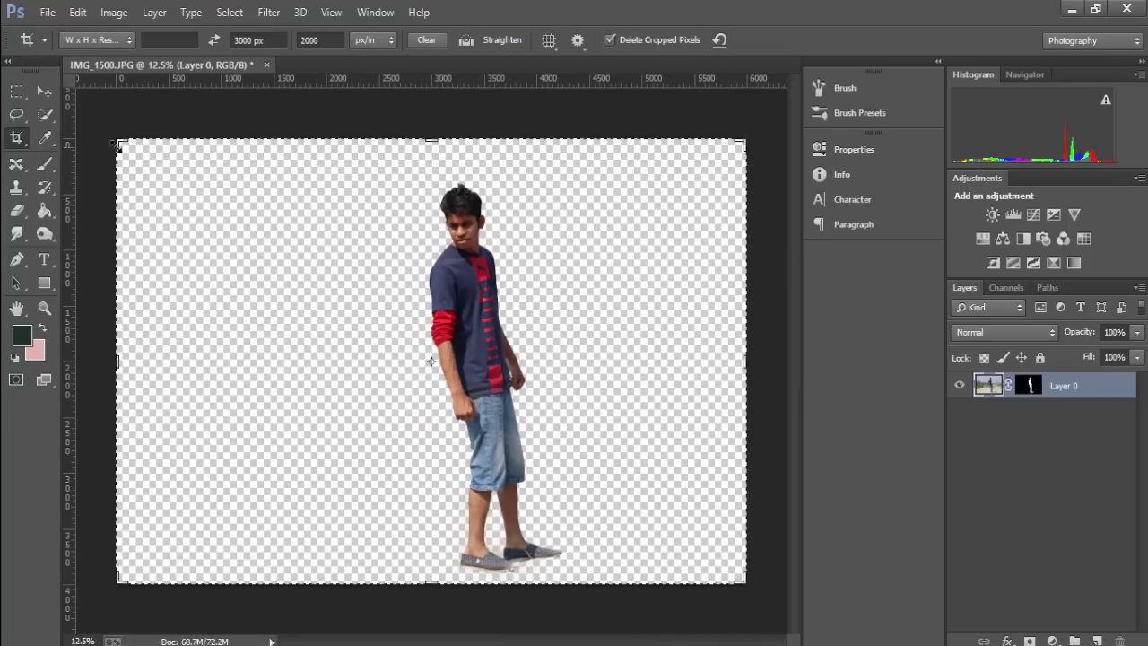
{"action": "left_click_drag", "start_coordinate": [117, 145], "coordinate": [215, 141]}
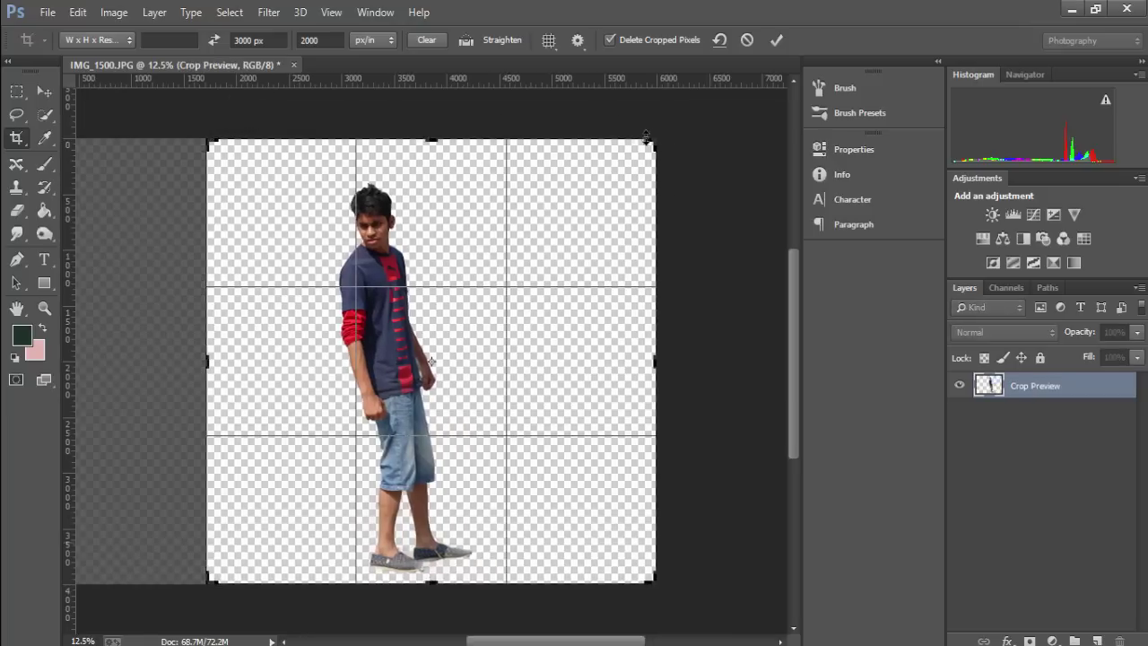
{"action": "left_click_drag", "start_coordinate": [646, 136], "coordinate": [618, 139]}
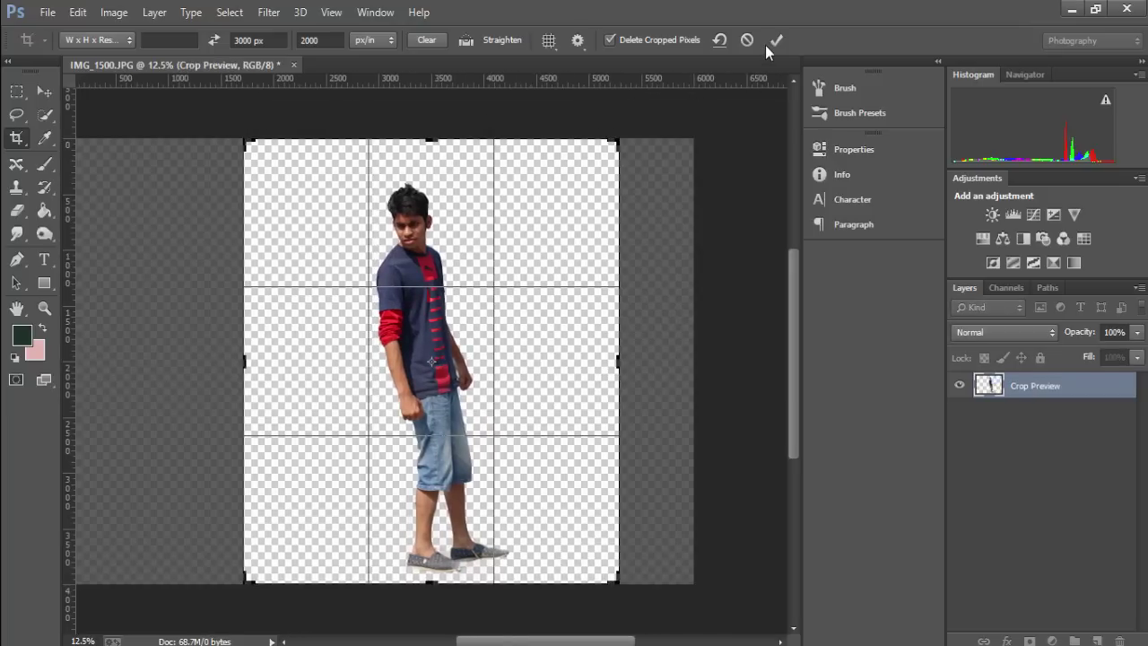
{"action": "left_click", "coordinate": [776, 41]}
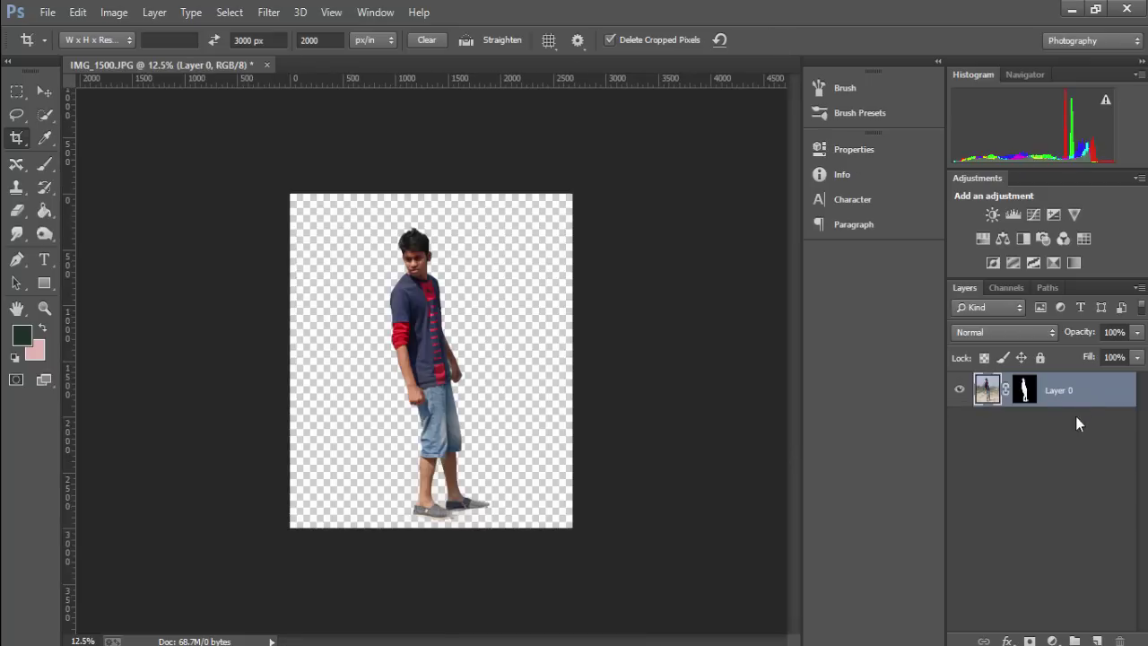
Duplicate Layer 0 to create Layer 0 copy.
{"action": "left_click", "coordinate": [1027, 387]}
{"action": "right_click", "coordinate": [1028, 388]}
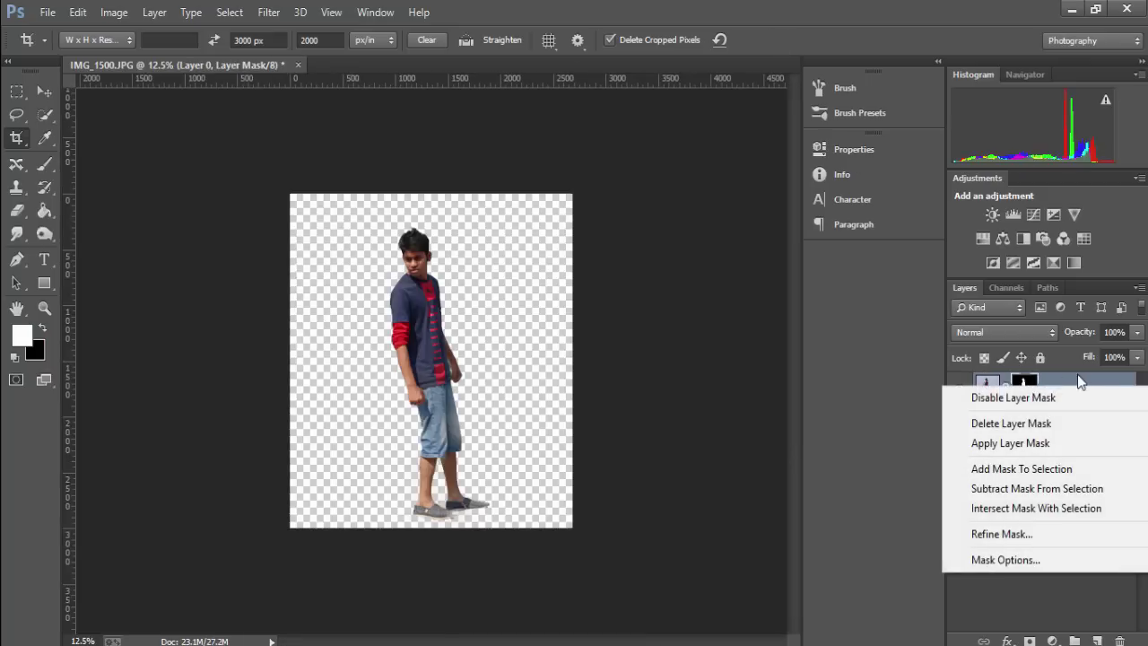
{"action": "right_click", "coordinate": [1101, 384]}
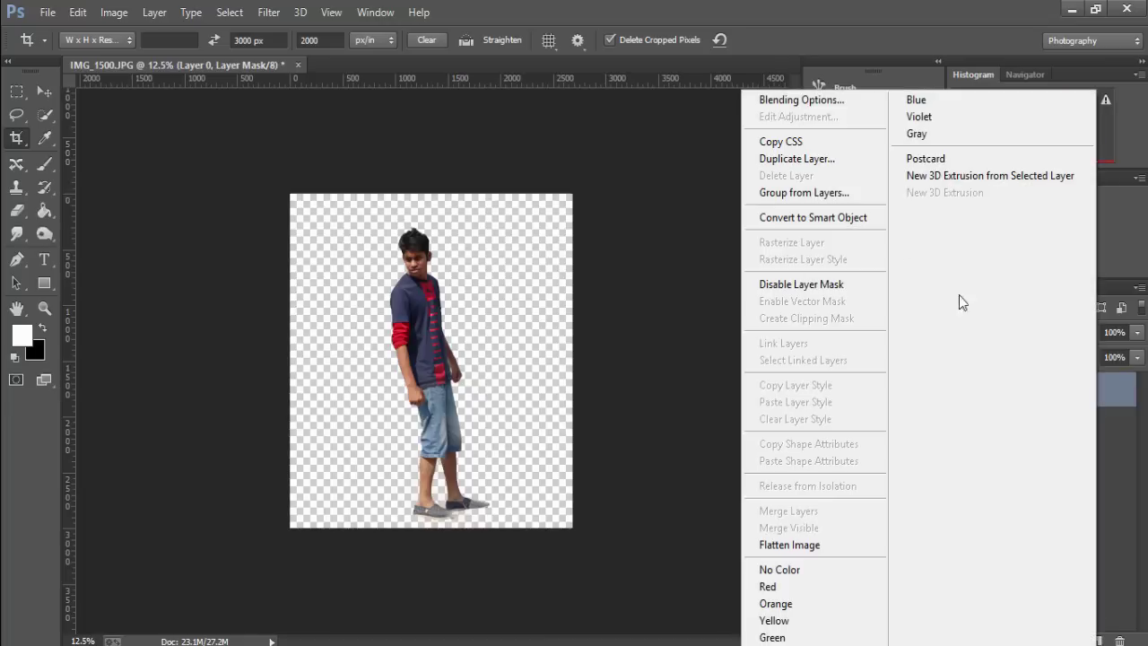
{"action": "left_click", "coordinate": [797, 159]}
{"action": "left_click", "coordinate": [723, 199]}
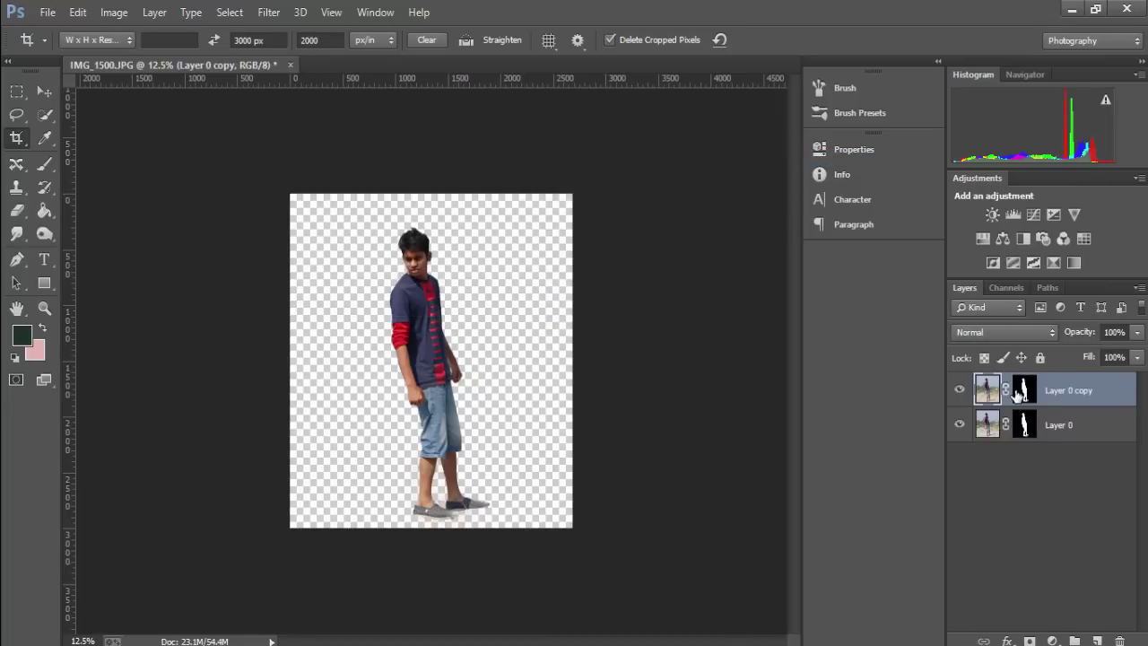
Delete the copy's mask without applying it and hide Layer 0 copy.
{"action": "left_click", "coordinate": [1019, 392]}
{"action": "left_click", "coordinate": [1120, 640]}
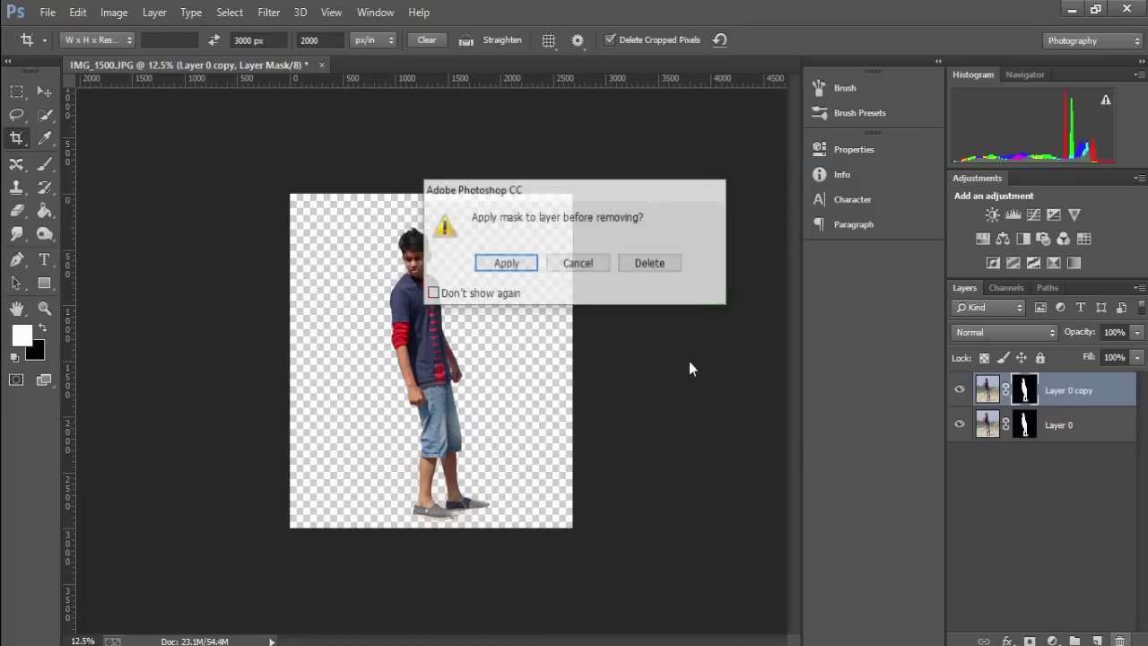
{"action": "left_click", "coordinate": [652, 263]}
{"action": "left_click", "coordinate": [958, 387]}
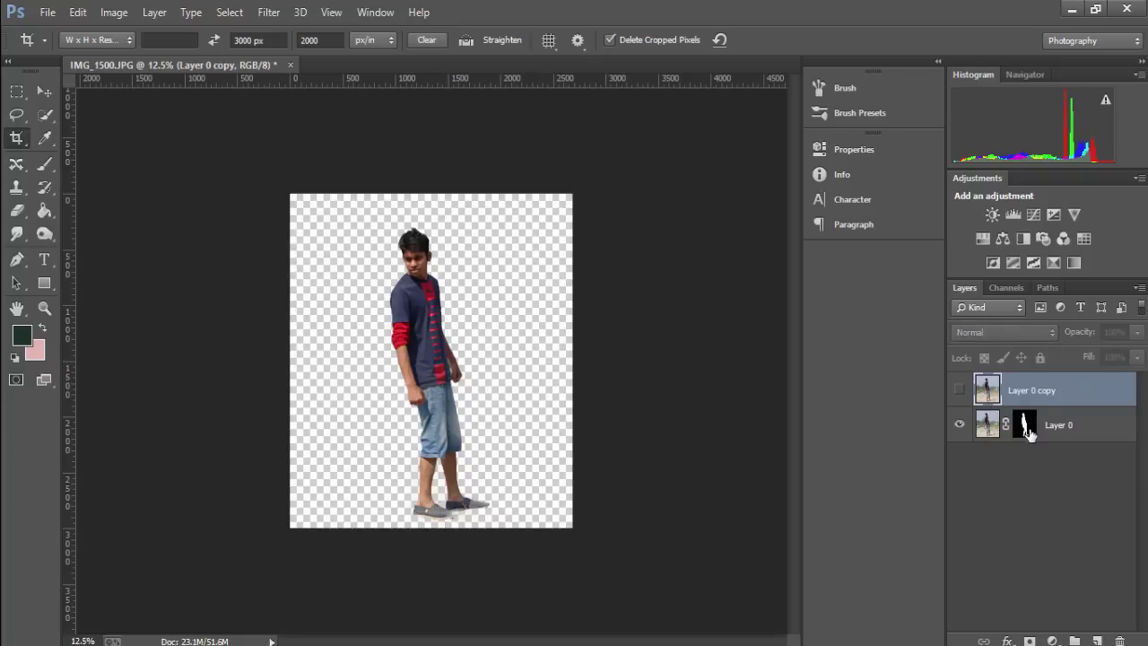
{"action": "left_click", "coordinate": [1026, 425]}
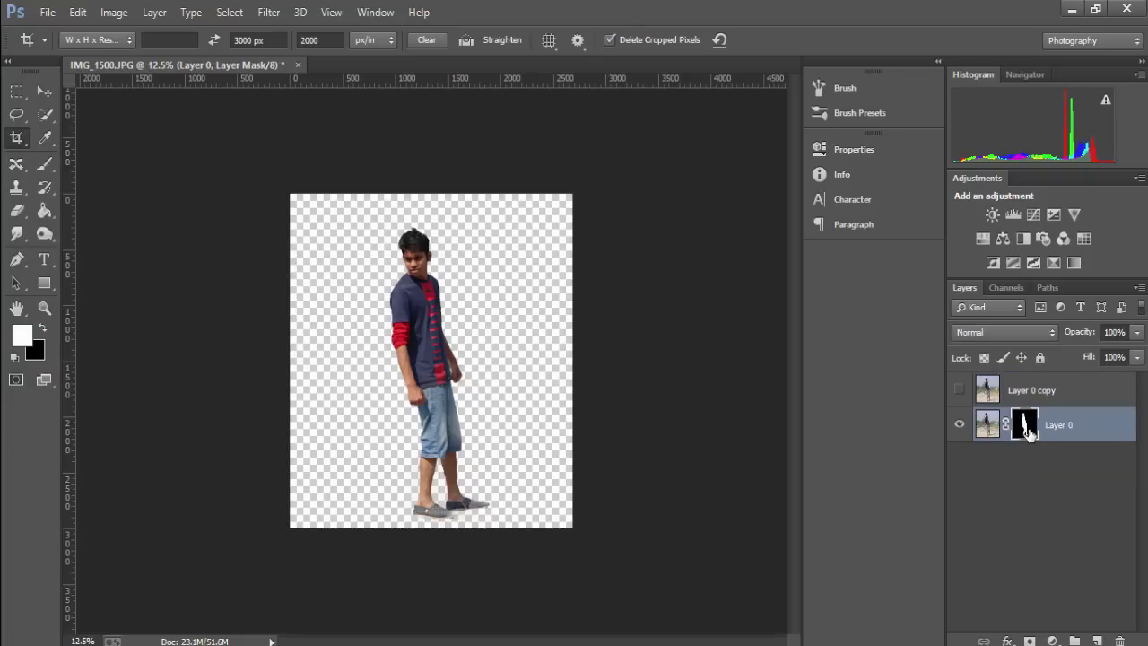
{"action": "right_click", "coordinate": [1028, 430]}
{"action": "left_click", "coordinate": [673, 335]}
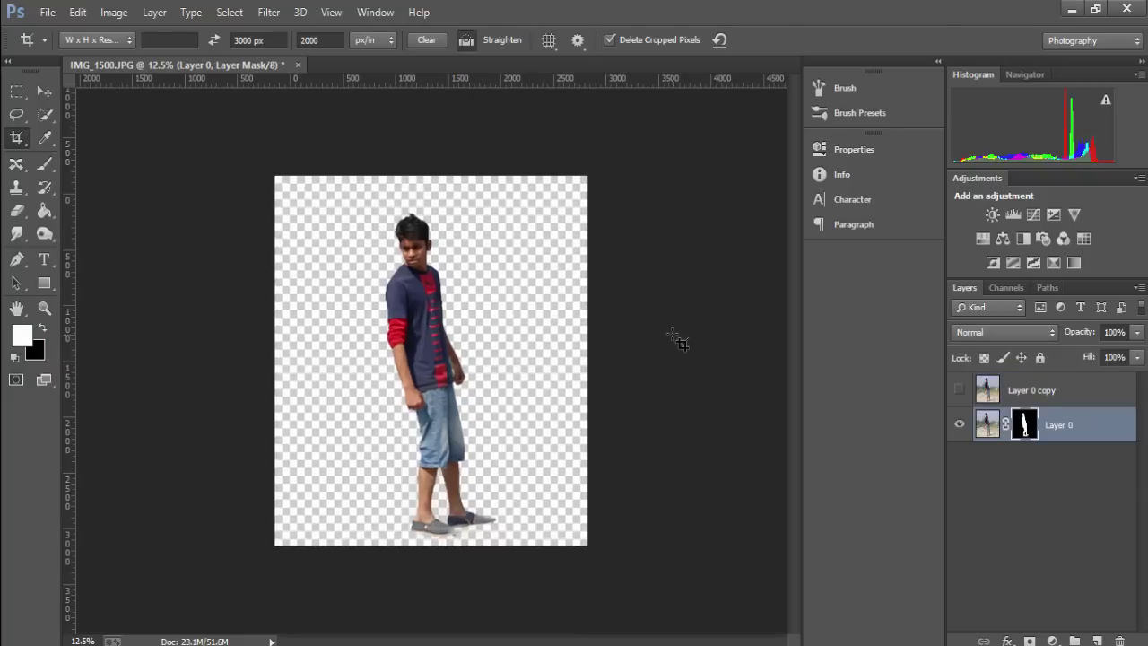
{"action": "key", "text": "ctrl+plus"}
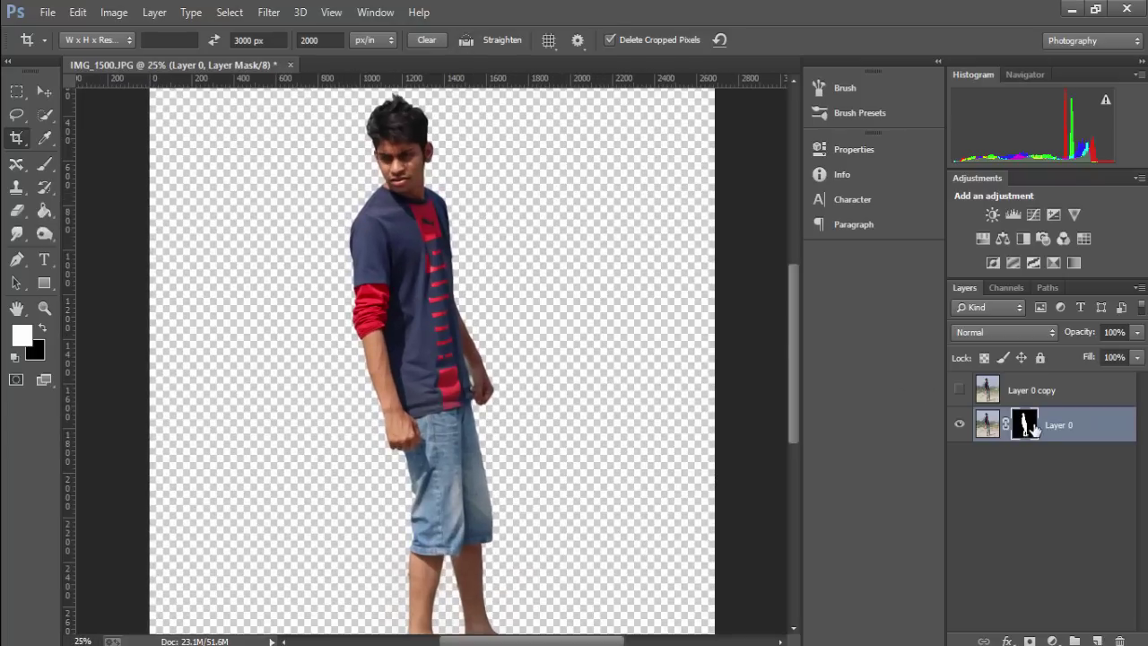
Run Refine Mask on Layer 0's mask with Radius 0 and a lower Contrast value.
{"action": "right_click", "coordinate": [1034, 429]}
{"action": "left_click", "coordinate": [987, 568]}
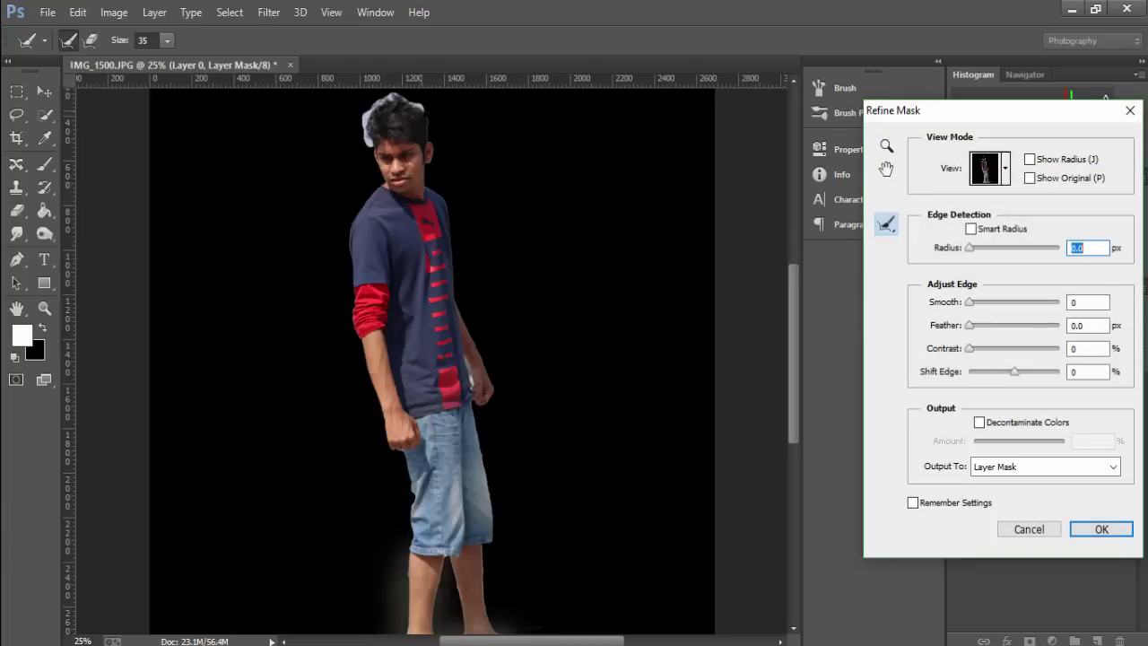
{"action": "left_click", "coordinate": [451, 133]}
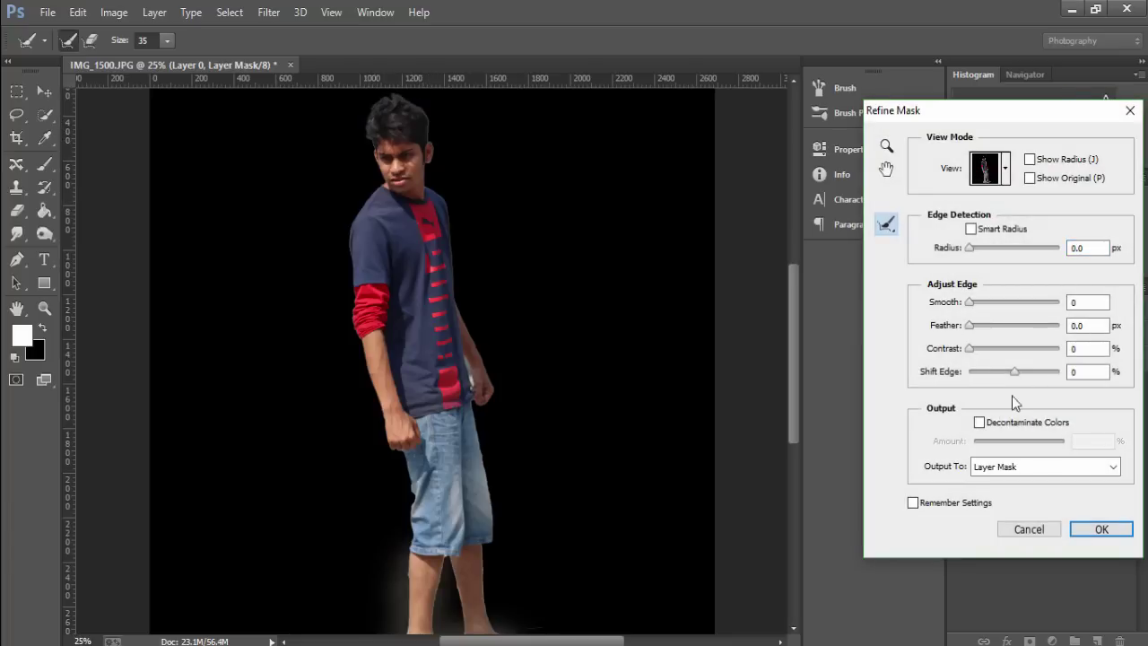
{"action": "left_click_drag", "start_coordinate": [982, 349], "coordinate": [977, 351]}
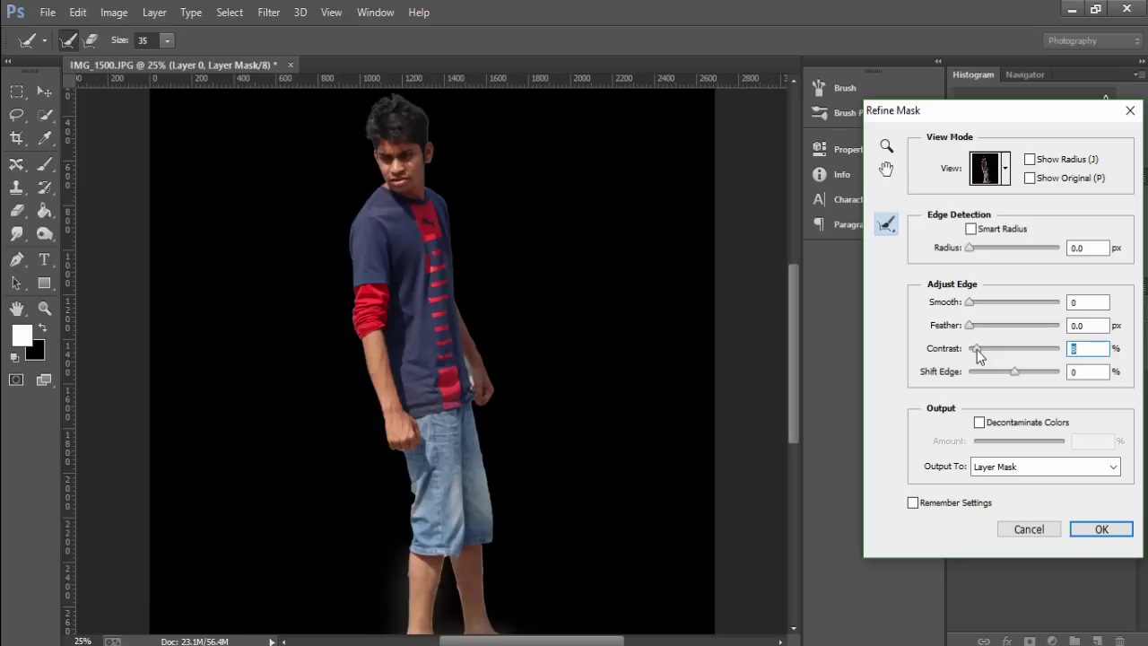
{"action": "left_click_drag", "start_coordinate": [875, 110], "coordinate": [779, 98]}
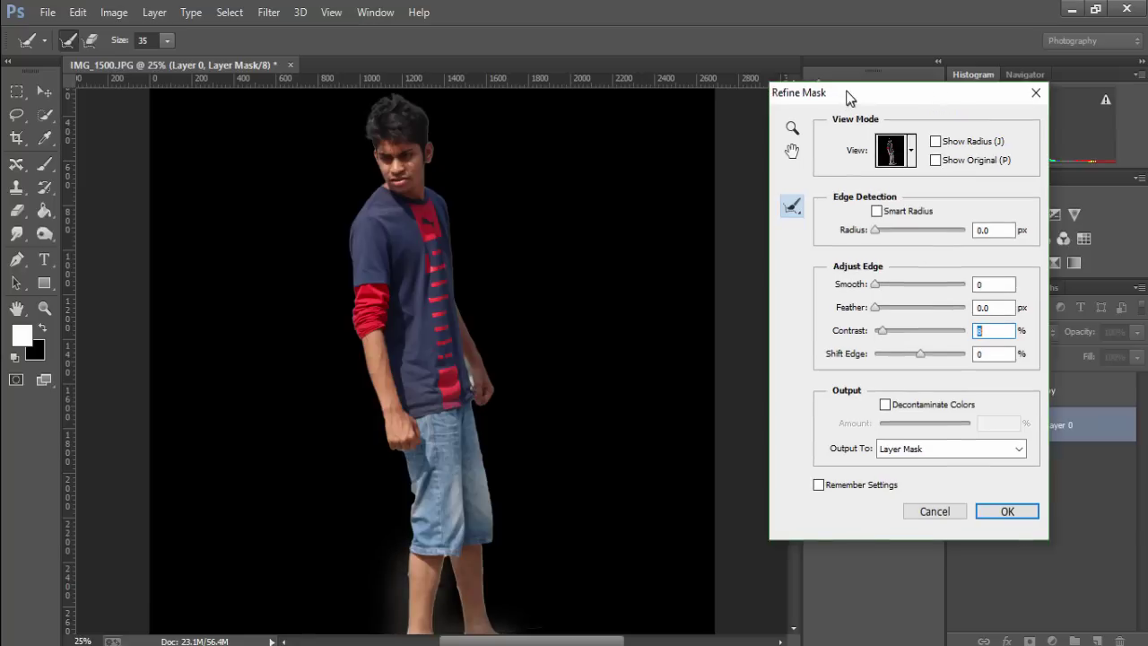
{"action": "left_click", "coordinate": [1005, 511]}
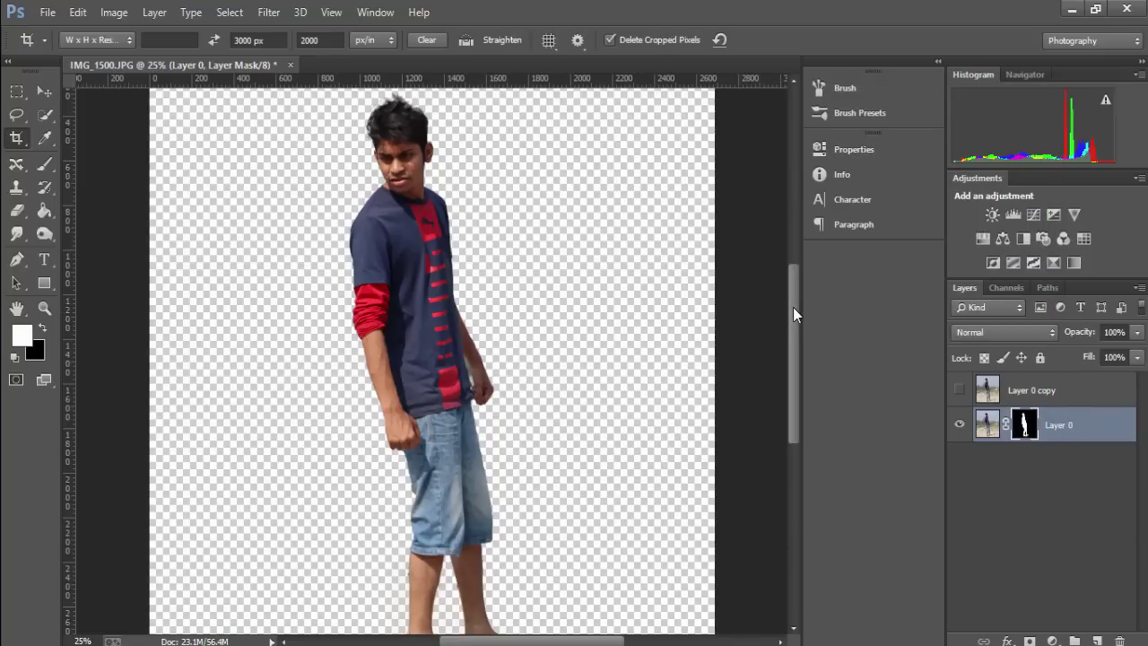
{"action": "left_click_drag", "start_coordinate": [794, 302], "coordinate": [793, 349]}
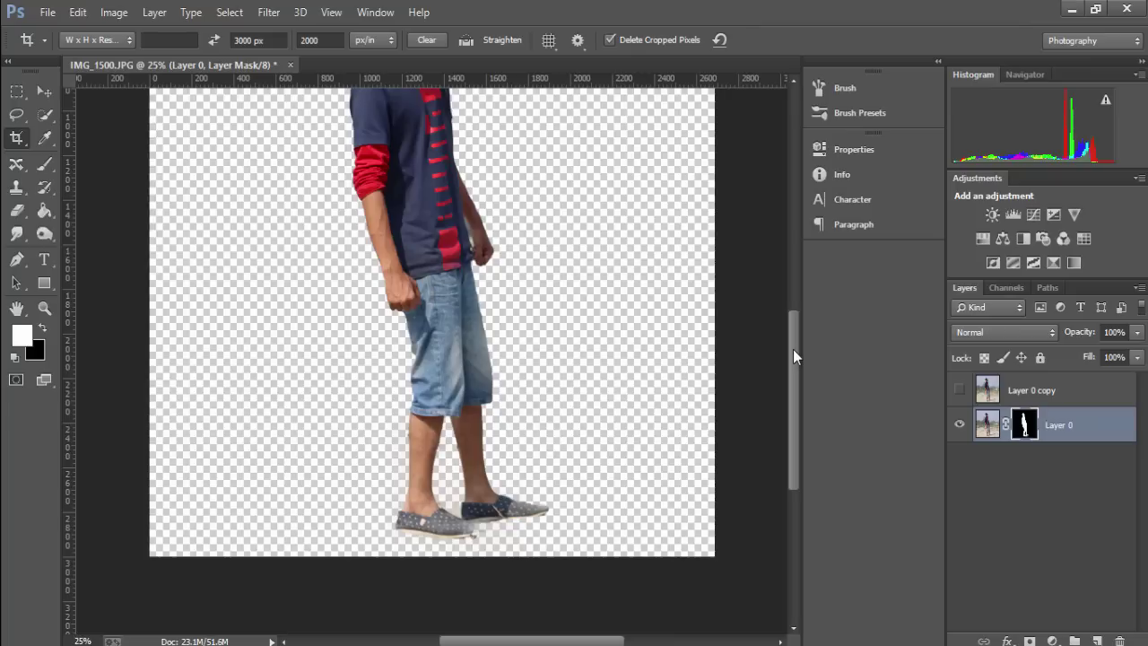
{"action": "scroll", "coordinate": [793, 349], "scroll_direction": "up", "scroll_amount": 2}
{"action": "scroll", "coordinate": [793, 350], "scroll_direction": "up", "scroll_amount": 3}
{"action": "scroll", "coordinate": [793, 350], "scroll_direction": "up", "scroll_amount": 2}
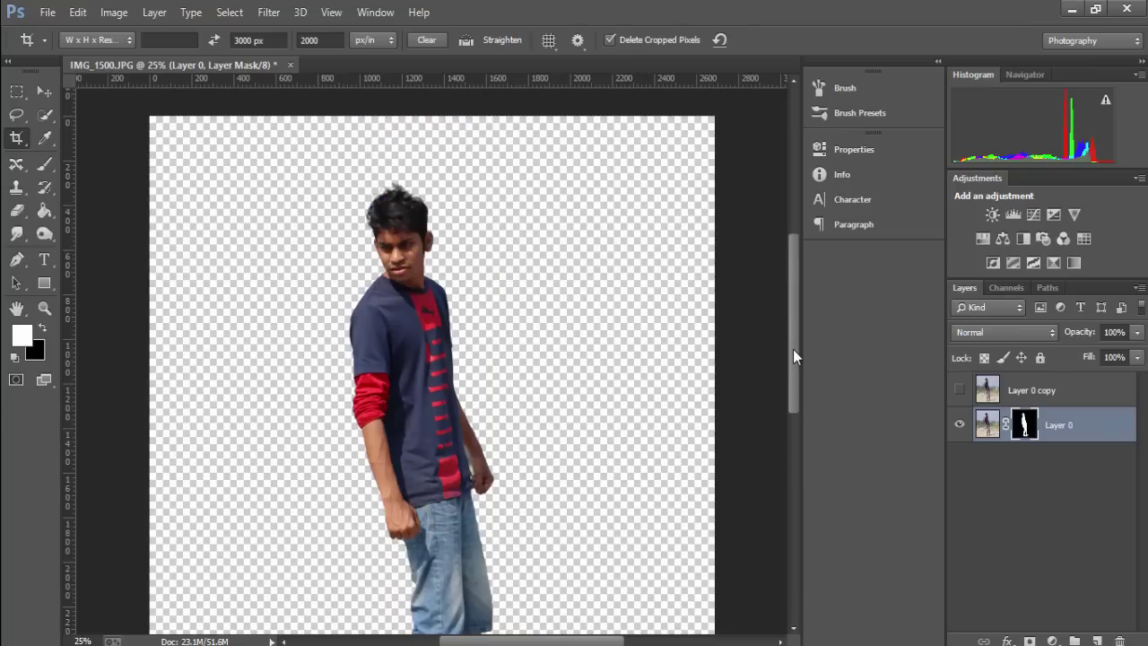
{"action": "key", "text": "ctrl+minus"}
{"action": "key", "text": "ctrl+minus"}
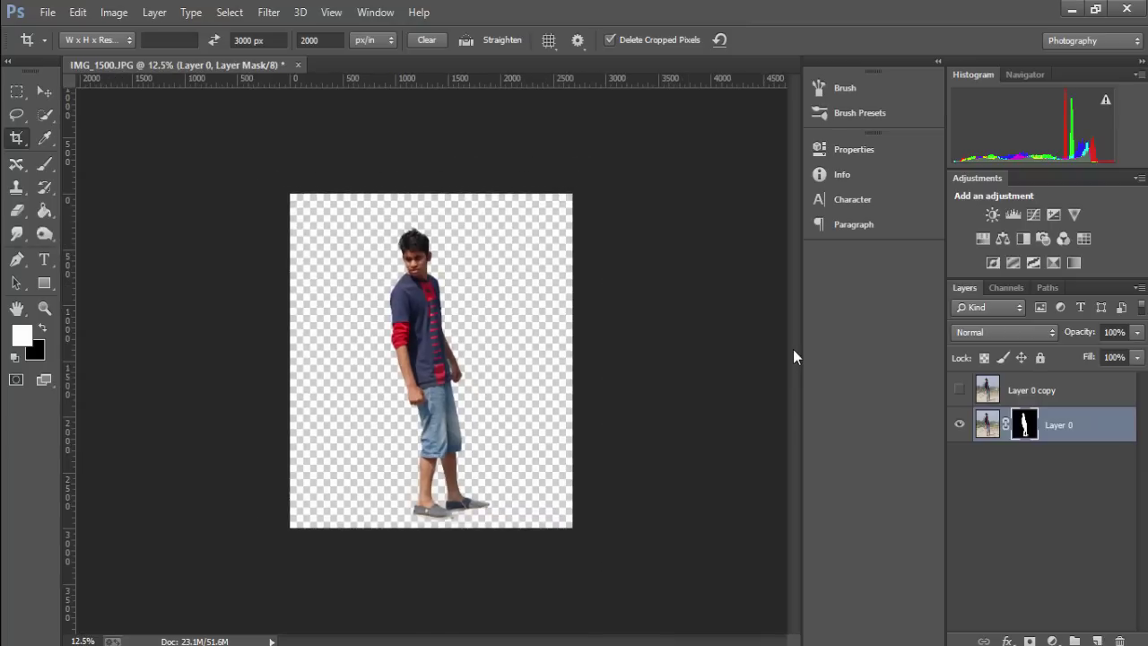
{"action": "key", "text": "ctrl+plus"}
Show Layer 0 copy and flip both layers horizontally.
{"action": "left_click", "coordinate": [44, 93]}
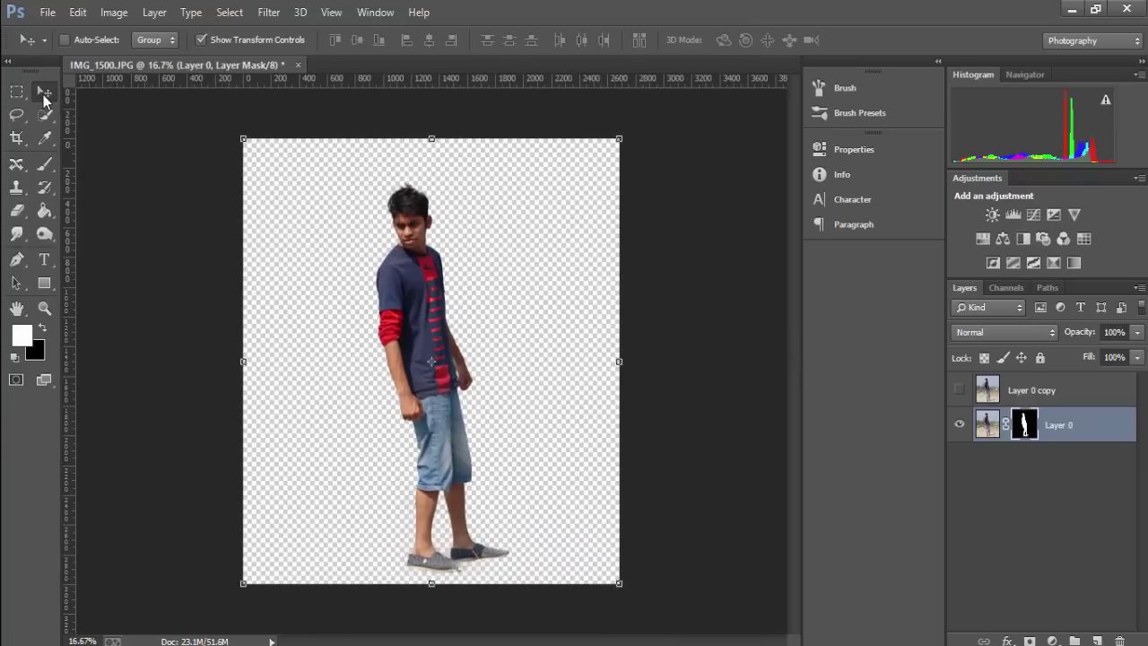
{"action": "left_click", "coordinate": [1033, 387], "text": "shift"}
{"action": "left_click", "coordinate": [960, 389]}
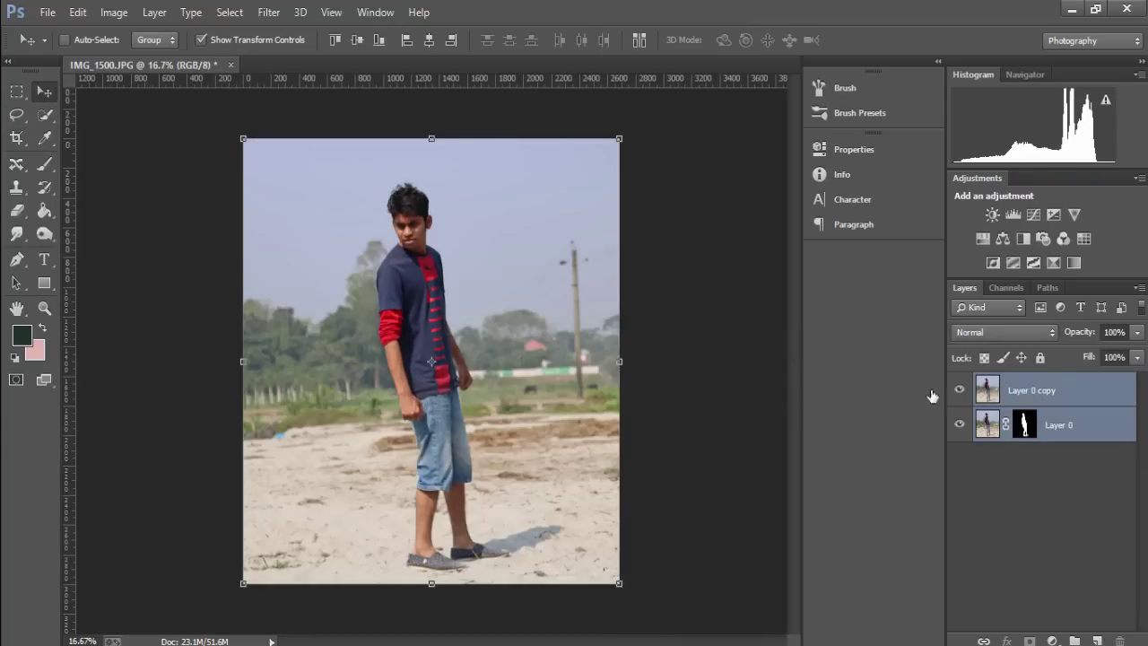
{"action": "key", "text": "ctrl+t"}
{"action": "right_click", "coordinate": [548, 185]}
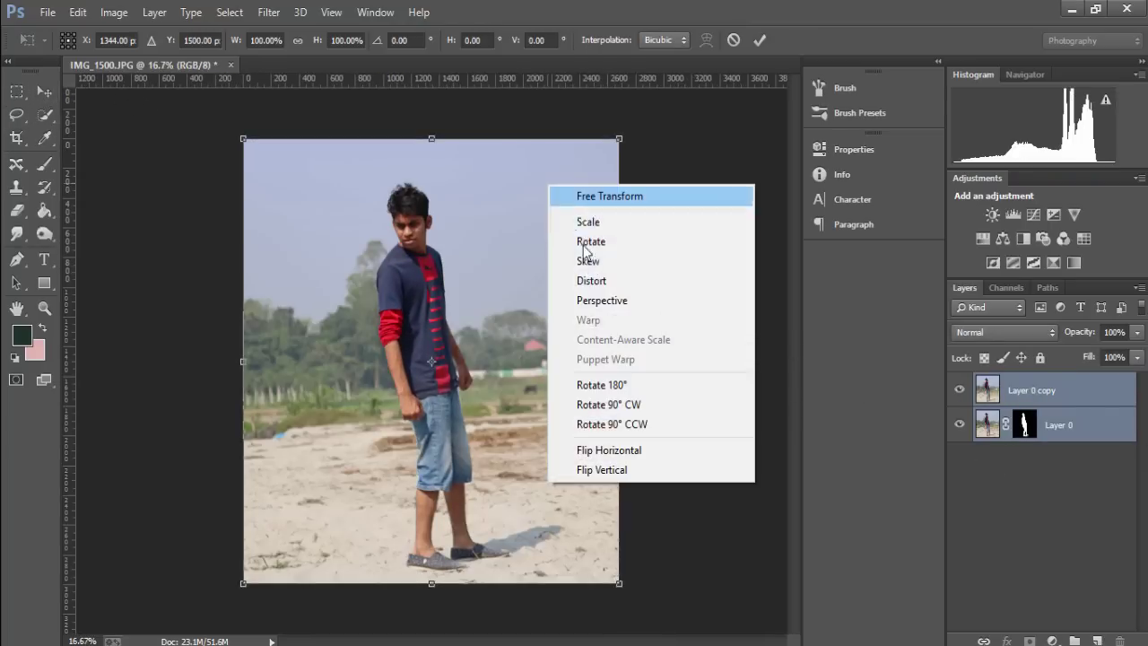
{"action": "left_click", "coordinate": [610, 448]}
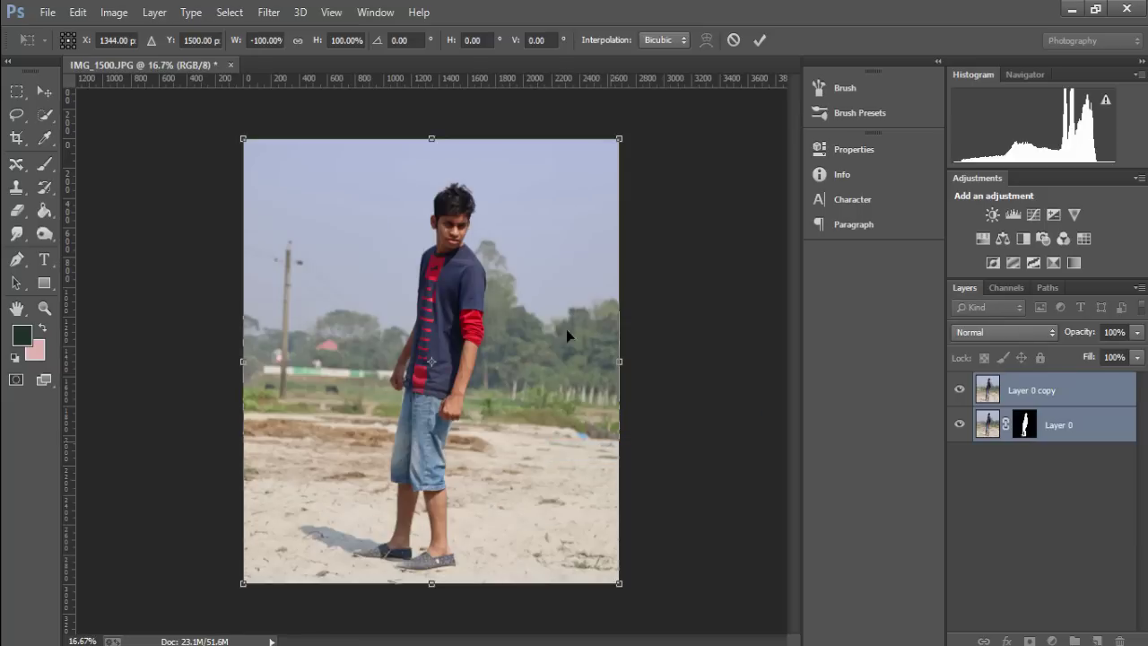
{"action": "left_click", "coordinate": [761, 40]}
Rotate both layers about 5° and scale them up to roughly 109%.
{"action": "key", "text": "ctrl+t"}
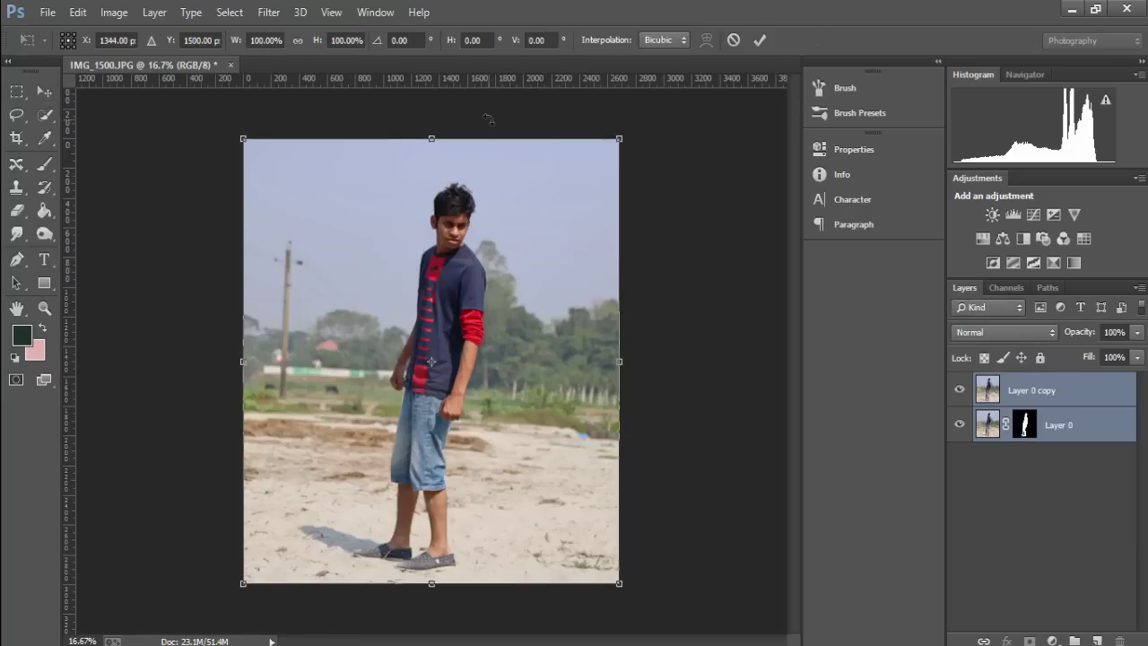
{"action": "left_click_drag", "start_coordinate": [489, 117], "coordinate": [471, 114]}
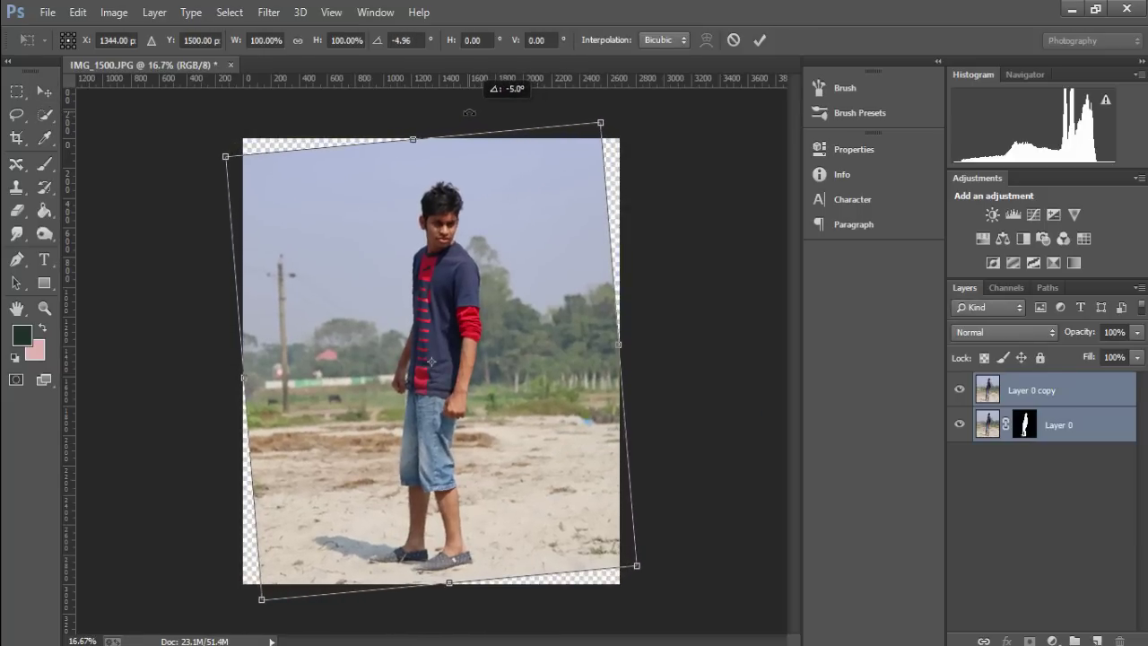
{"action": "left_click_drag", "start_coordinate": [637, 566], "coordinate": [656, 594]}
{"action": "left_click_drag", "start_coordinate": [543, 499], "coordinate": [539, 483]}
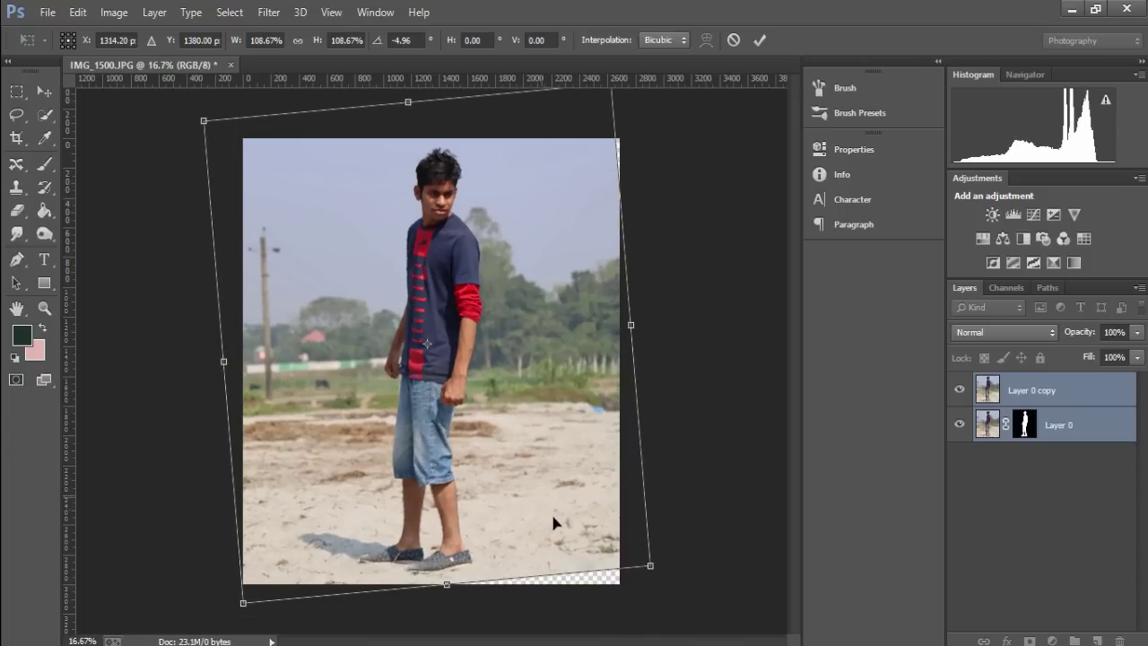
{"action": "left_click", "coordinate": [760, 41]}
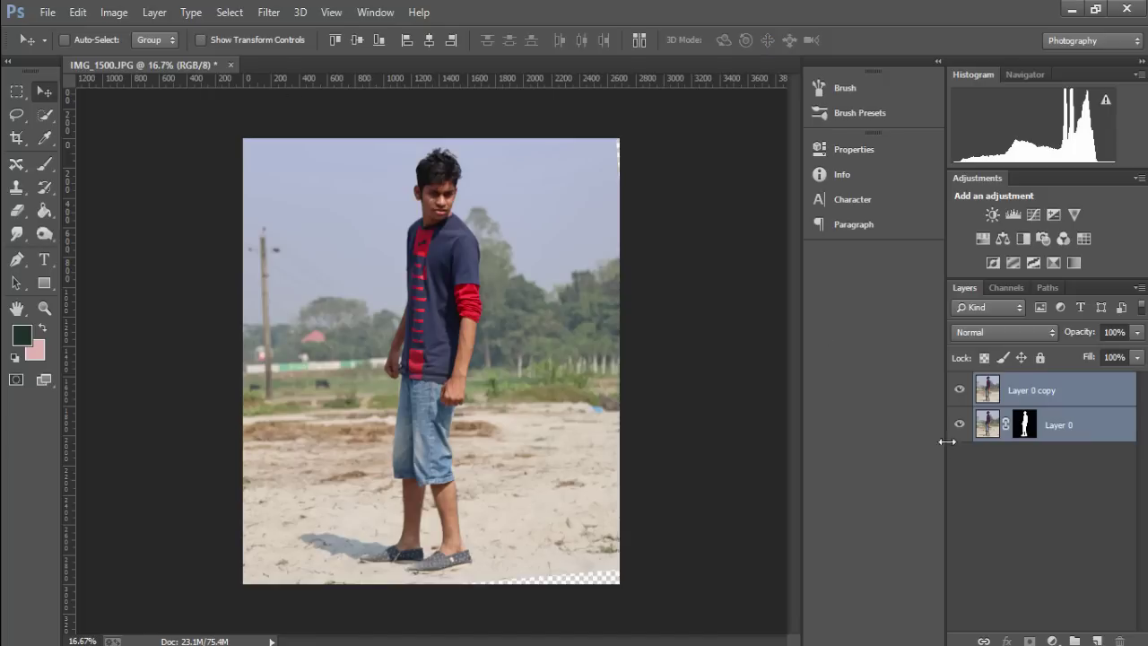
Place the 'crack' image from the STOCK (E:) drive as an embedded layer beneath the boy layers.
{"action": "left_click", "coordinate": [958, 392]}
{"action": "left_click", "coordinate": [47, 11]}
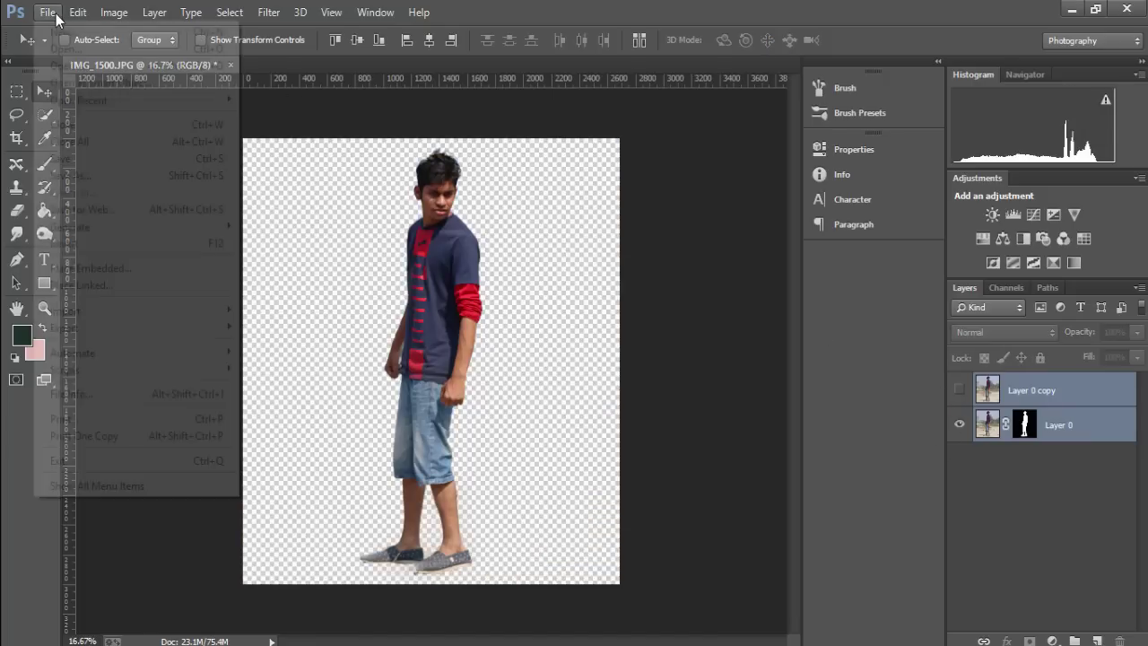
{"action": "left_click", "coordinate": [127, 267]}
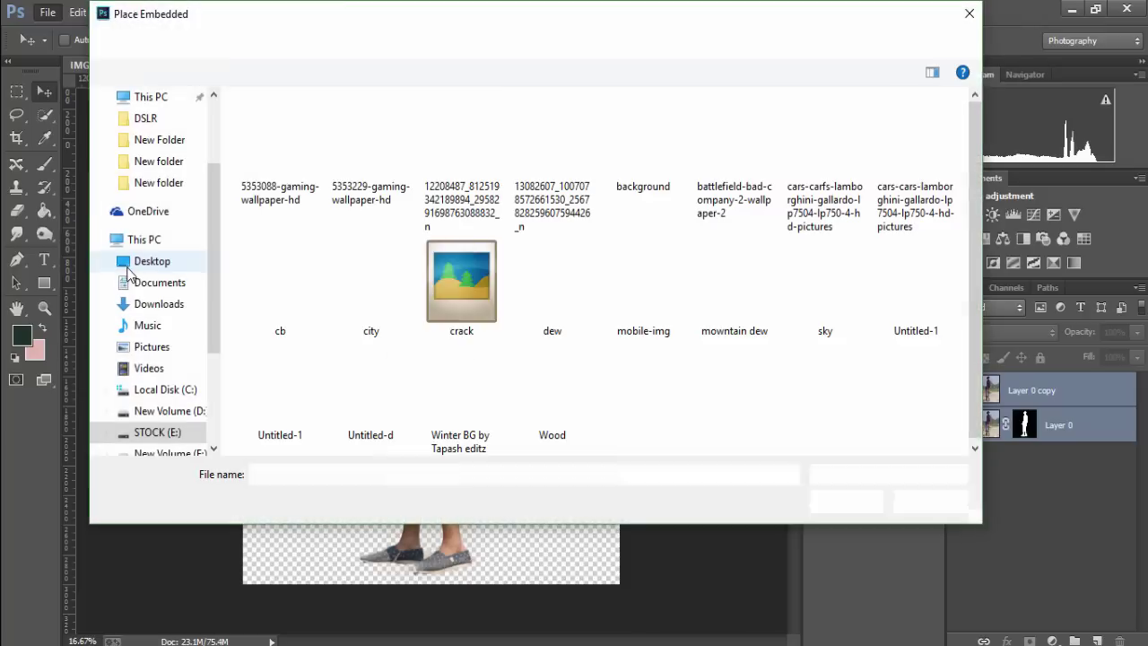
{"action": "left_click", "coordinate": [164, 439]}
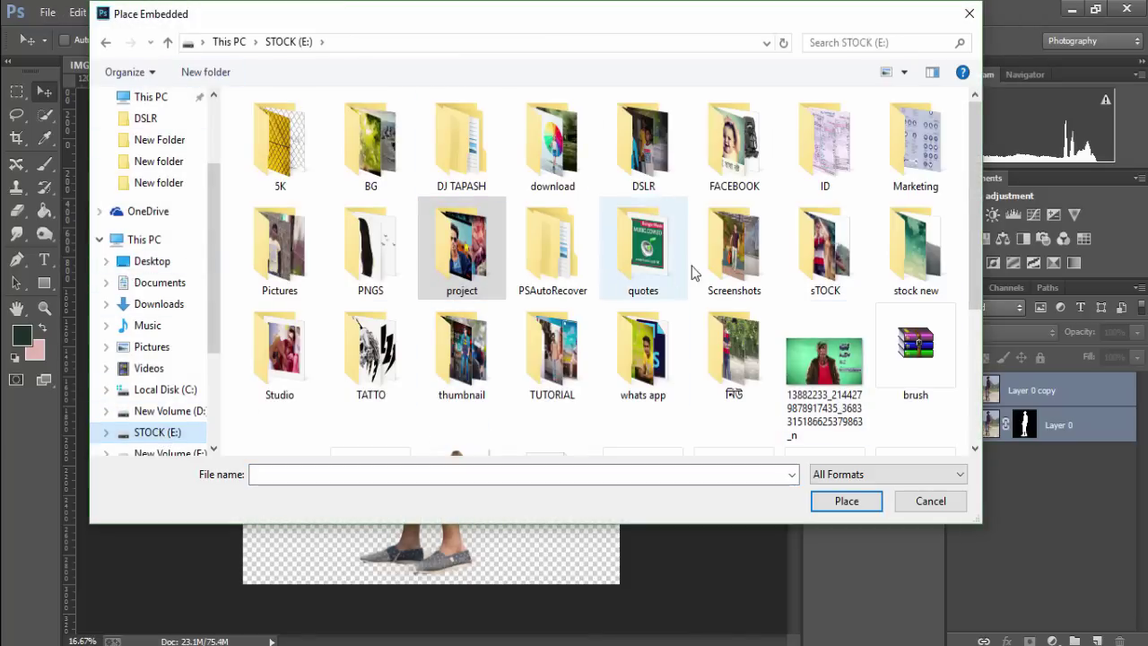
{"action": "left_click", "coordinate": [106, 42]}
{"action": "left_click", "coordinate": [461, 283]}
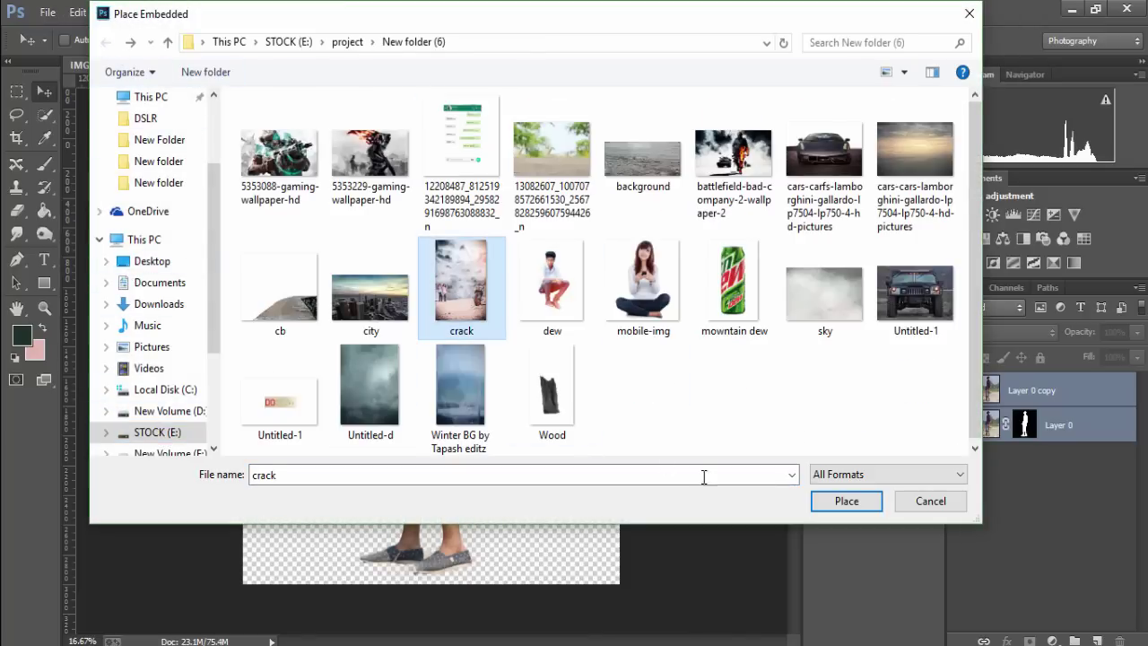
{"action": "left_click", "coordinate": [846, 500]}
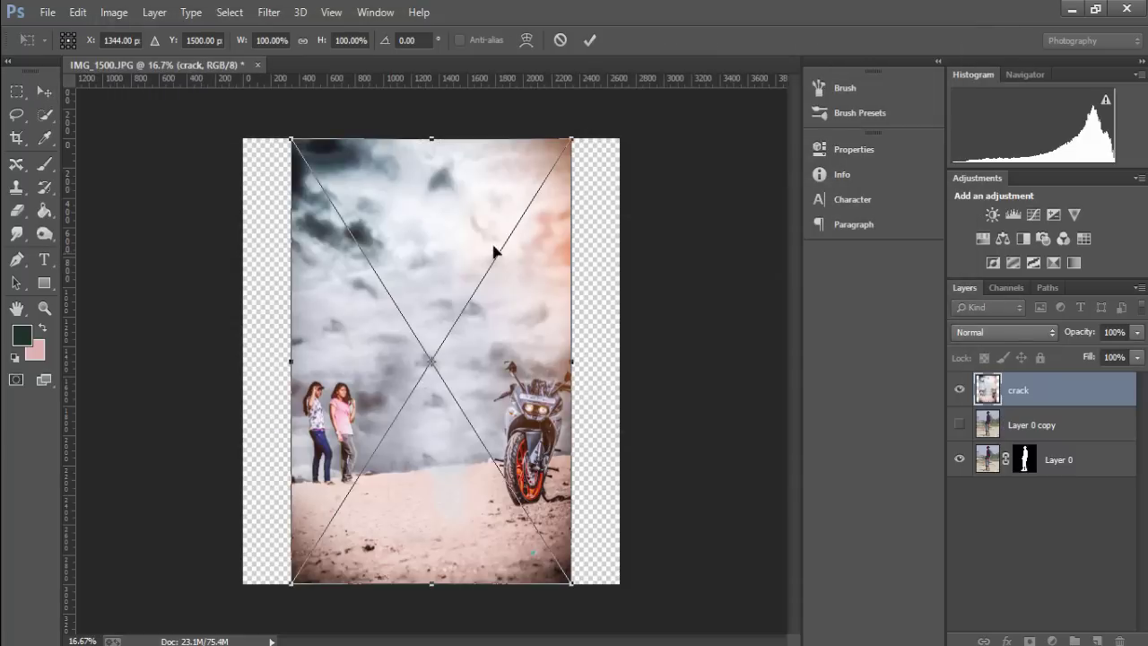
{"action": "right_click", "coordinate": [493, 251]}
{"action": "left_click", "coordinate": [512, 264]}
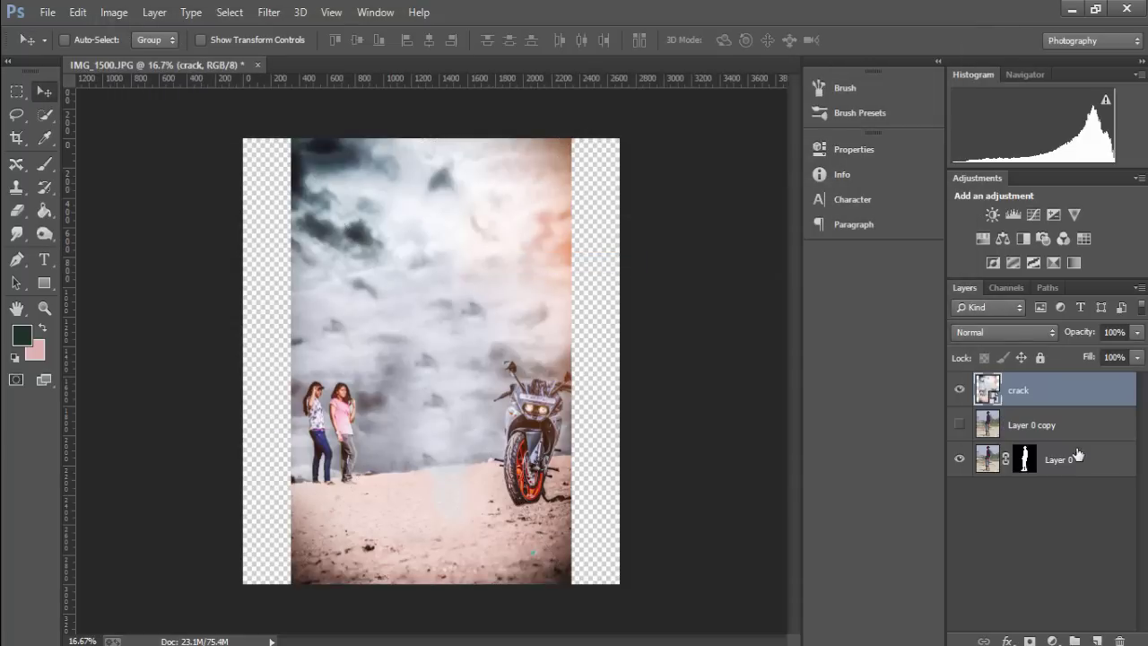
{"action": "left_click_drag", "start_coordinate": [1063, 434], "coordinate": [1068, 492]}
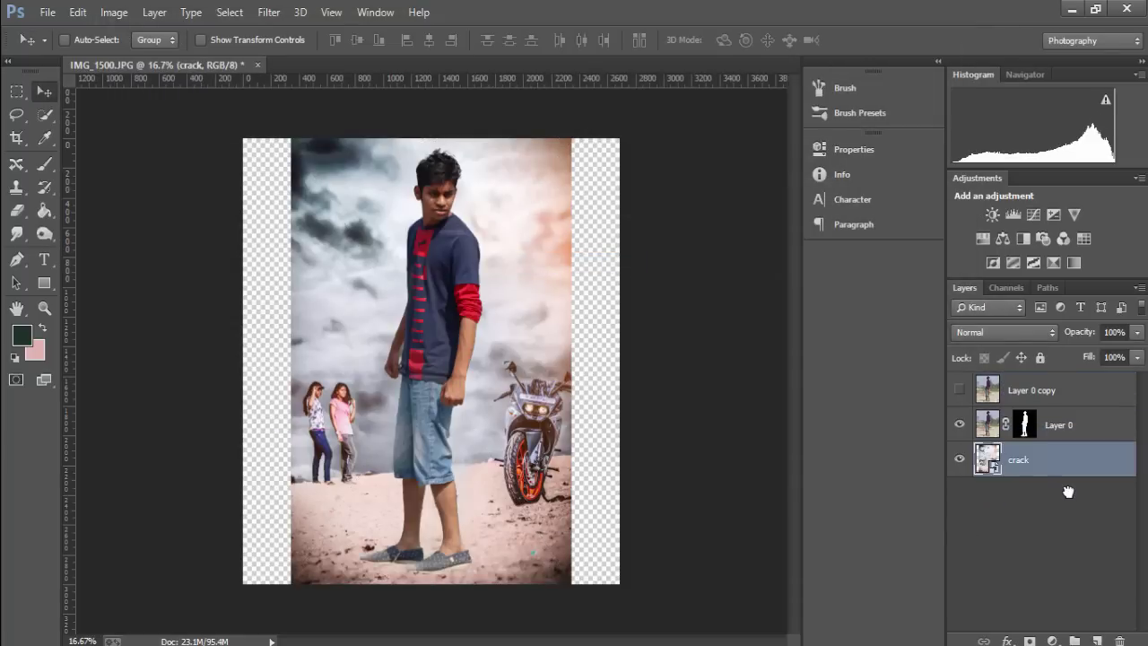
Scale Layer 0 and its copy down to about 81% and reposition the boy on the sand.
{"action": "left_click", "coordinate": [1066, 391]}
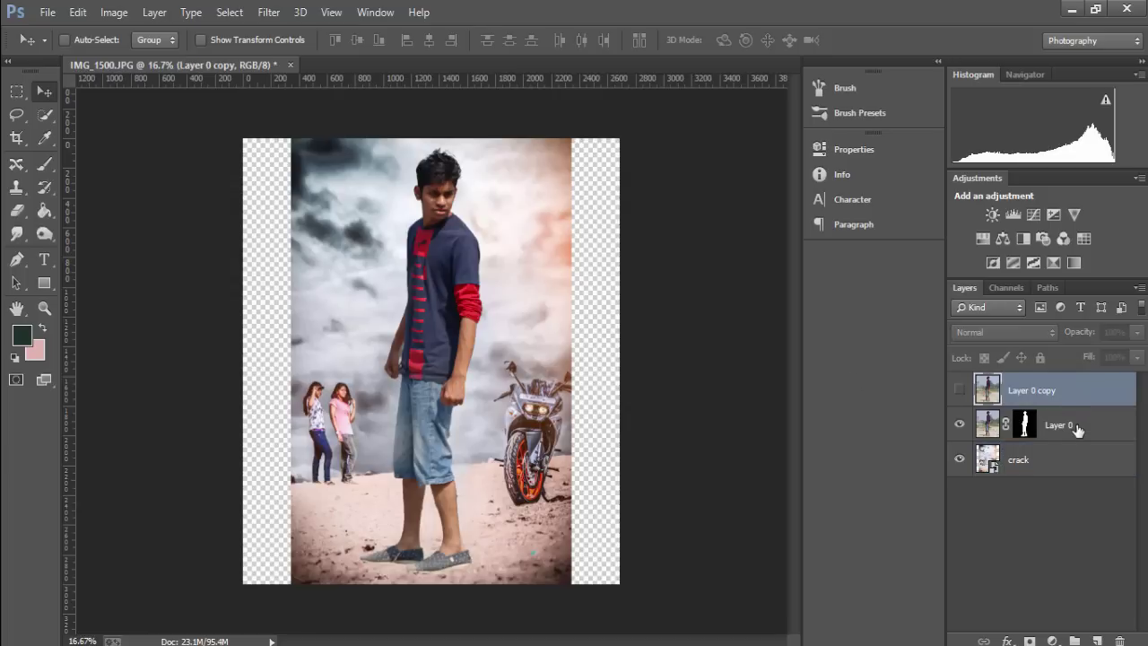
{"action": "left_click", "coordinate": [1076, 430], "text": "shift"}
{"action": "left_click", "coordinate": [201, 39]}
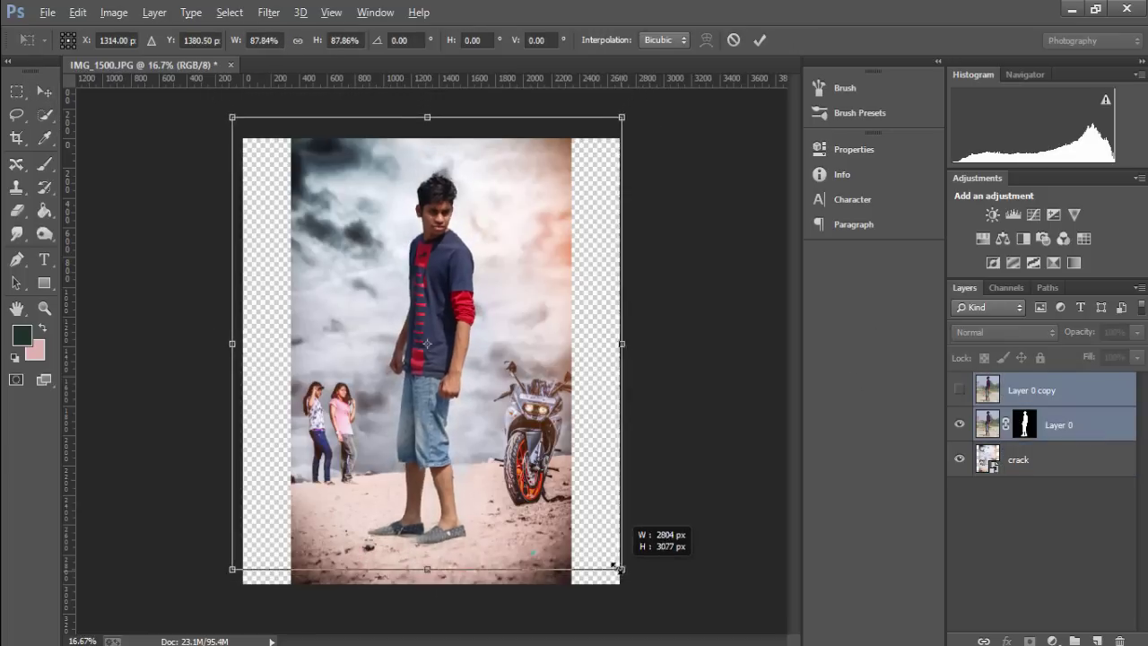
{"action": "left_click_drag", "start_coordinate": [650, 601], "coordinate": [623, 556]}
{"action": "left_click_drag", "start_coordinate": [528, 533], "coordinate": [532, 551]}
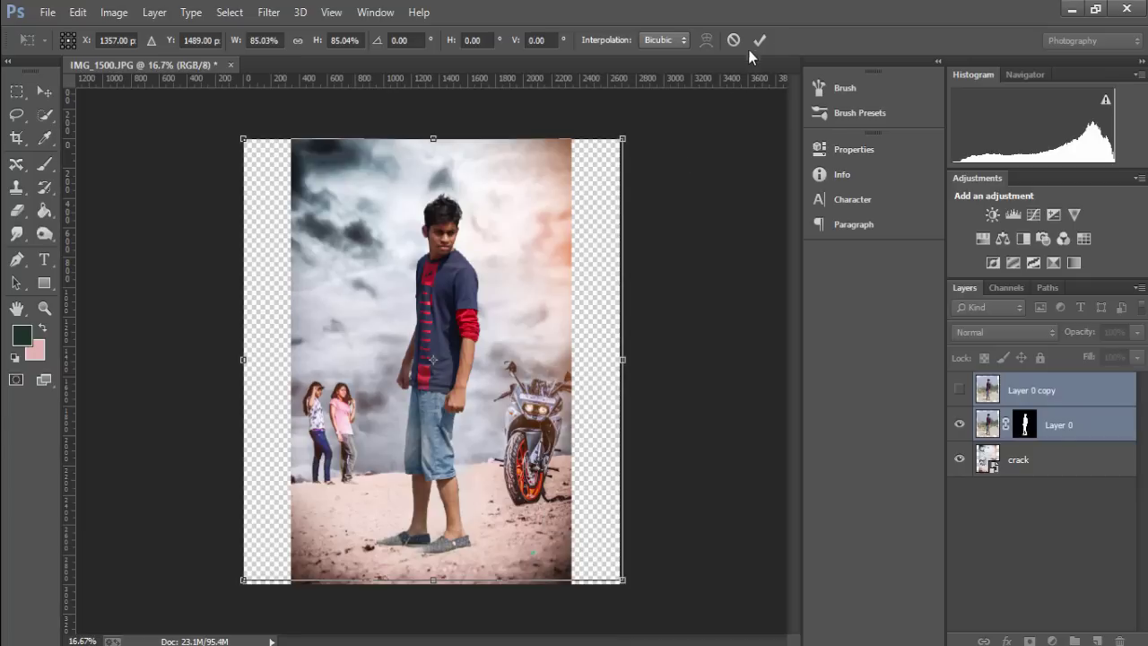
{"action": "left_click_drag", "start_coordinate": [618, 139], "coordinate": [613, 151]}
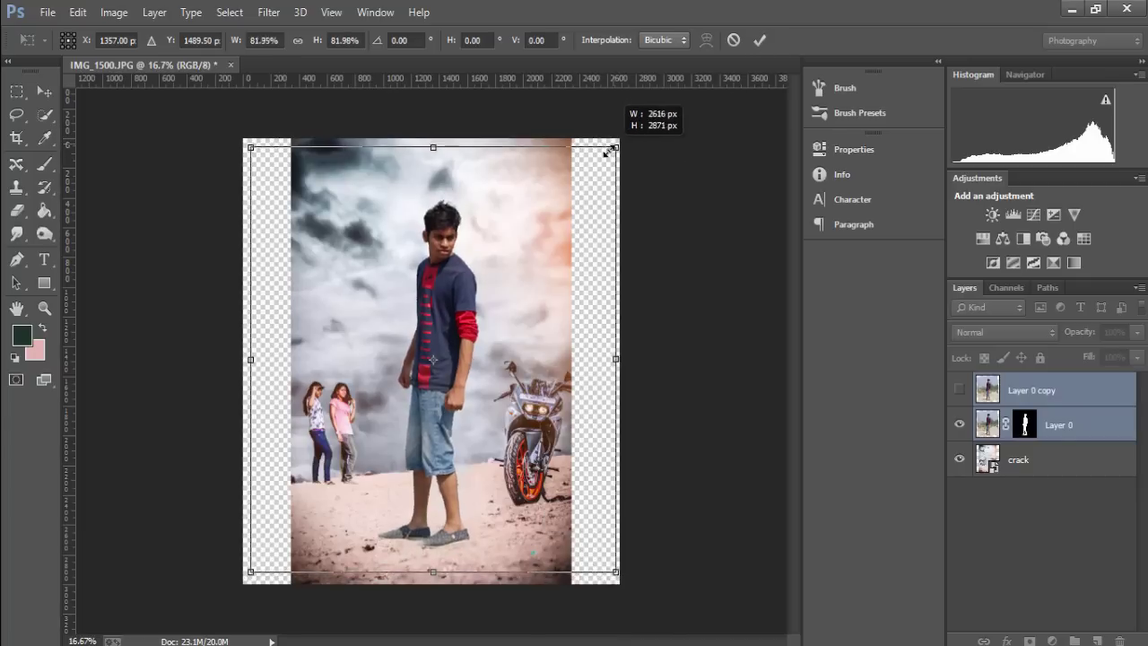
{"action": "left_click_drag", "start_coordinate": [536, 240], "coordinate": [543, 270]}
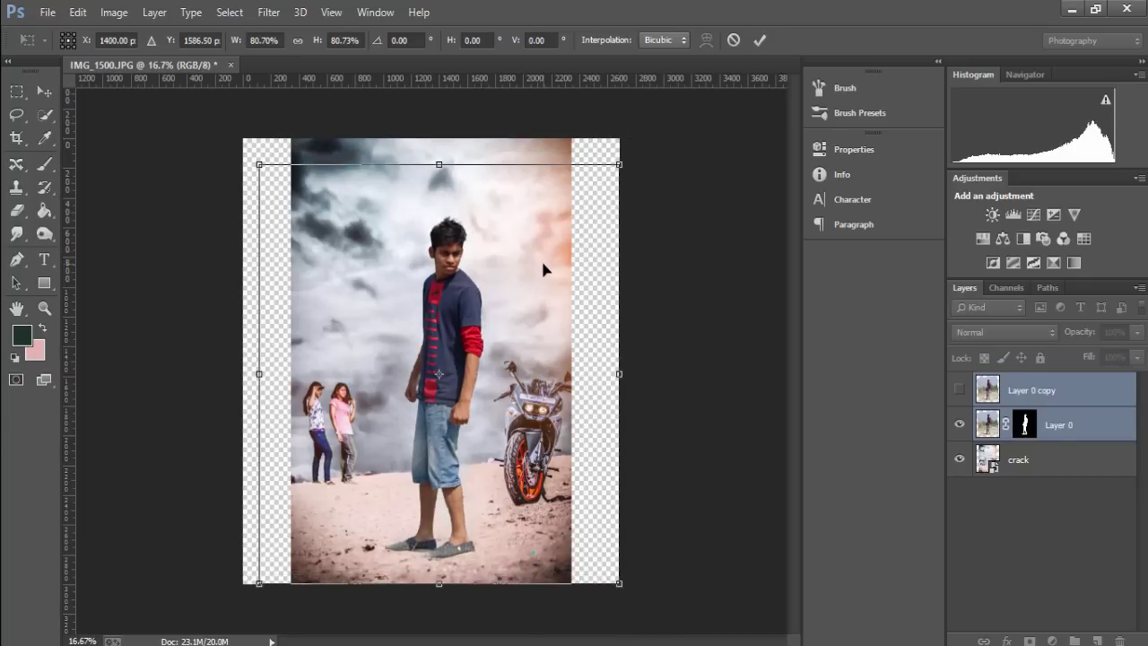
{"action": "left_click", "coordinate": [760, 39]}
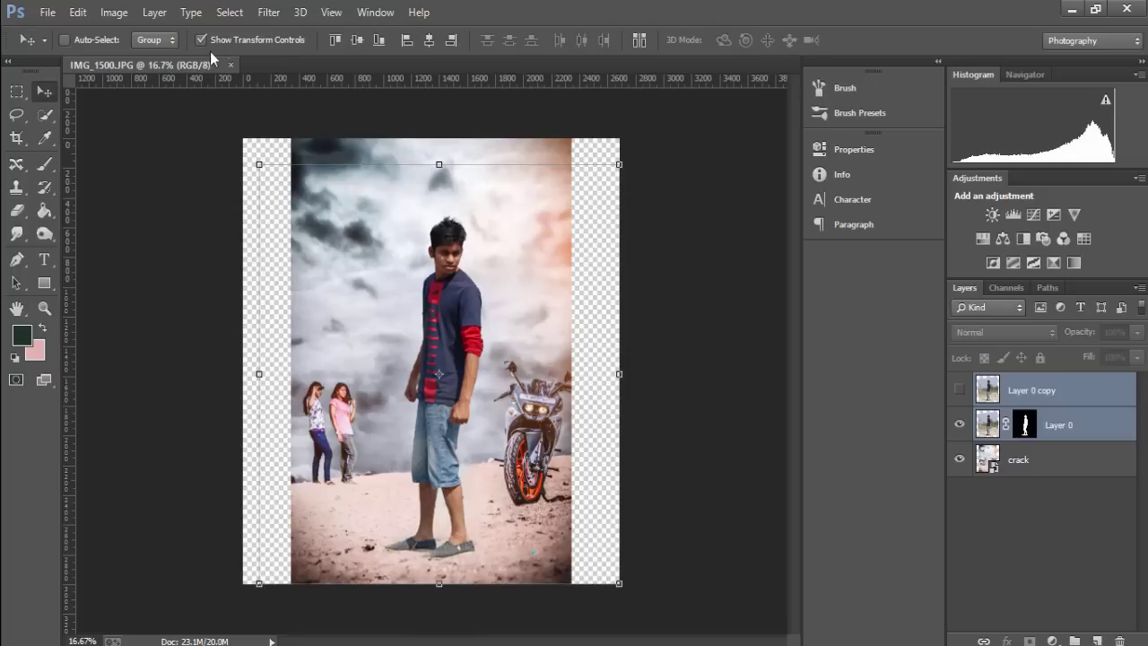
Show Layer 0 copy and set its blend mode to Luminosity.
{"action": "left_click", "coordinate": [197, 41]}
{"action": "left_click", "coordinate": [1013, 390]}
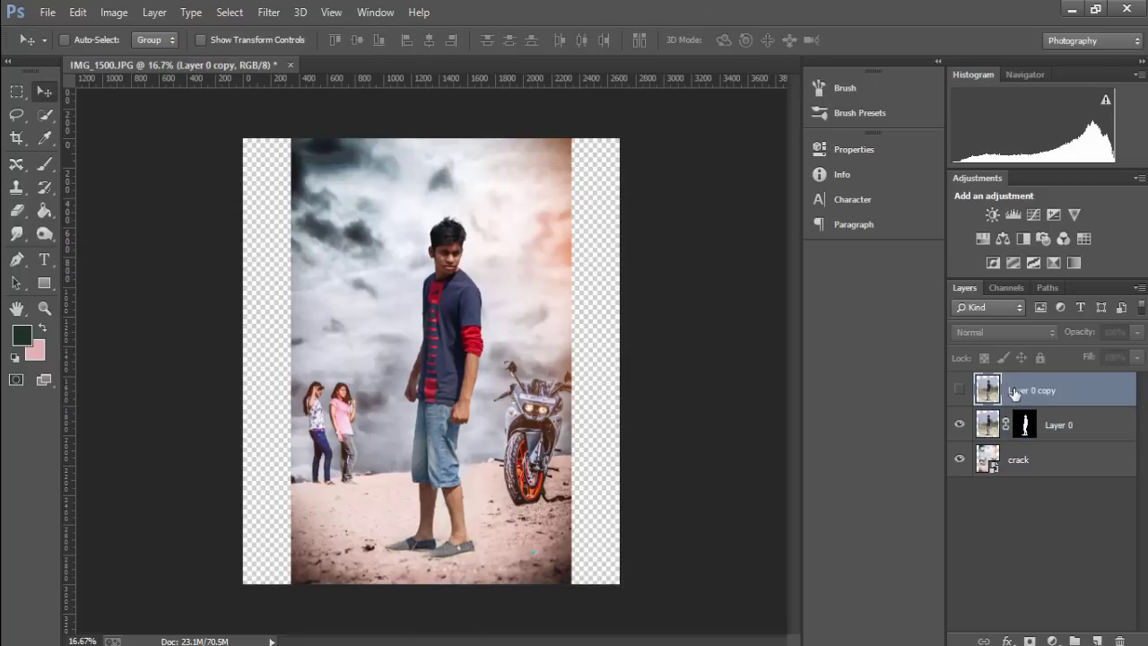
{"action": "left_click", "coordinate": [961, 391]}
{"action": "left_click", "coordinate": [1008, 332]}
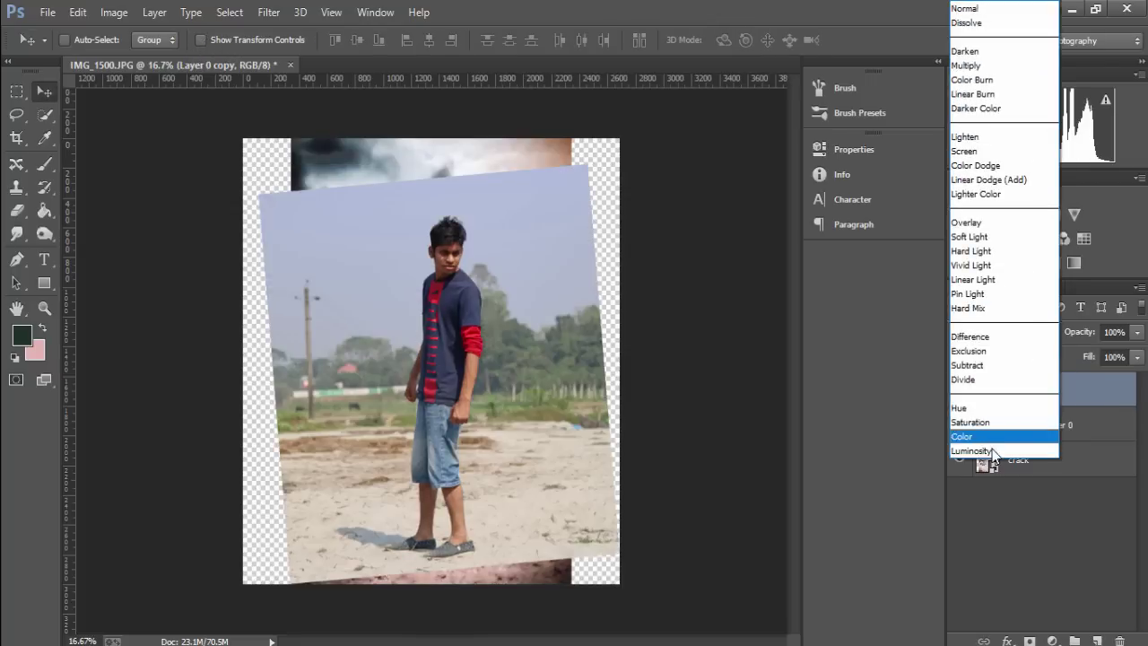
{"action": "left_click", "coordinate": [992, 454]}
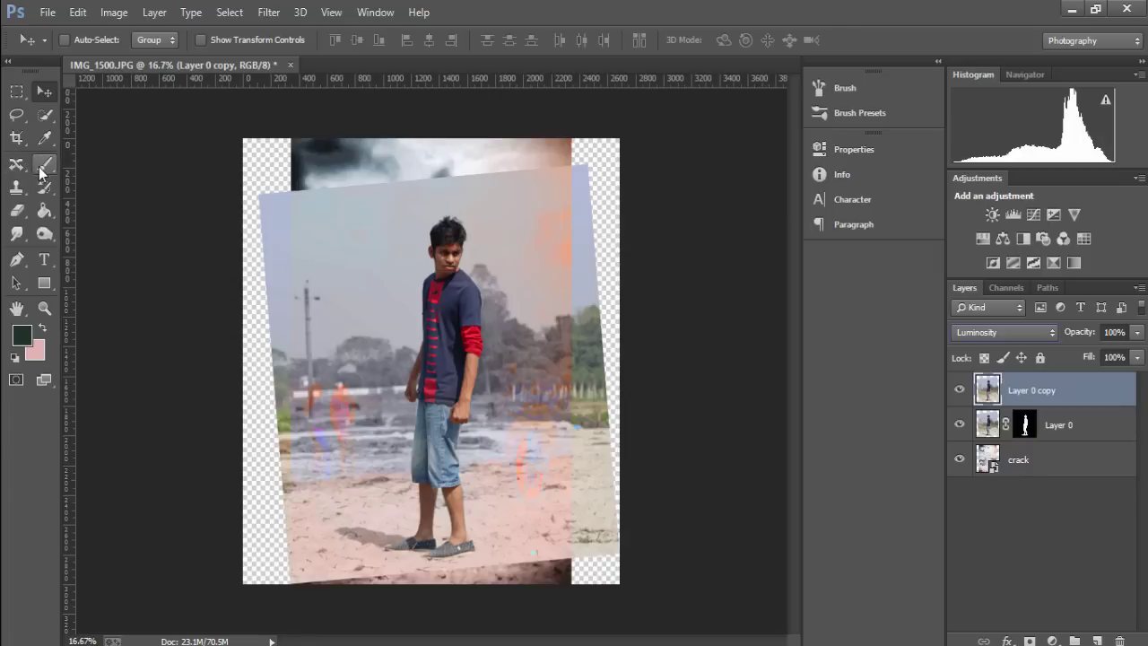
Erase the copy across the sky and along the photo's bottom edge.
{"action": "left_click", "coordinate": [16, 210]}
{"action": "mouse_move", "coordinate": [252, 176]}
{"action": "left_mouse_down"}
{"action": "mouse_move", "coordinate": [554, 270]}
{"action": "mouse_move", "coordinate": [556, 389]}
{"action": "mouse_move", "coordinate": [248, 416]}
{"action": "mouse_move", "coordinate": [256, 525]}
{"action": "mouse_move", "coordinate": [323, 572]}
{"action": "mouse_move", "coordinate": [539, 449]}
{"action": "mouse_move", "coordinate": [520, 558]}
{"action": "mouse_move", "coordinate": [496, 569]}
{"action": "mouse_move", "coordinate": [253, 566]}
{"action": "left_mouse_up"}
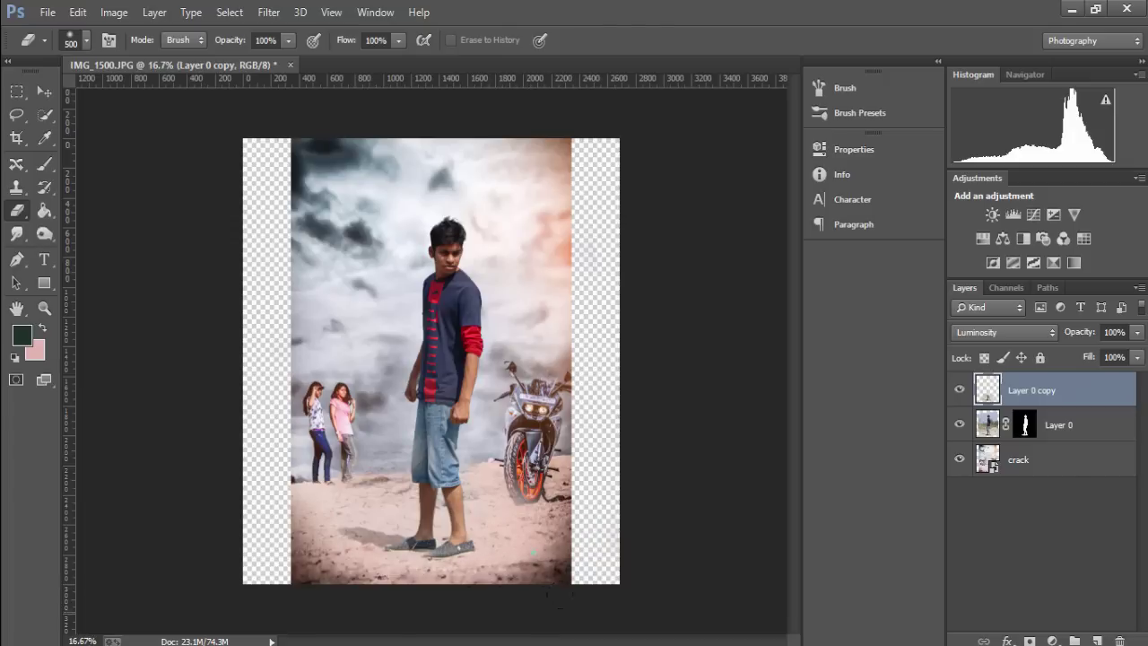
{"action": "left_click_drag", "start_coordinate": [518, 561], "coordinate": [474, 574]}
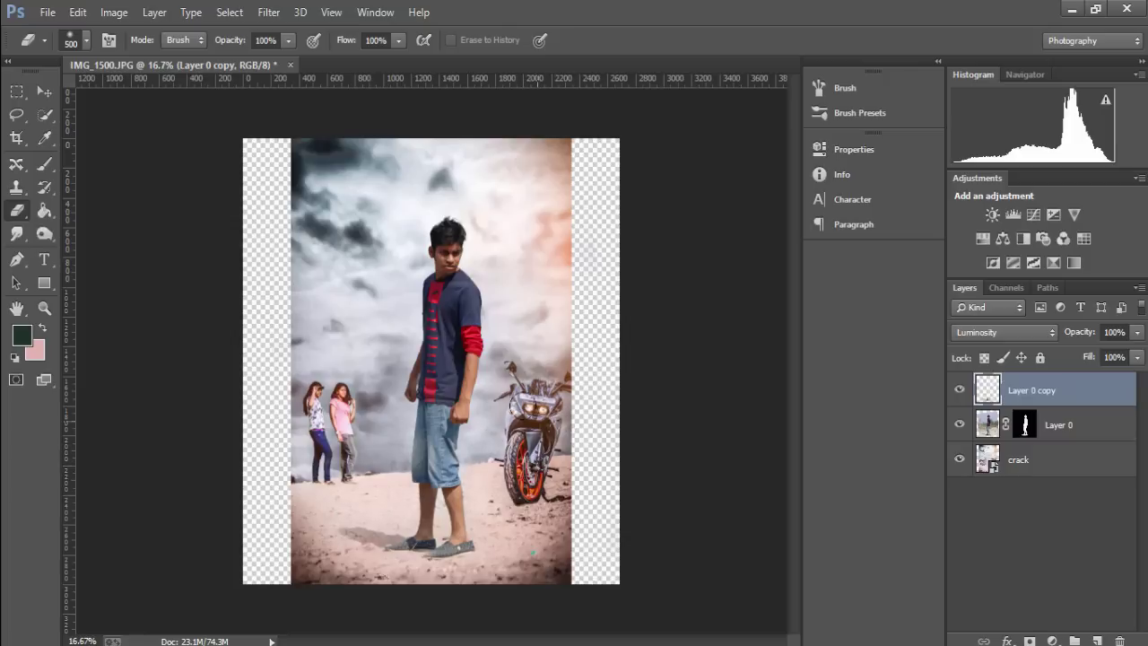
{"action": "left_click", "coordinate": [1069, 465]}
Scale the cloudy crack layer up to about 113% and raise it.
{"action": "left_click", "coordinate": [45, 91]}
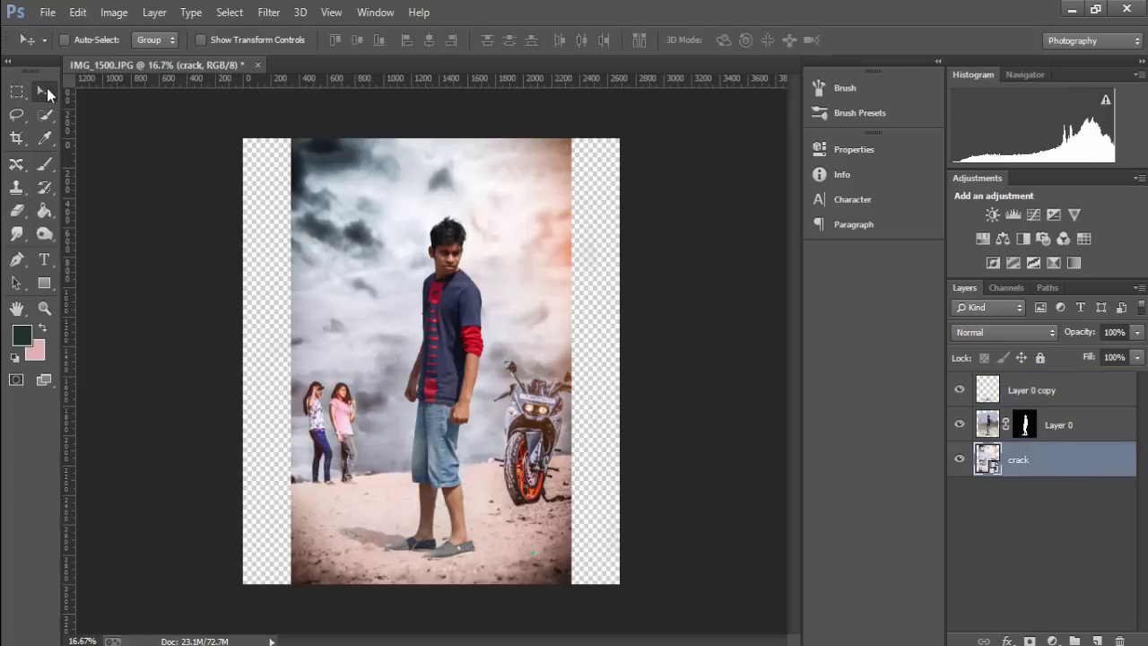
{"action": "left_click", "coordinate": [202, 40]}
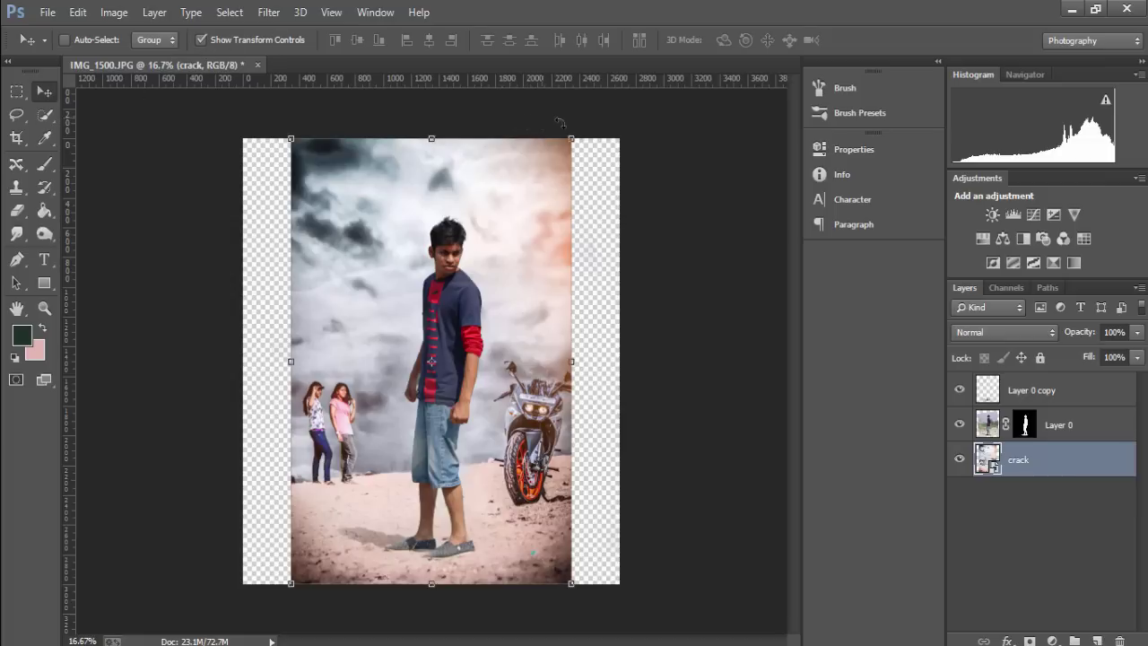
{"action": "left_click_drag", "start_coordinate": [574, 136], "coordinate": [594, 108]}
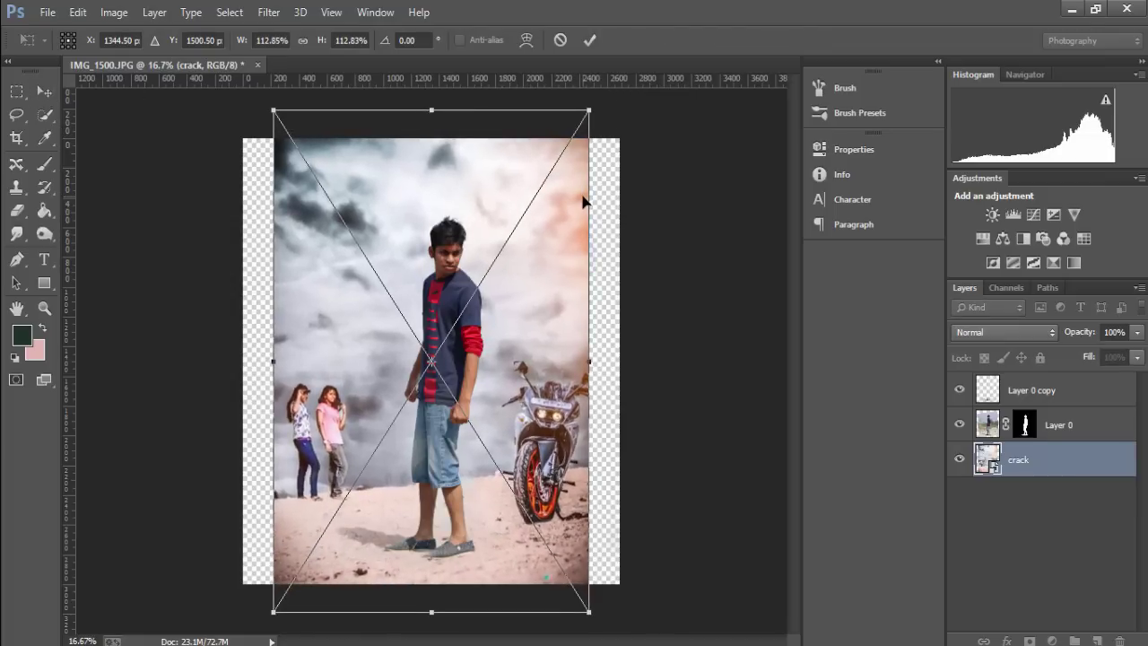
{"action": "mouse_move", "coordinate": [584, 202]}
{"action": "left_mouse_down"}
{"action": "mouse_move", "coordinate": [584, 188]}
{"action": "mouse_move", "coordinate": [584, 202]}
{"action": "left_mouse_up"}
{"action": "left_click", "coordinate": [588, 40]}
Crop the canvas to trim away the transparent edges, then zoom in.
{"action": "left_click", "coordinate": [18, 139]}
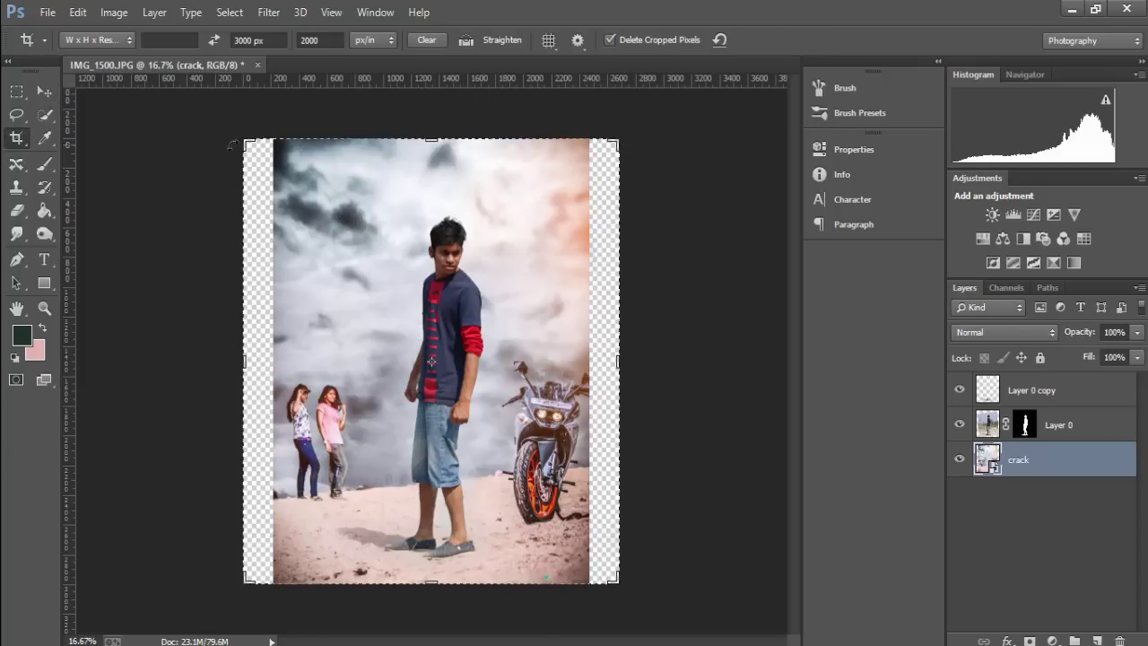
{"action": "left_click_drag", "start_coordinate": [244, 139], "coordinate": [260, 140]}
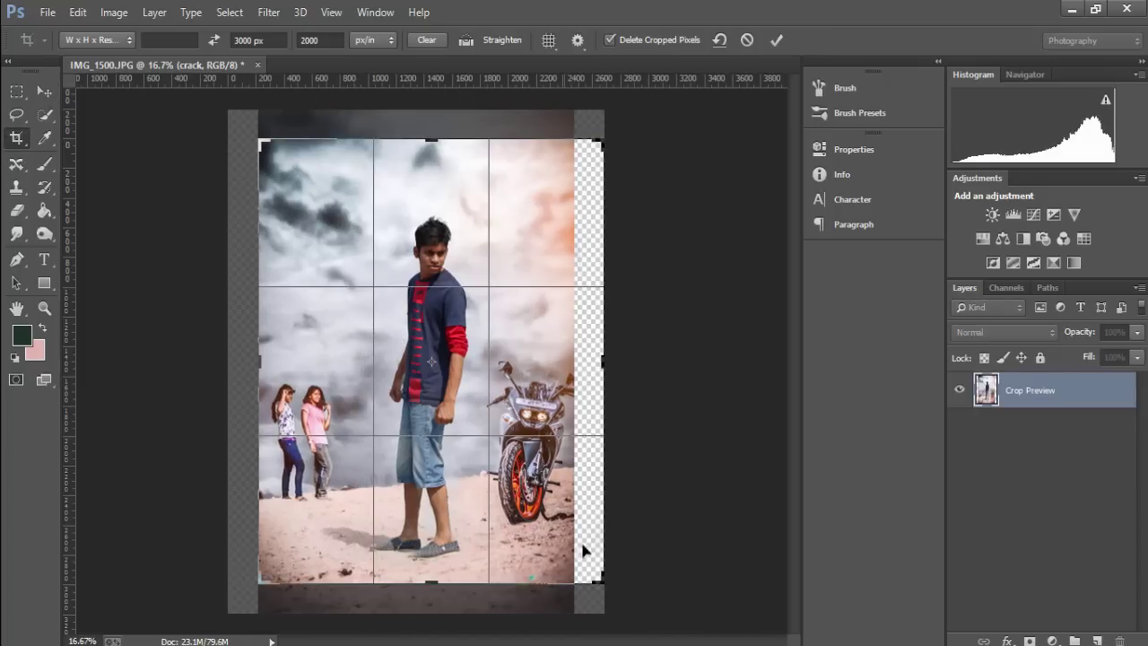
{"action": "left_click_drag", "start_coordinate": [601, 576], "coordinate": [591, 587]}
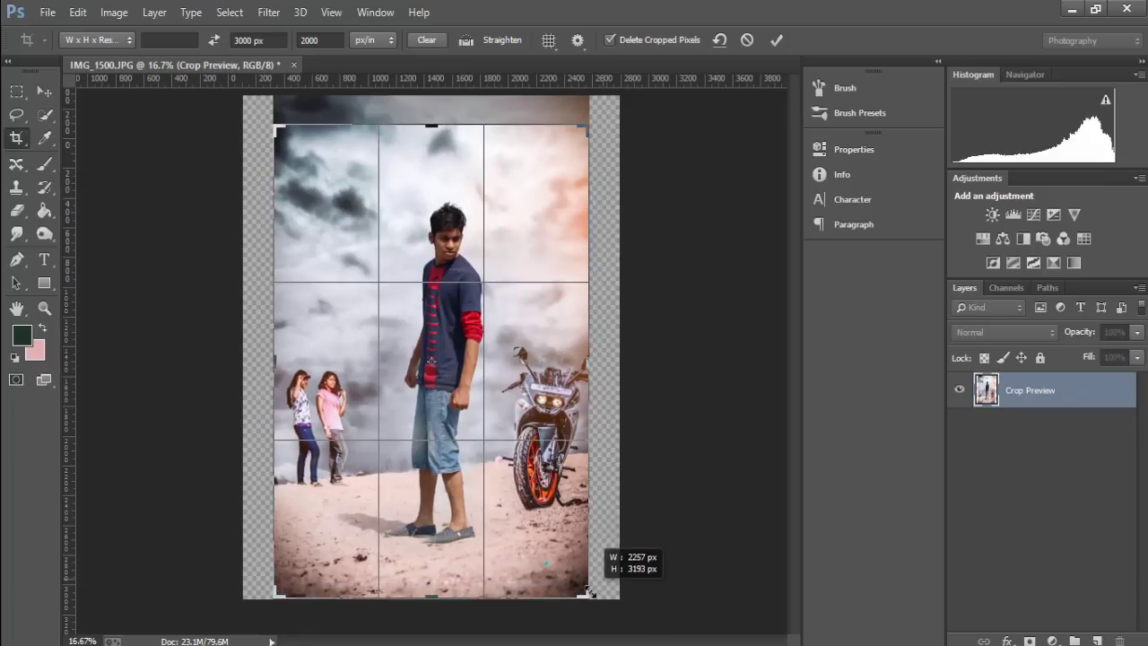
{"action": "left_click_drag", "start_coordinate": [588, 134], "coordinate": [716, 78]}
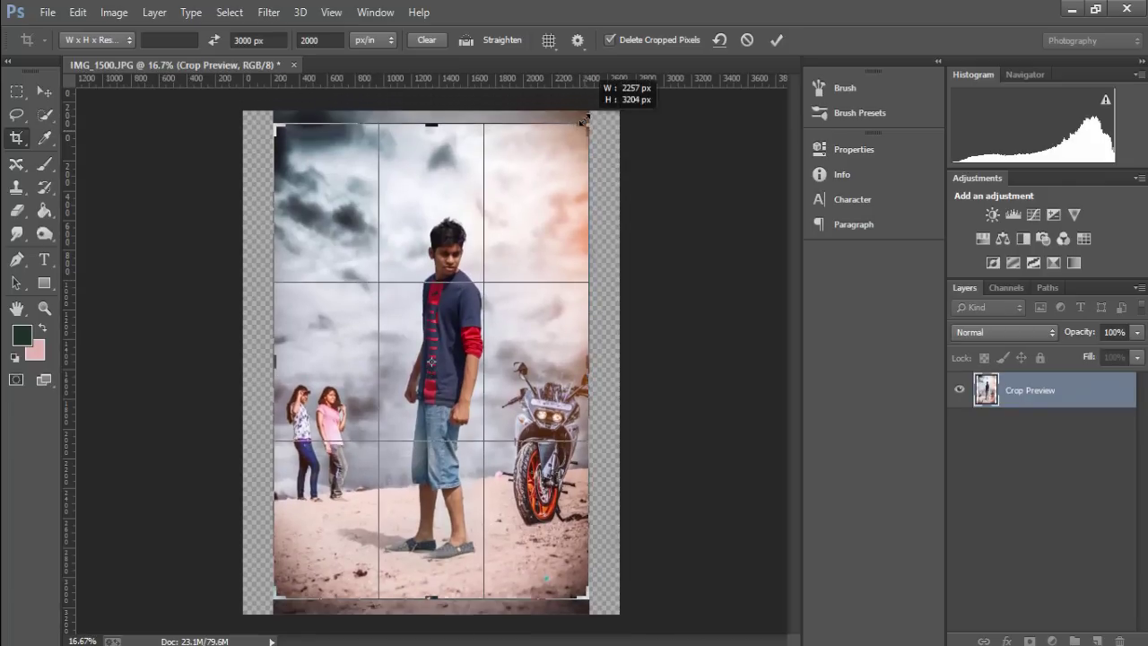
{"action": "left_click", "coordinate": [776, 39]}
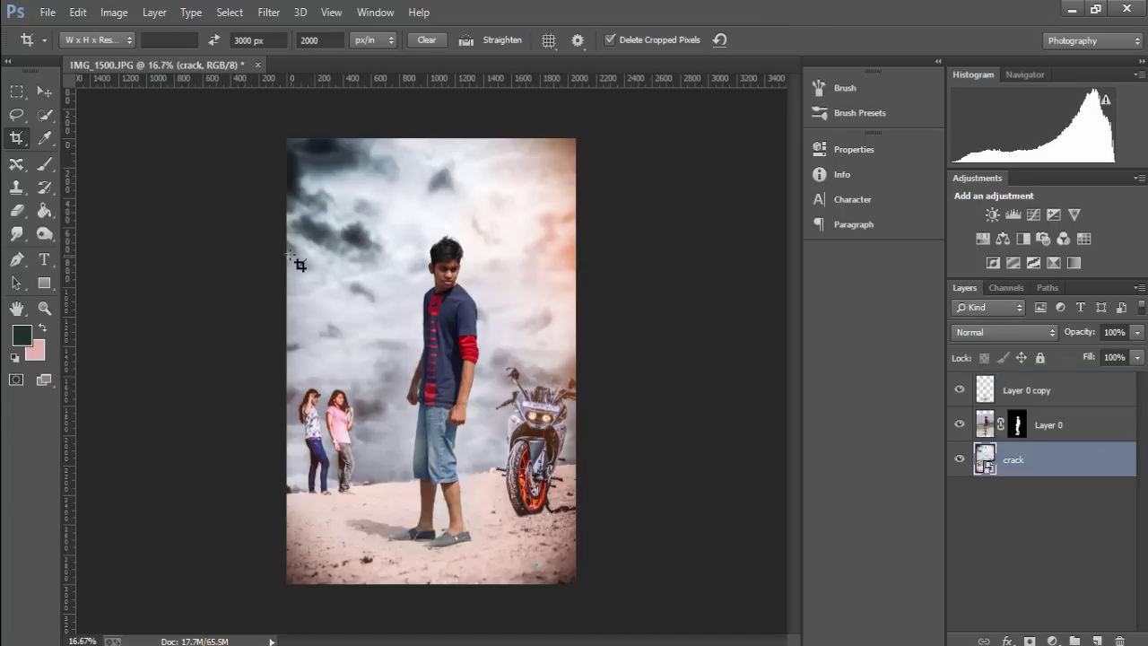
{"action": "key", "text": "ctrl+plus"}
{"action": "key", "text": "ctrl+plus"}
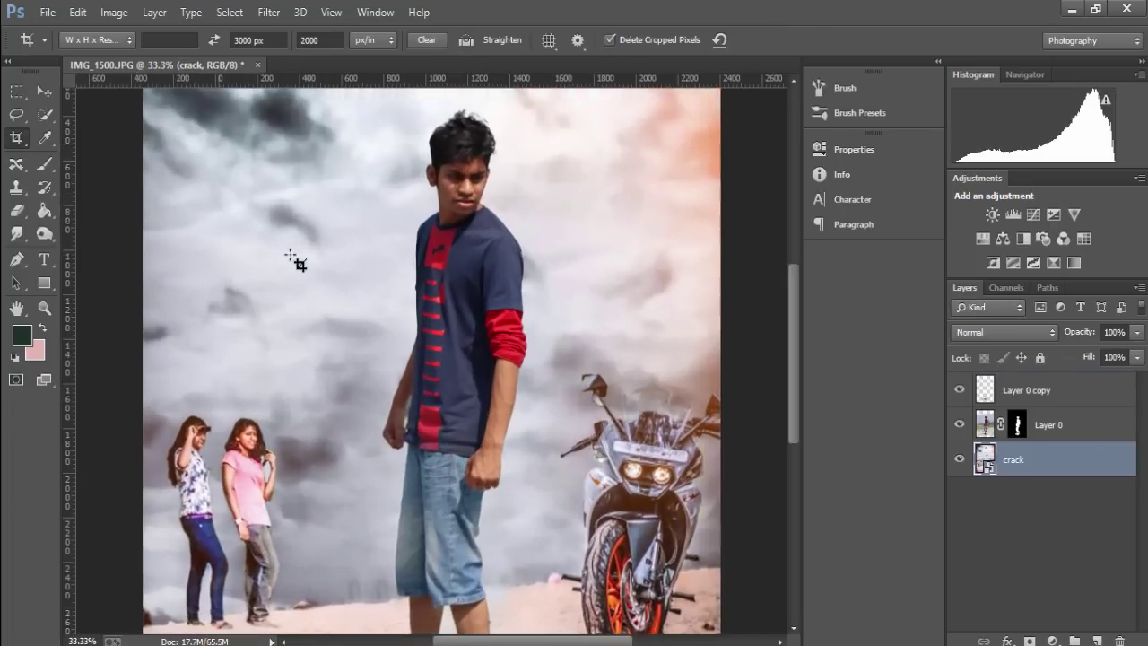
{"action": "key", "text": "ctrl+plus"}
{"action": "key", "text": "ctrl+plus"}
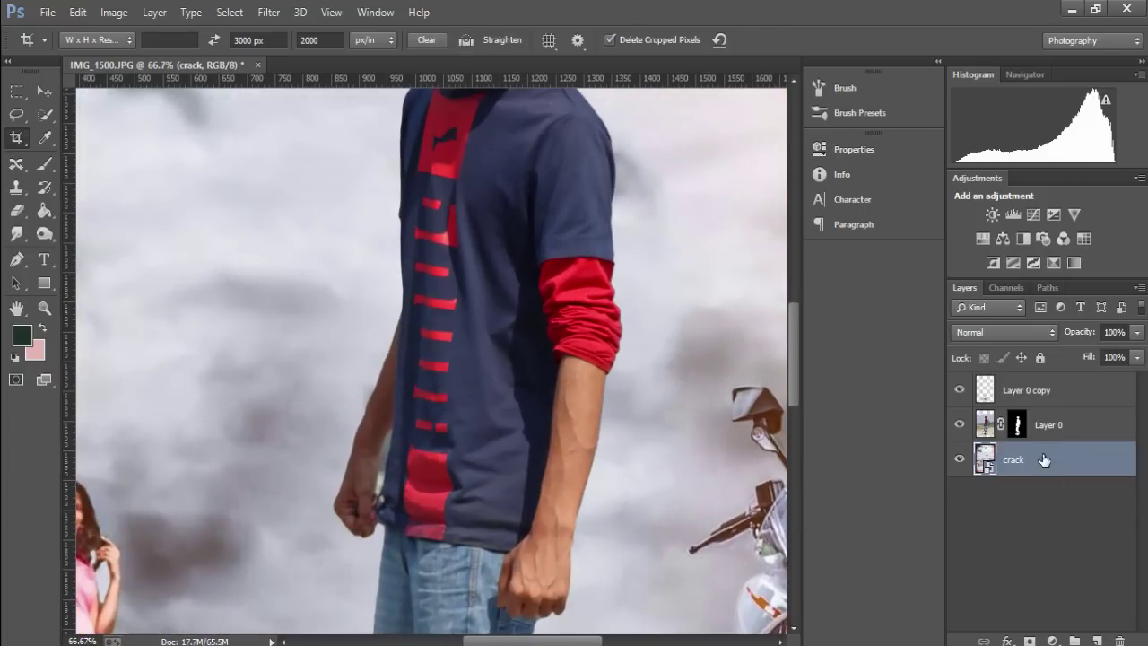
Apply Layer 0's layer mask permanently.
{"action": "right_click", "coordinate": [1020, 426]}
{"action": "left_click", "coordinate": [1026, 476]}
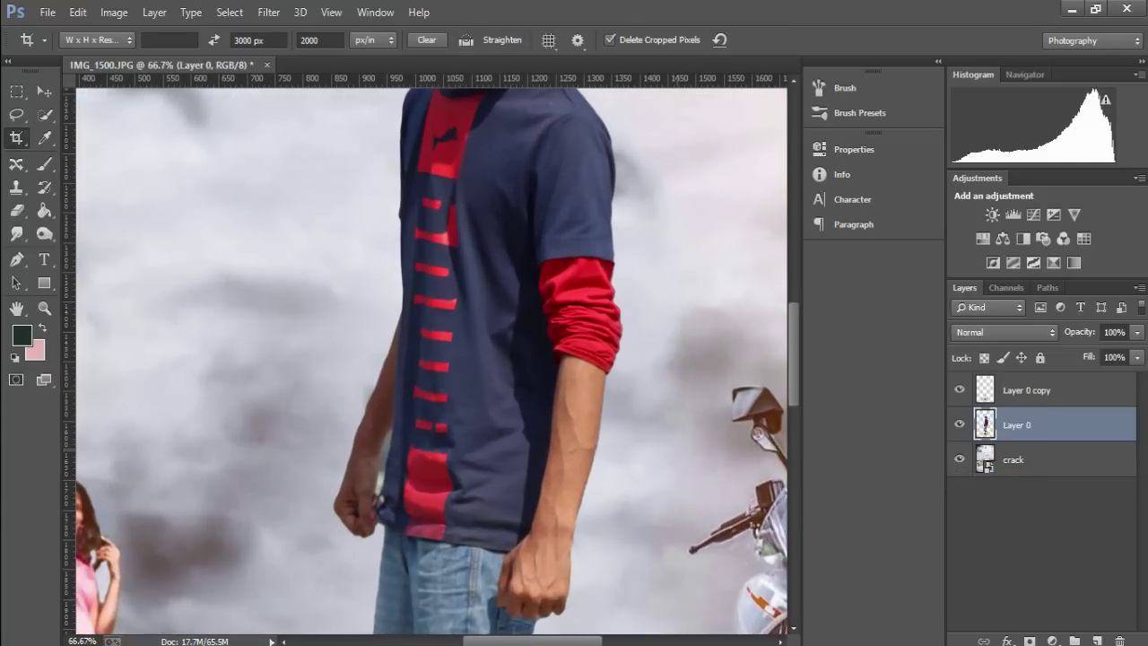
{"action": "left_click", "coordinate": [18, 258]}
{"action": "key", "text": "ctrl+plus"}
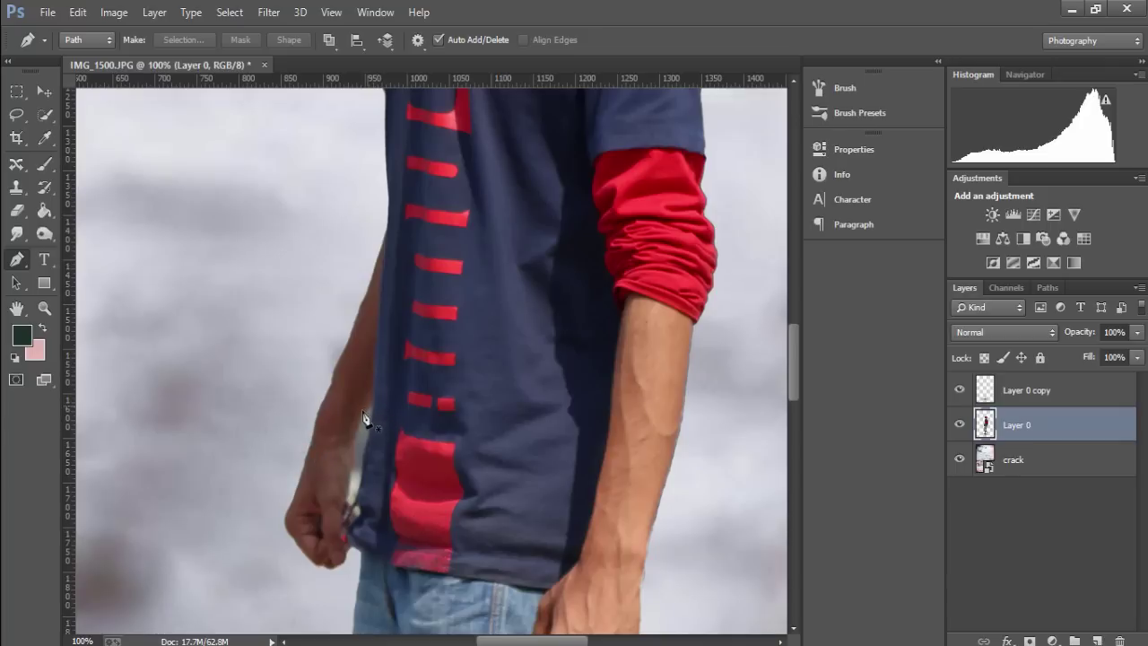
Trace the gap between the boy's arm and shirt and convert the path to a selection.
{"action": "left_click", "coordinate": [367, 407]}
{"action": "left_click", "coordinate": [353, 445]}
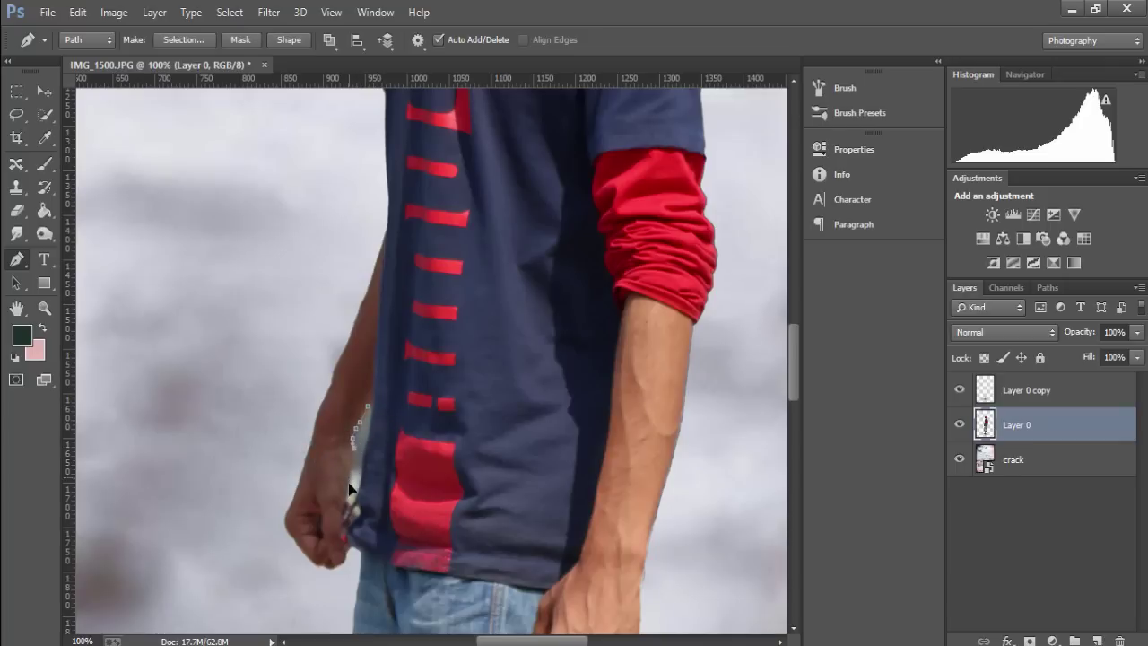
{"action": "left_click", "coordinate": [344, 490]}
{"action": "left_click", "coordinate": [374, 411]}
{"action": "right_click", "coordinate": [371, 417]}
{"action": "left_click", "coordinate": [438, 298]}
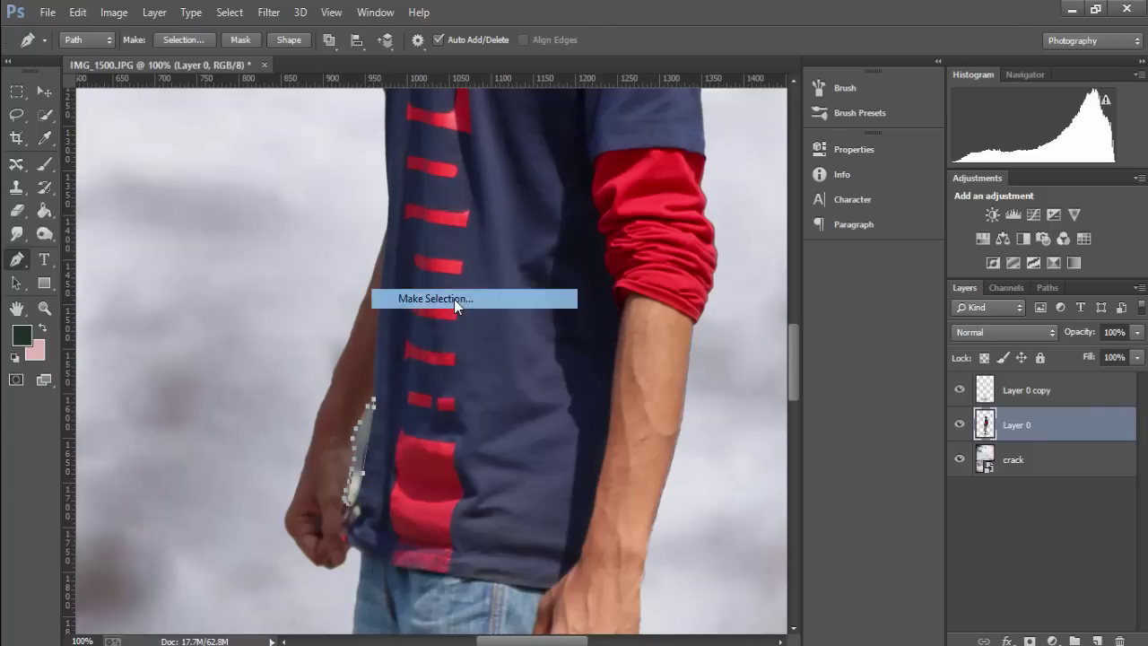
{"action": "left_click", "coordinate": [663, 188]}
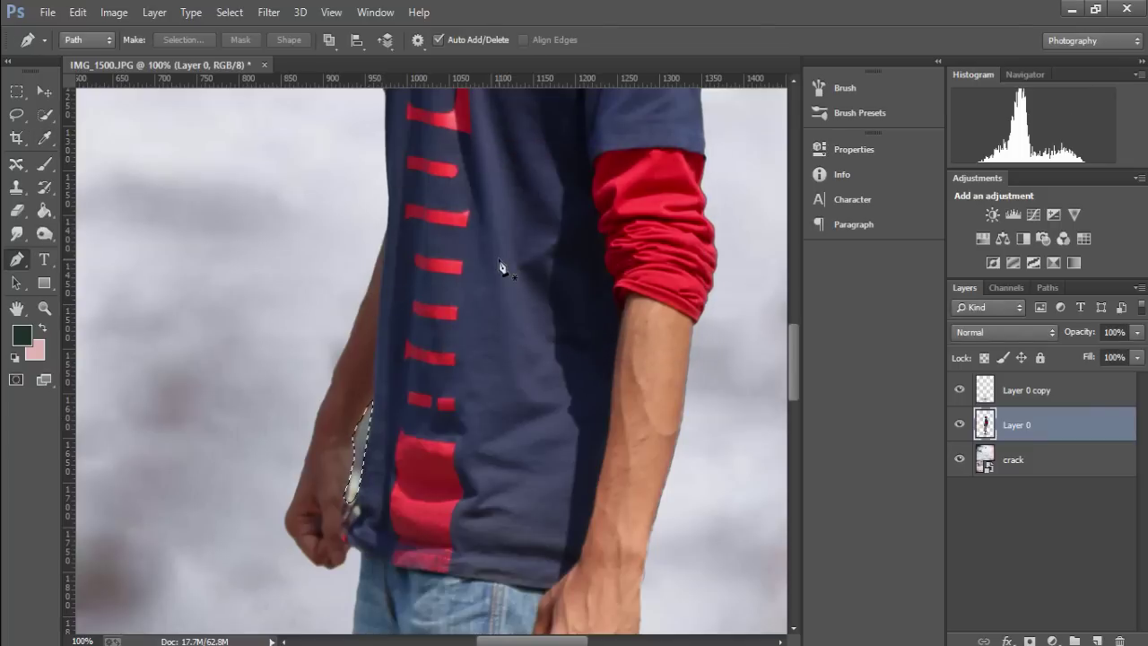
Select the man's Layer 0 copy in the Layers panel.
{"action": "scroll", "coordinate": [484, 287], "scroll_direction": "up", "scroll_amount": 2}
{"action": "scroll", "coordinate": [462, 310], "scroll_direction": "up", "scroll_amount": 3}
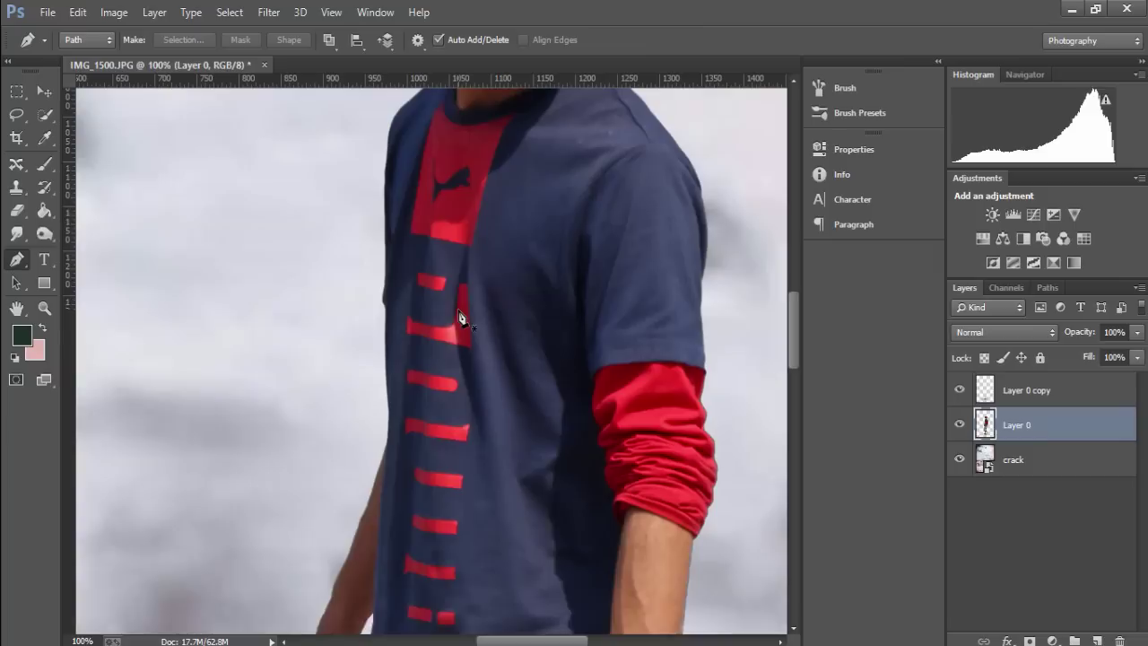
{"action": "scroll", "coordinate": [459, 317], "scroll_direction": "up", "scroll_amount": 3}
{"action": "scroll", "coordinate": [451, 333], "scroll_direction": "up", "scroll_amount": 3}
{"action": "scroll", "coordinate": [453, 339], "scroll_direction": "up", "scroll_amount": 1}
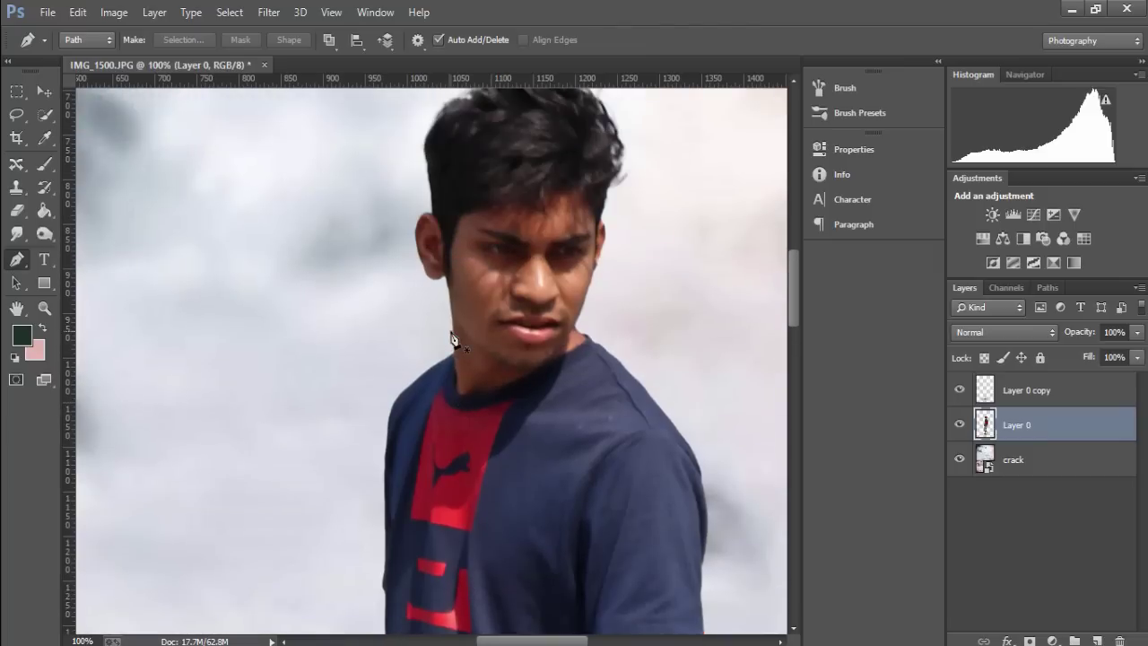
{"action": "scroll", "coordinate": [453, 339], "scroll_direction": "down", "scroll_amount": 1}
{"action": "scroll", "coordinate": [453, 339], "scroll_direction": "down", "scroll_amount": 1}
{"action": "scroll", "coordinate": [453, 339], "scroll_direction": "down", "scroll_amount": 1}
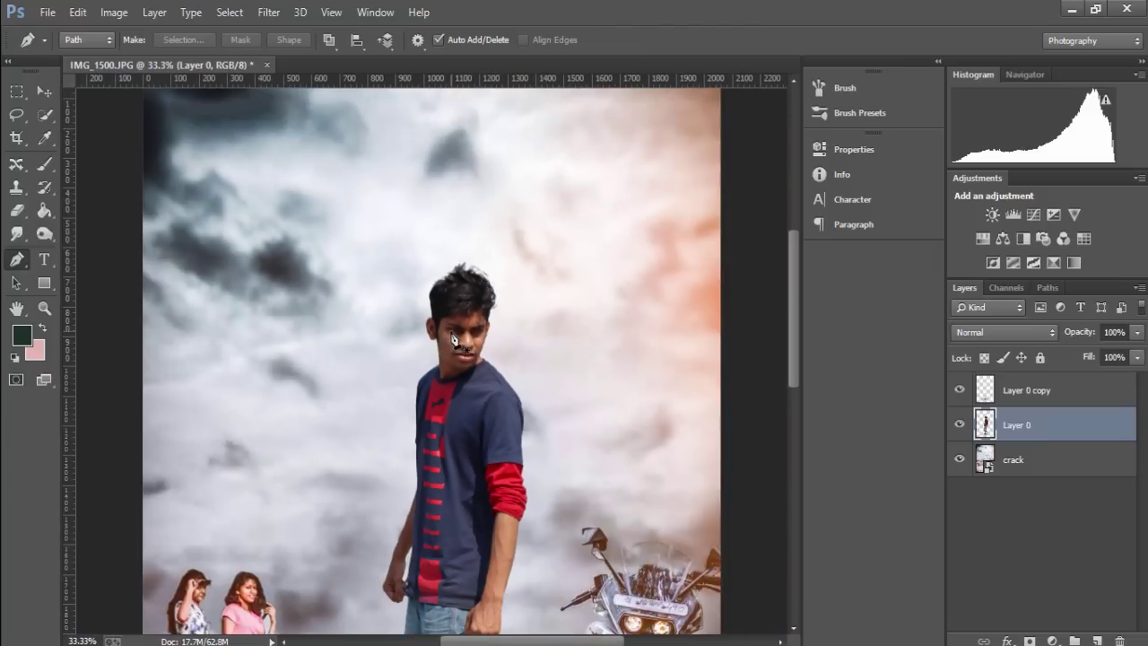
{"action": "scroll", "coordinate": [453, 339], "scroll_direction": "down", "scroll_amount": 1}
{"action": "scroll", "coordinate": [453, 339], "scroll_direction": "down", "scroll_amount": 1}
{"action": "scroll", "coordinate": [453, 339], "scroll_direction": "up", "scroll_amount": 1}
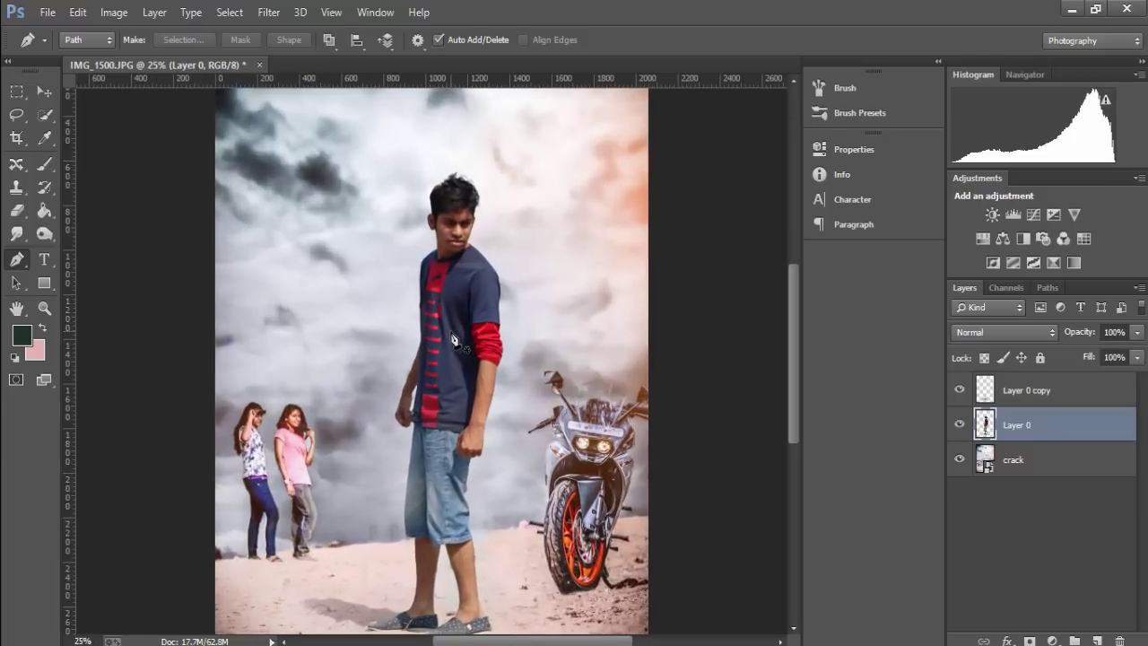
{"action": "left_click", "coordinate": [1076, 402]}
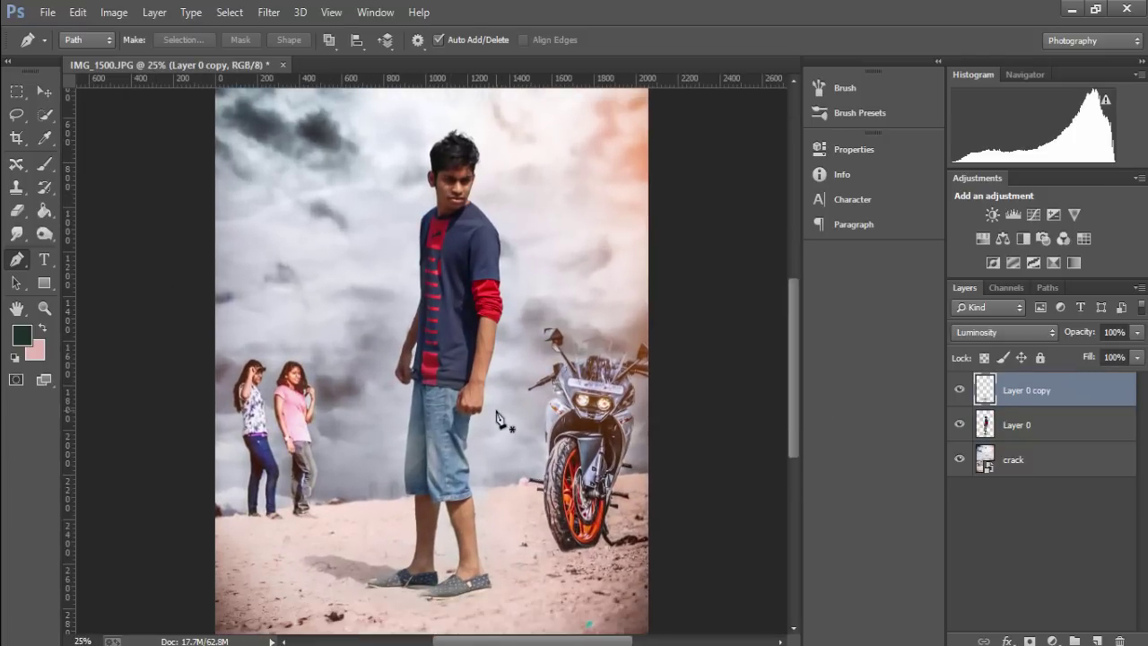
{"action": "scroll", "coordinate": [162, 280], "scroll_direction": "down", "scroll_amount": 1}
Apply Hue/Saturation to the copy with lightness +7 and saturation around +47.
{"action": "left_click", "coordinate": [114, 11]}
{"action": "mouse_move", "coordinate": [139, 57]}
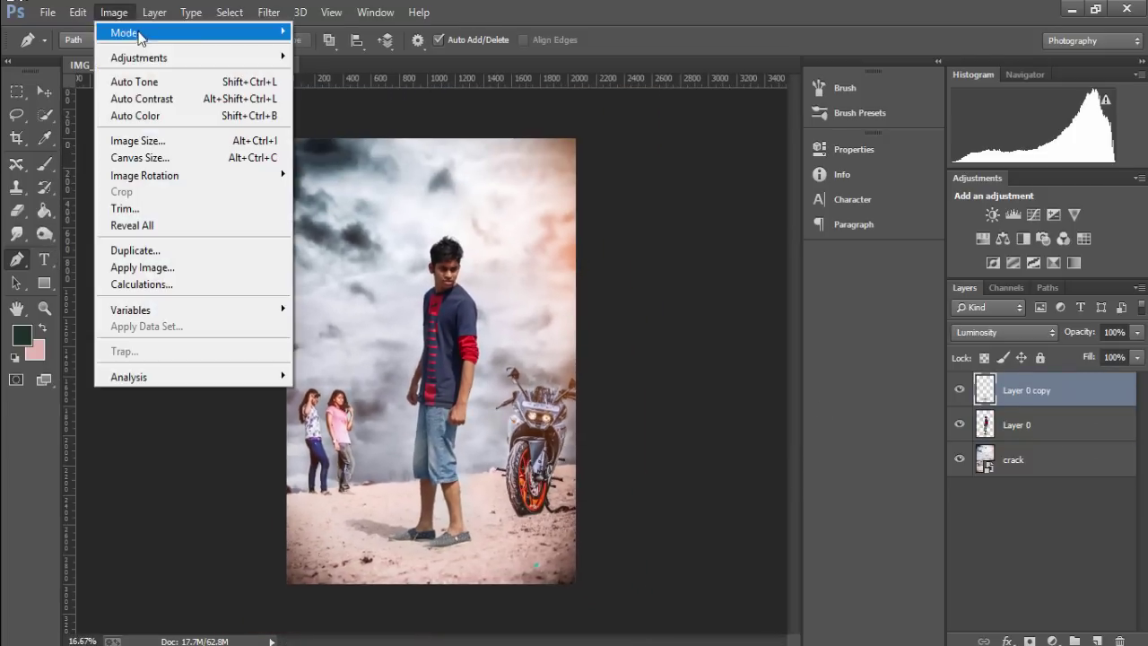
{"action": "left_click", "coordinate": [383, 149]}
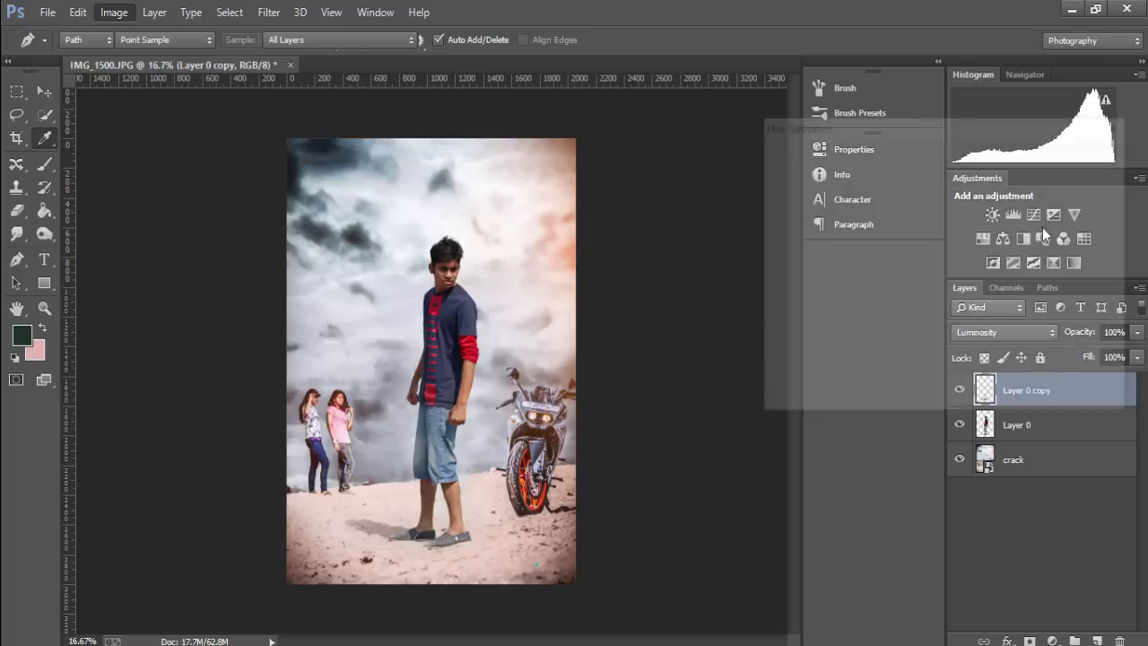
{"action": "mouse_move", "coordinate": [905, 327]}
{"action": "left_mouse_down"}
{"action": "mouse_move", "coordinate": [936, 334]}
{"action": "mouse_move", "coordinate": [911, 333]}
{"action": "left_mouse_up"}
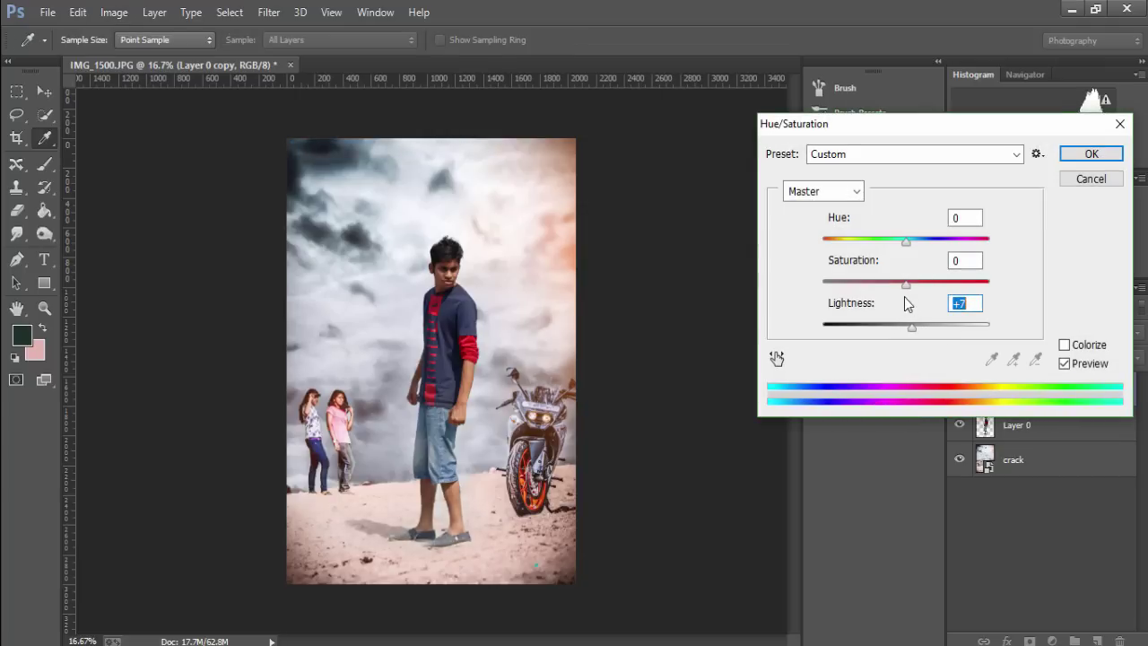
{"action": "mouse_move", "coordinate": [906, 284]}
{"action": "left_mouse_down"}
{"action": "mouse_move", "coordinate": [893, 285]}
{"action": "mouse_move", "coordinate": [964, 289]}
{"action": "mouse_move", "coordinate": [938, 283]}
{"action": "left_mouse_up"}
{"action": "key", "text": "Return"}
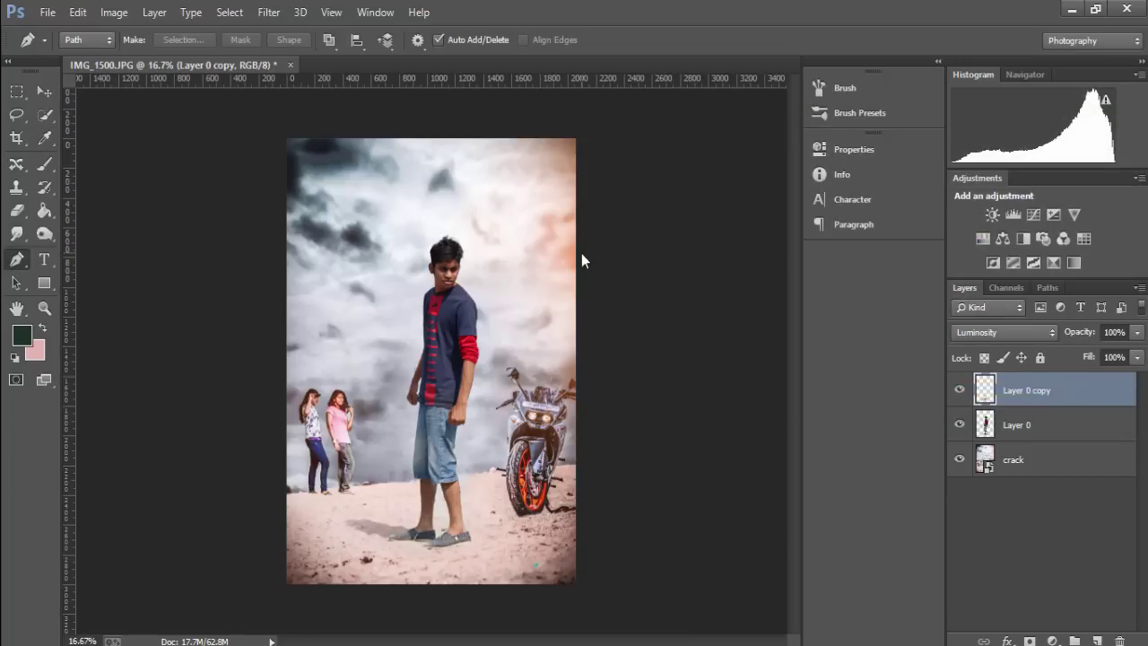
Open the Camera Raw Filter on Layer 0 and lift its blacks and shadows.
{"action": "left_click", "coordinate": [1066, 427]}
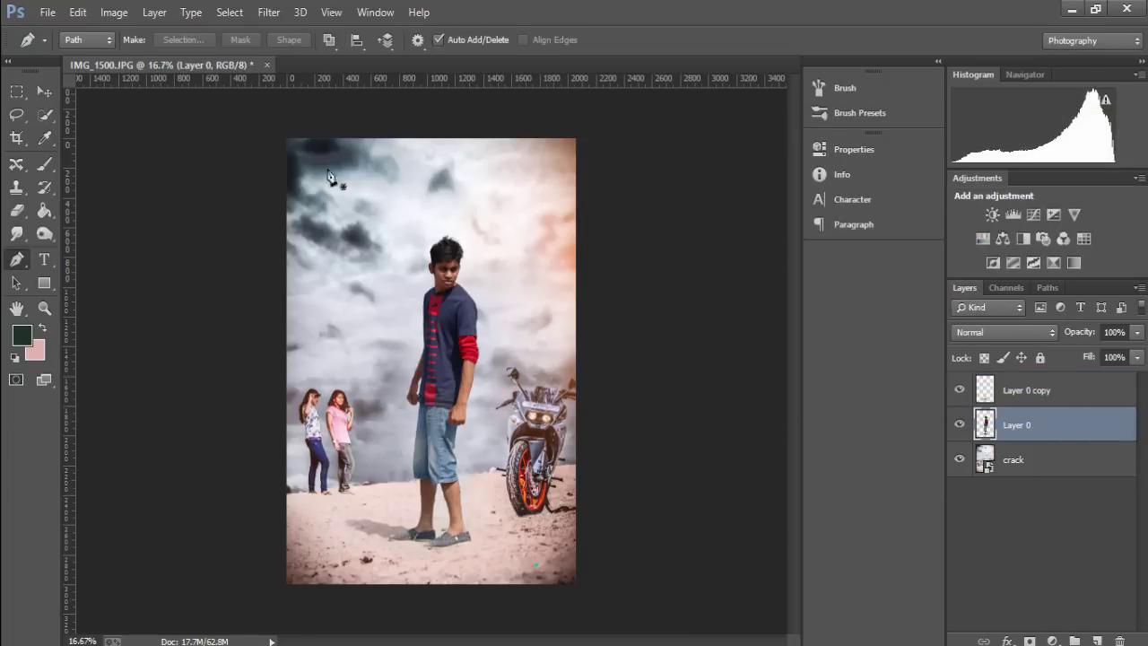
{"action": "left_click", "coordinate": [268, 14]}
{"action": "left_click", "coordinate": [404, 114]}
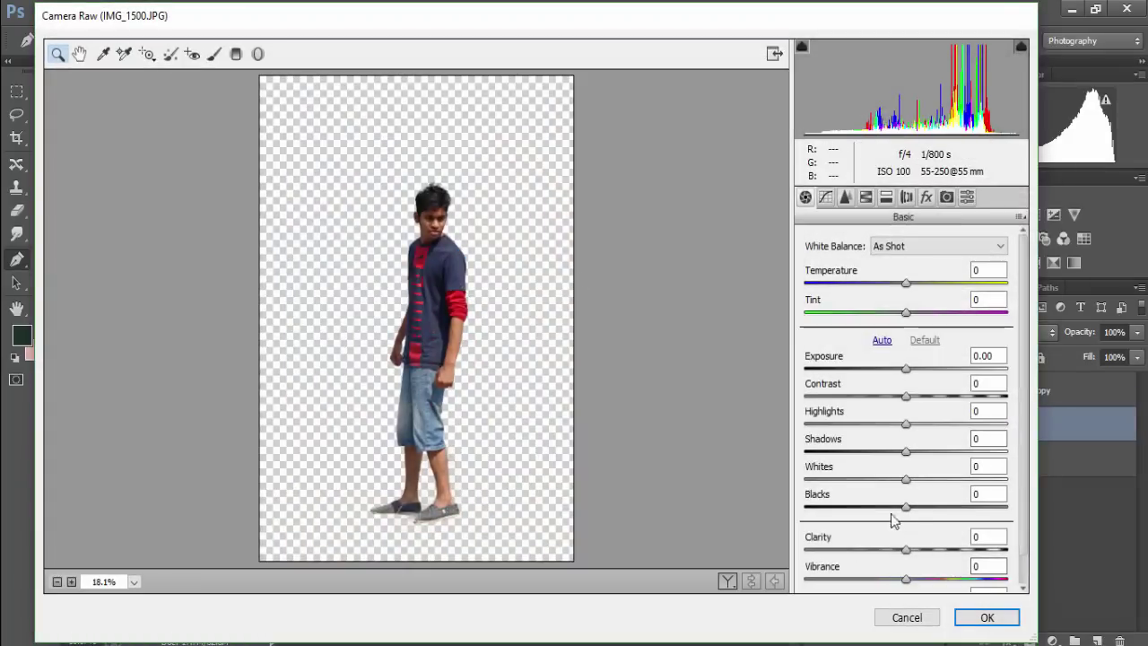
{"action": "mouse_move", "coordinate": [904, 509]}
{"action": "left_mouse_down"}
{"action": "mouse_move", "coordinate": [957, 504]}
{"action": "mouse_move", "coordinate": [960, 480]}
{"action": "left_mouse_up"}
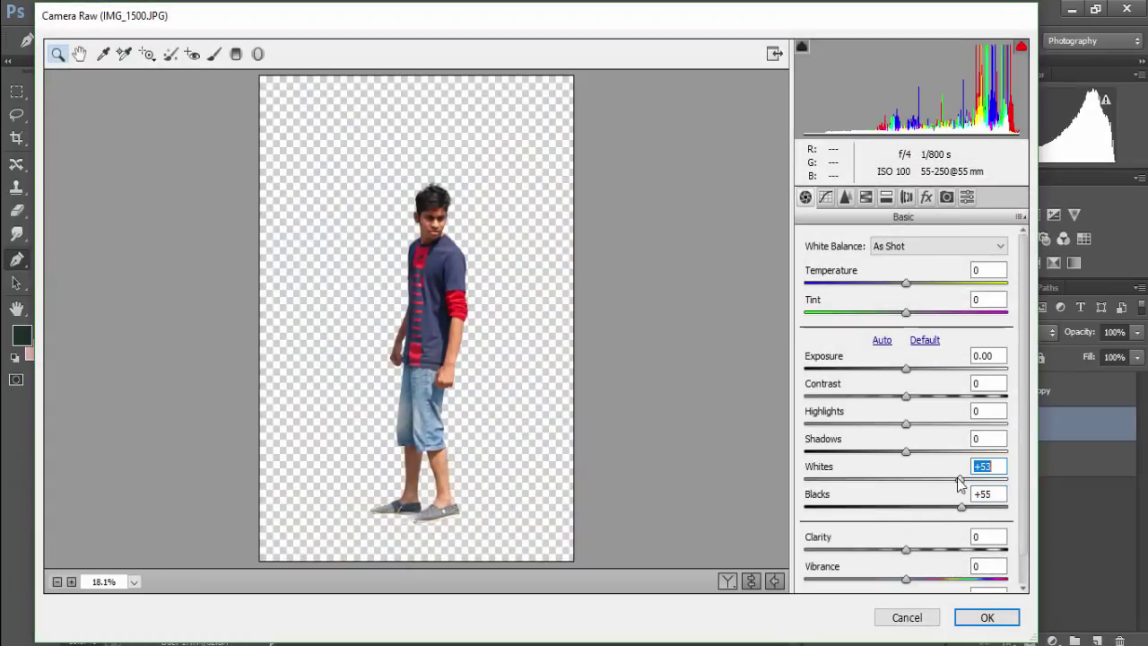
{"action": "mouse_move", "coordinate": [905, 450]}
{"action": "left_mouse_down"}
{"action": "mouse_move", "coordinate": [937, 451]}
{"action": "mouse_move", "coordinate": [887, 423]}
{"action": "mouse_move", "coordinate": [897, 396]}
{"action": "left_mouse_up"}
Raise HSL orange luminance and blue saturation, then apply the Camera Raw grade.
{"action": "scroll", "coordinate": [901, 449], "scroll_direction": "down", "scroll_amount": 1}
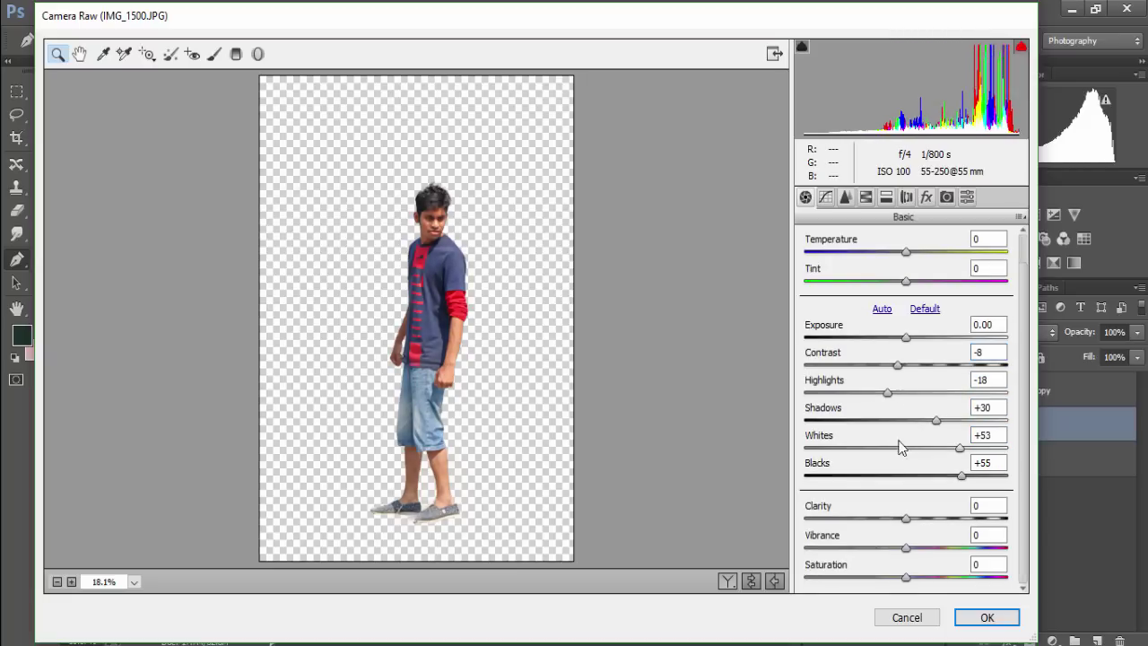
{"action": "left_click", "coordinate": [845, 196]}
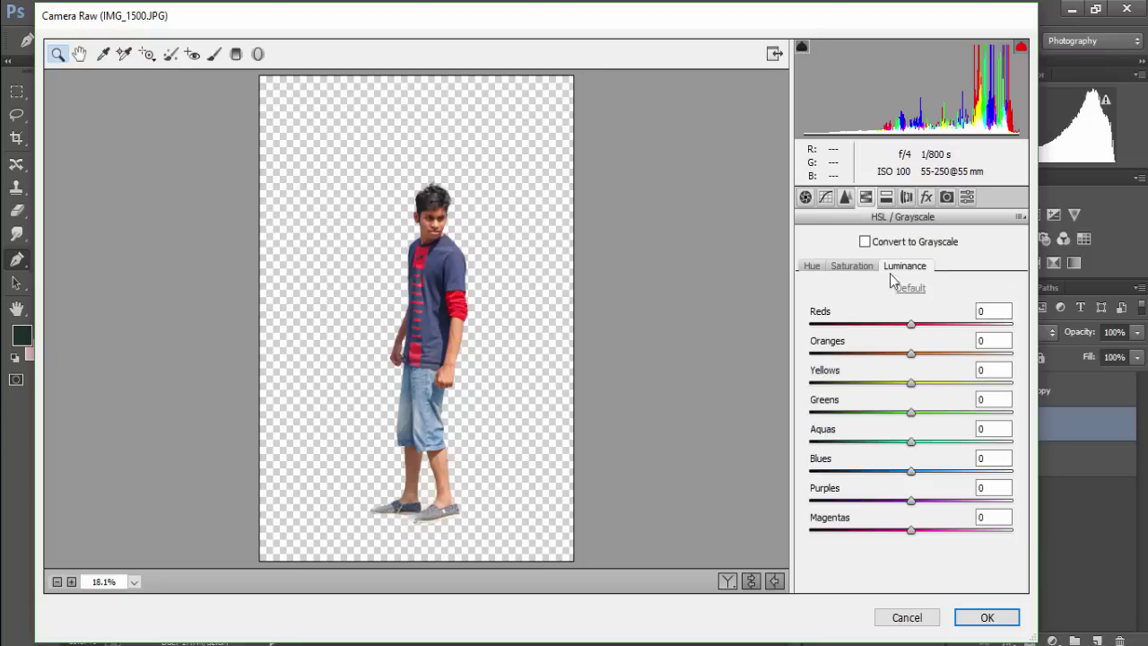
{"action": "left_click_drag", "start_coordinate": [919, 358], "coordinate": [941, 359]}
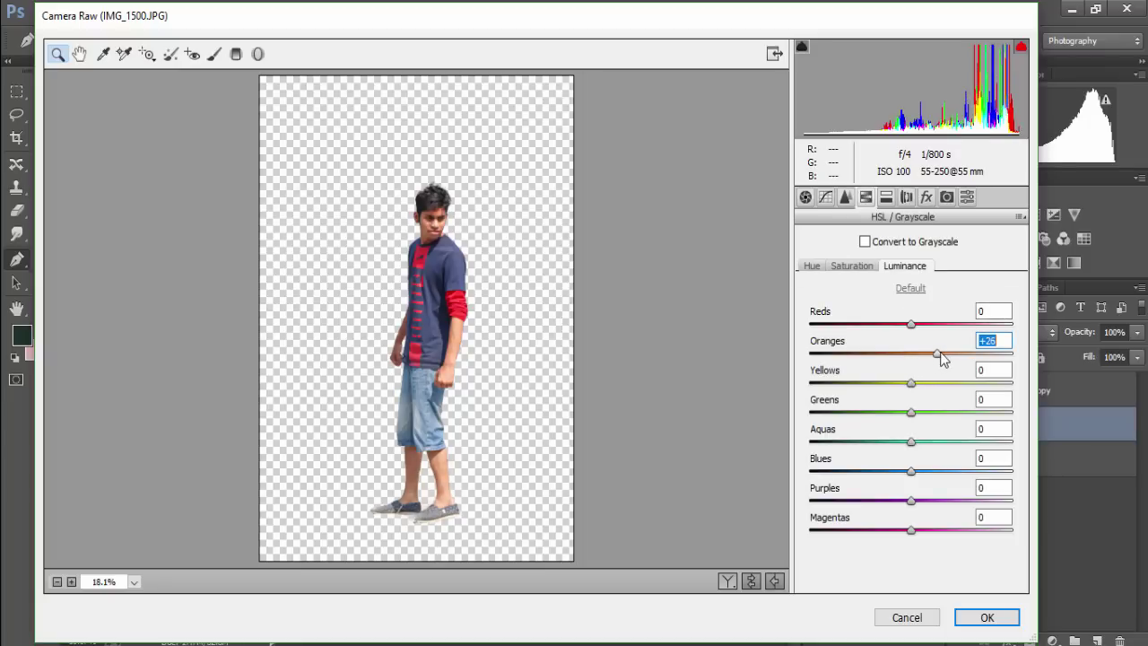
{"action": "left_click", "coordinate": [852, 266]}
{"action": "left_click_drag", "start_coordinate": [911, 471], "coordinate": [951, 471]}
{"action": "left_click", "coordinate": [953, 615]}
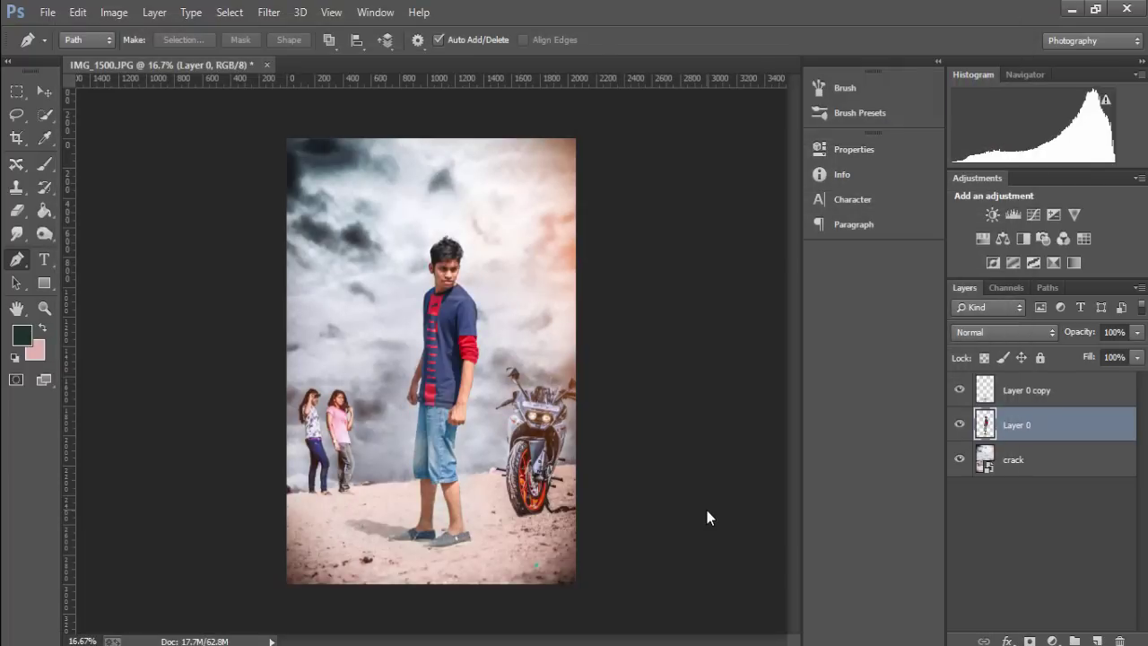
Enlarge Layer 0 and its copy to about 105%, shift them up-left, and hide transform controls.
{"action": "left_click", "coordinate": [1056, 402], "text": "shift"}
{"action": "left_click", "coordinate": [40, 92]}
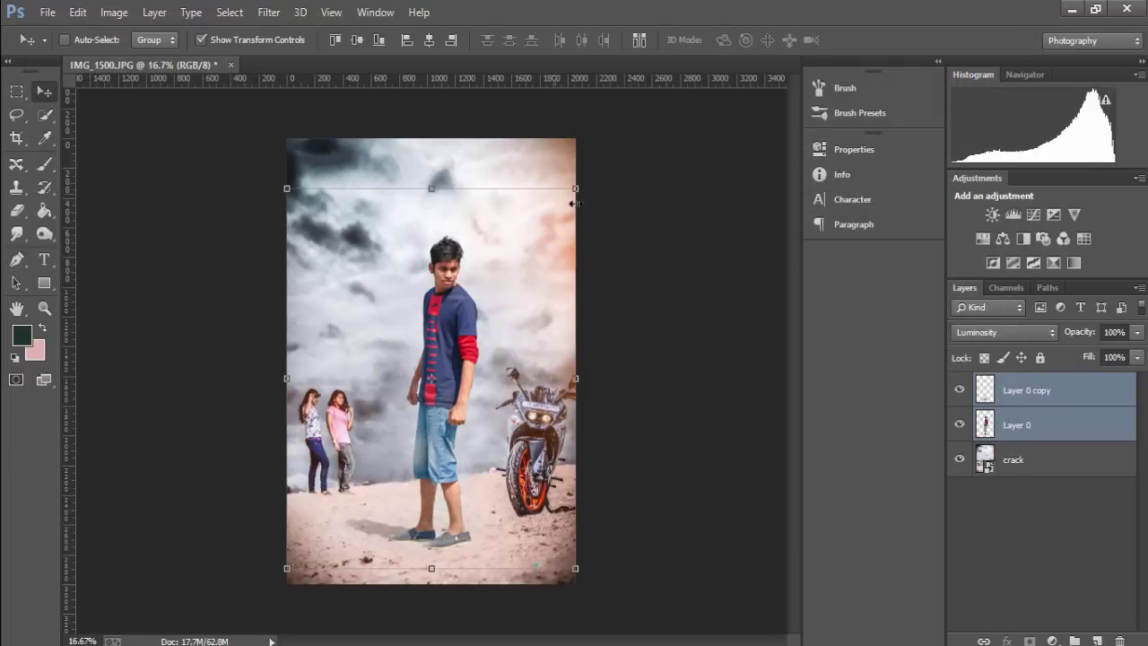
{"action": "left_click_drag", "start_coordinate": [582, 186], "coordinate": [592, 181]}
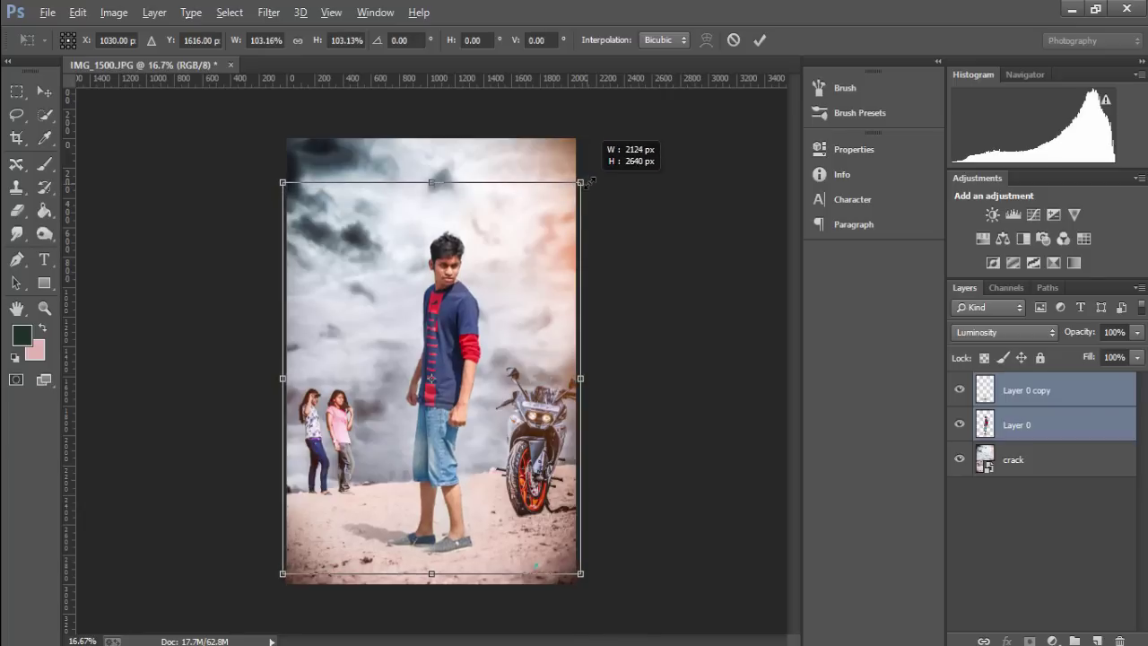
{"action": "left_click_drag", "start_coordinate": [524, 352], "coordinate": [508, 346]}
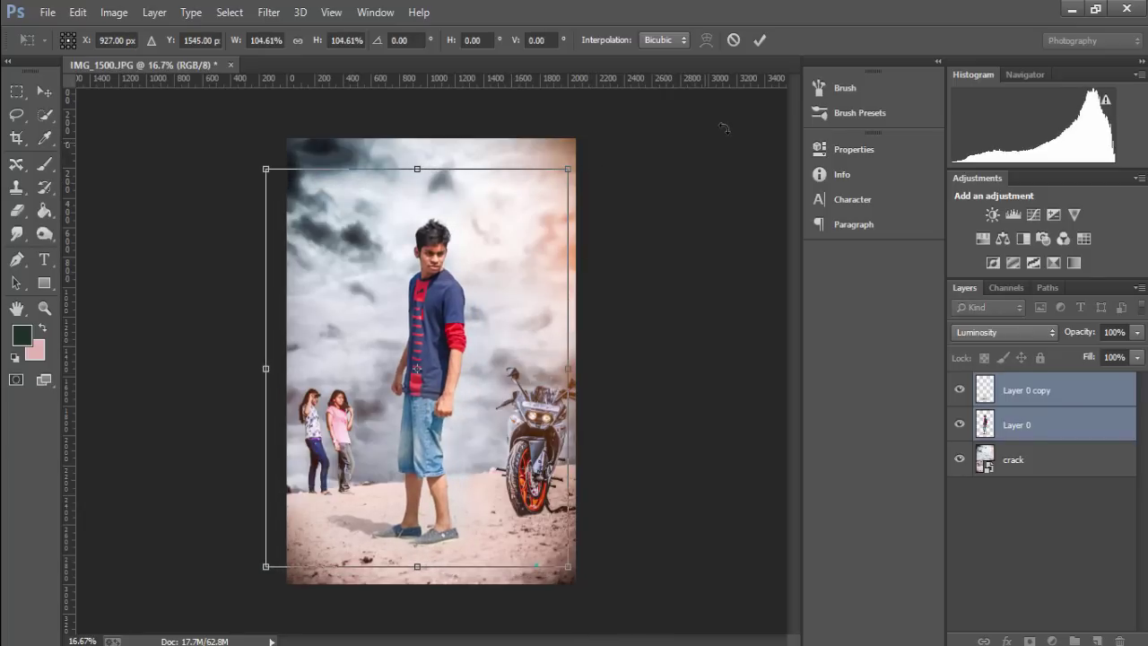
{"action": "left_click", "coordinate": [758, 41]}
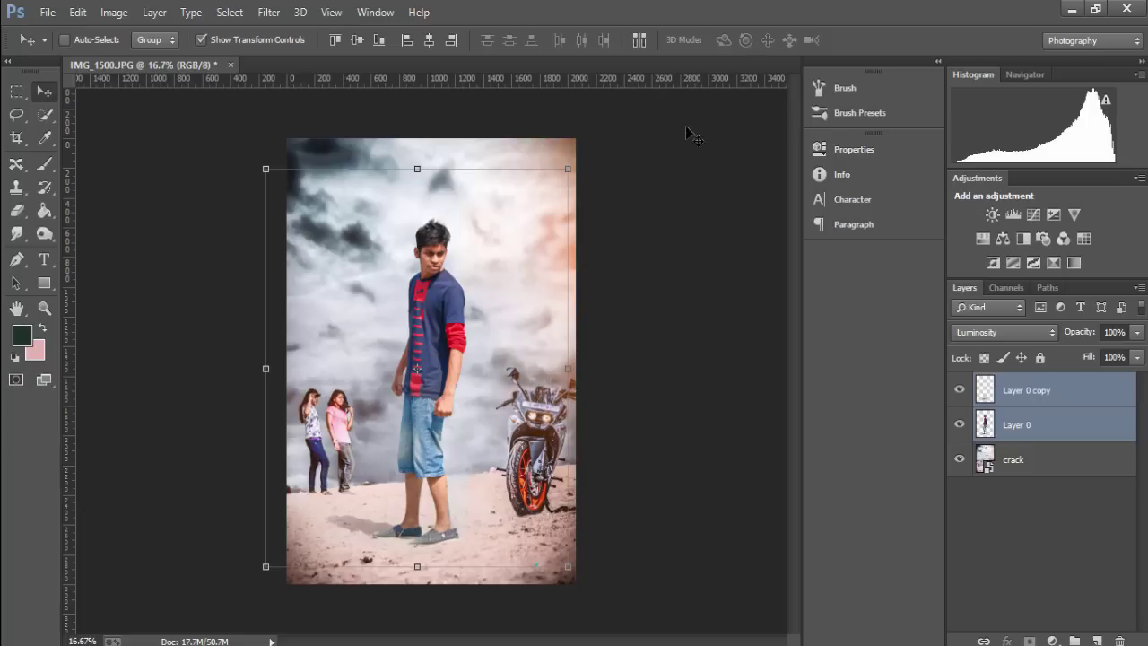
{"action": "left_click", "coordinate": [201, 40]}
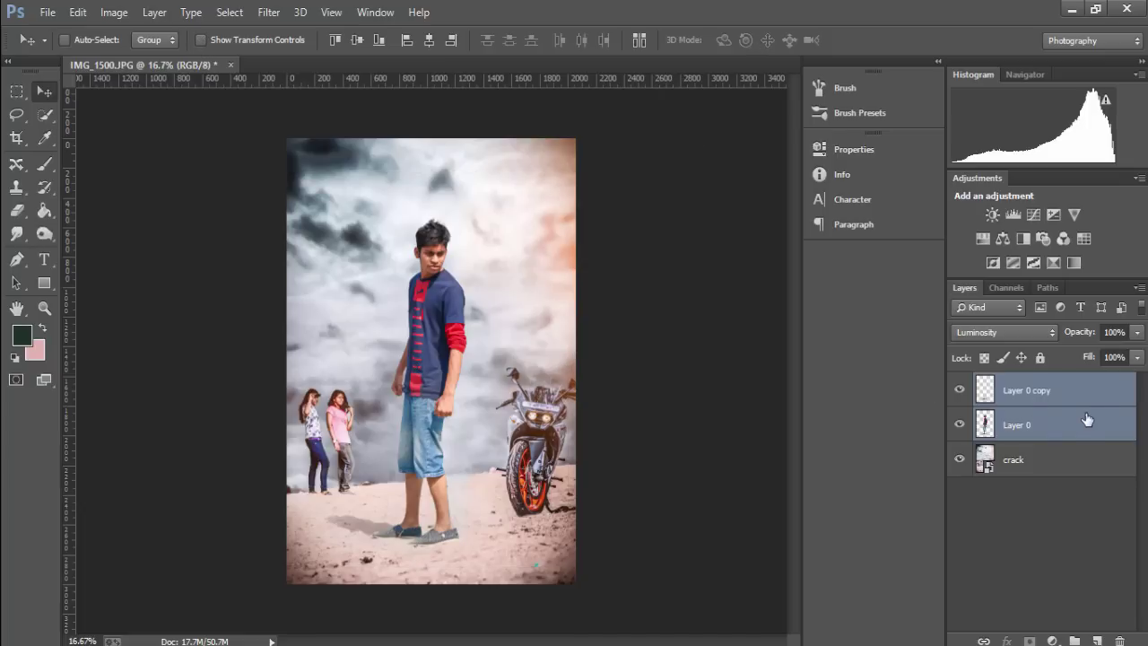
{"action": "left_click", "coordinate": [1029, 396]}
{"action": "left_click", "coordinate": [1016, 427]}
Camera Raw the crack layer: Contrast -10, Highlights -20, Shadows +9, Whites -33, Blacks -10.
{"action": "left_click", "coordinate": [1013, 459]}
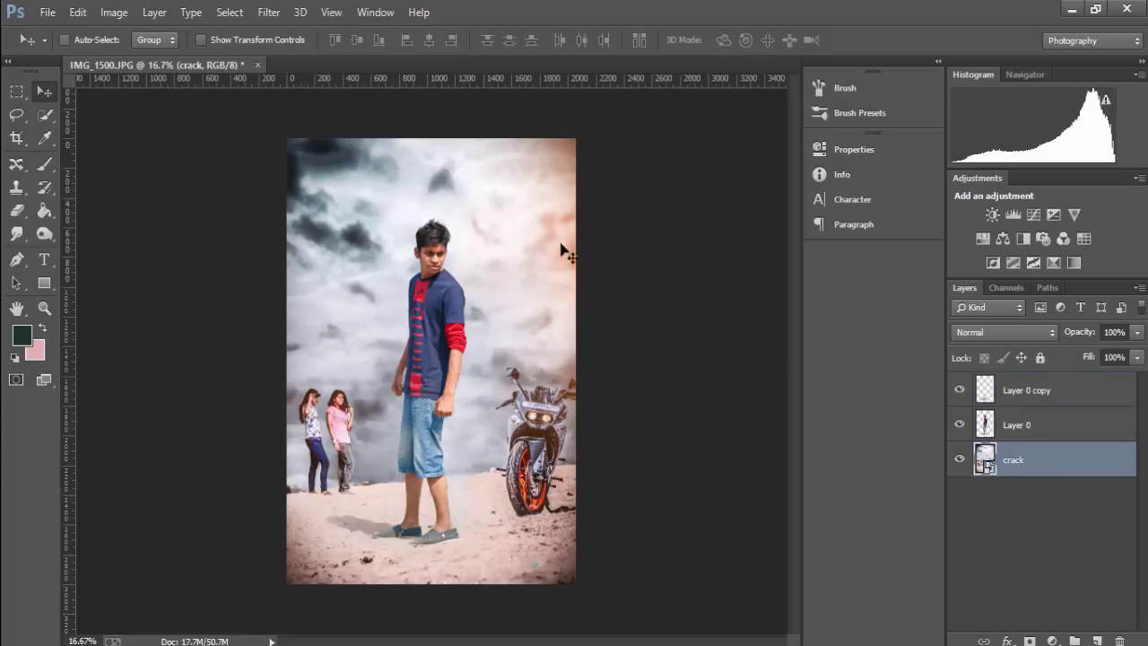
{"action": "left_click", "coordinate": [269, 13]}
{"action": "left_click", "coordinate": [359, 114]}
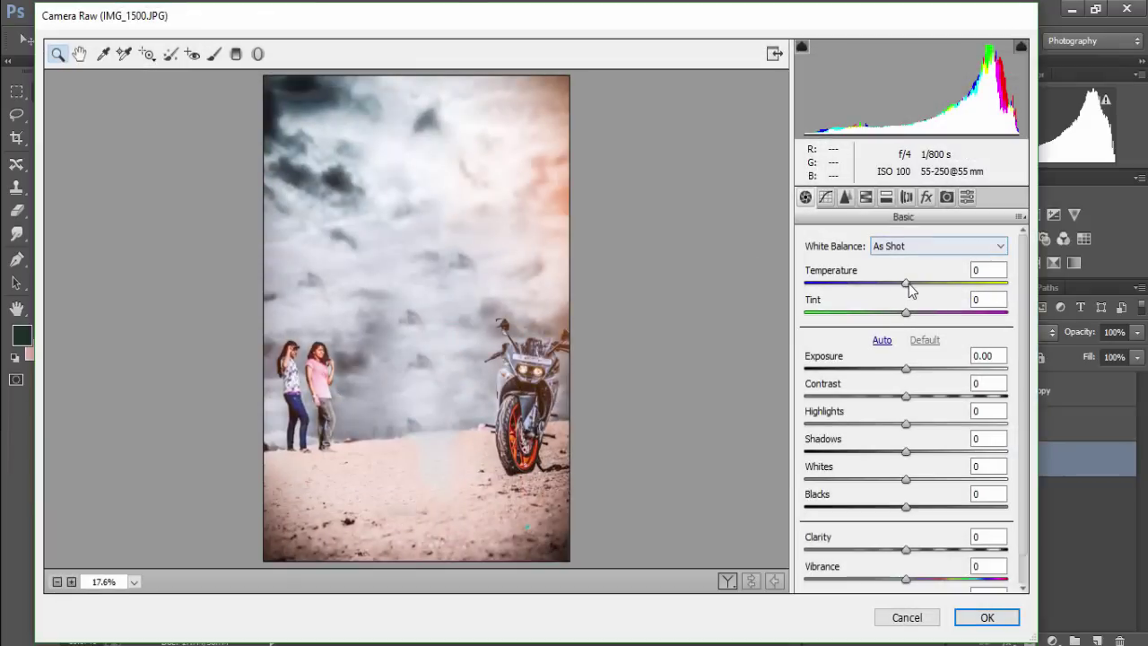
{"action": "left_click_drag", "start_coordinate": [908, 284], "coordinate": [913, 291]}
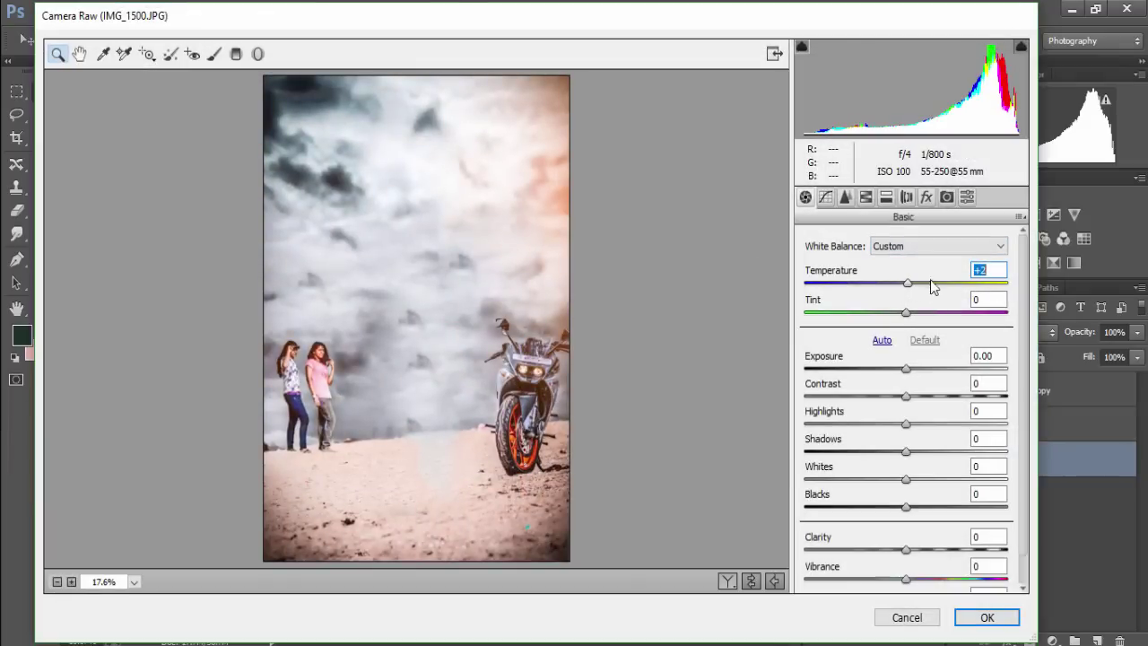
{"action": "type", "text": "0"}
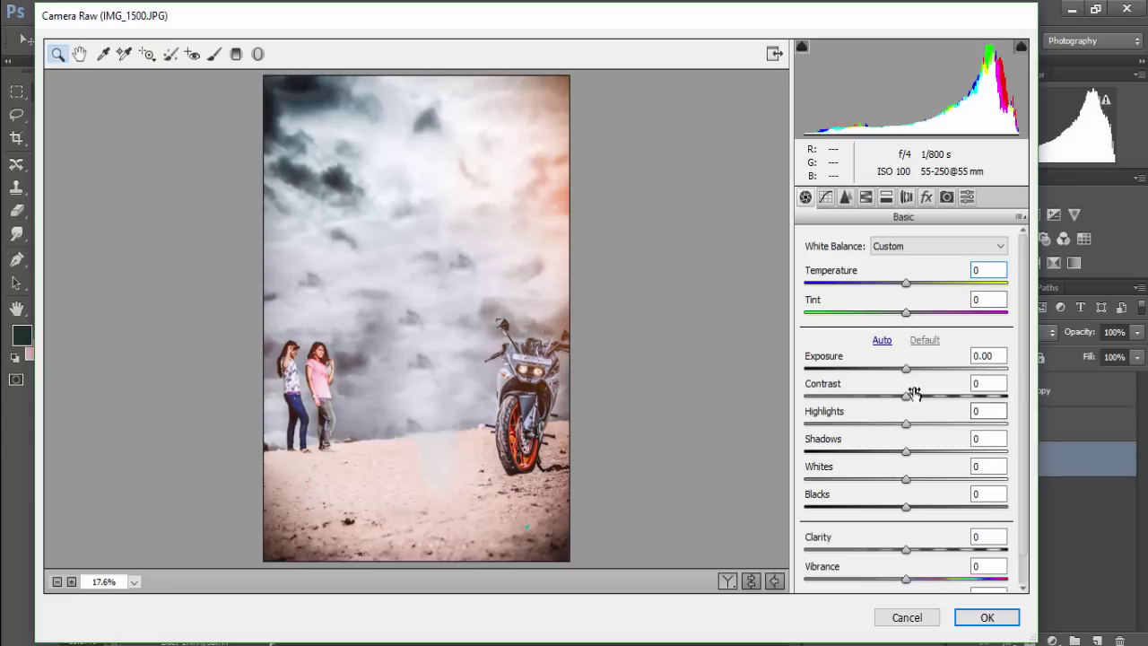
{"action": "mouse_move", "coordinate": [906, 507]}
{"action": "left_mouse_down"}
{"action": "mouse_move", "coordinate": [872, 479]}
{"action": "mouse_move", "coordinate": [877, 451]}
{"action": "mouse_move", "coordinate": [910, 446]}
{"action": "mouse_move", "coordinate": [893, 422]}
{"action": "mouse_move", "coordinate": [898, 395]}
{"action": "left_mouse_up"}
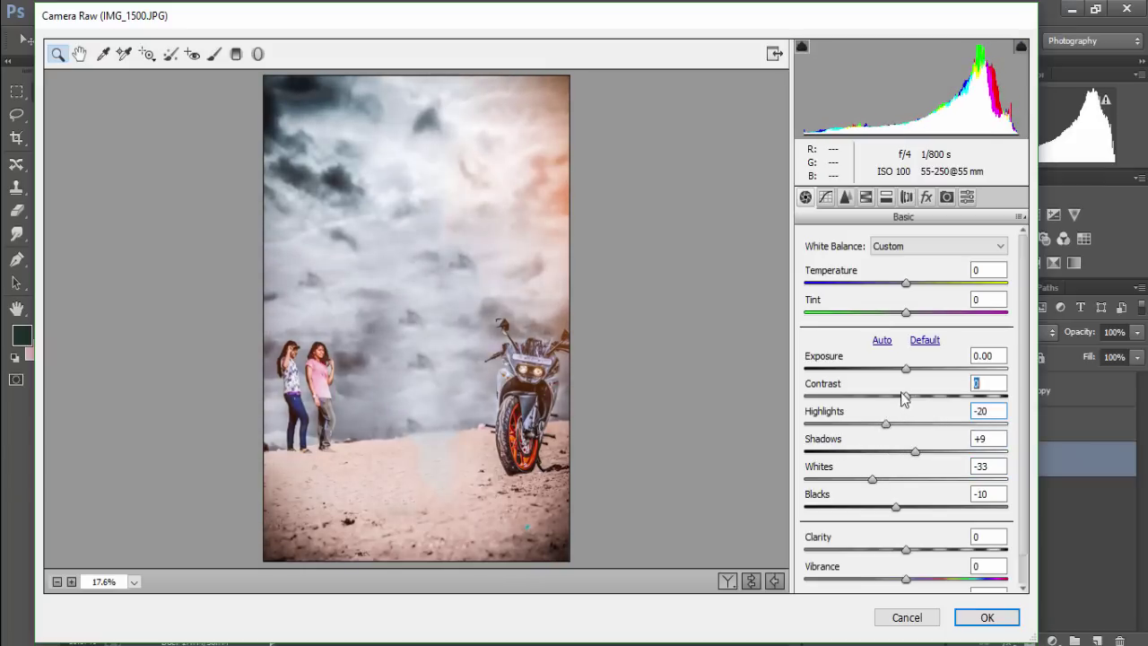
{"action": "left_click", "coordinate": [980, 619]}
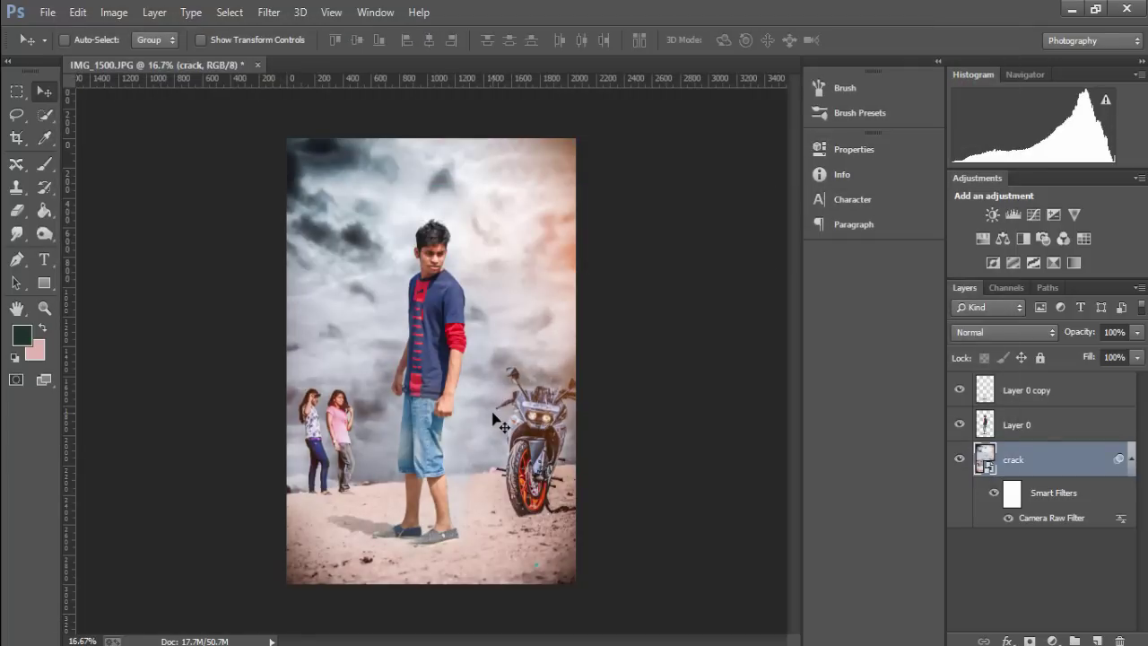
Set the Smudge tool to 18% strength on Layer 0, zoomed in on the man.
{"action": "left_click", "coordinate": [1061, 424]}
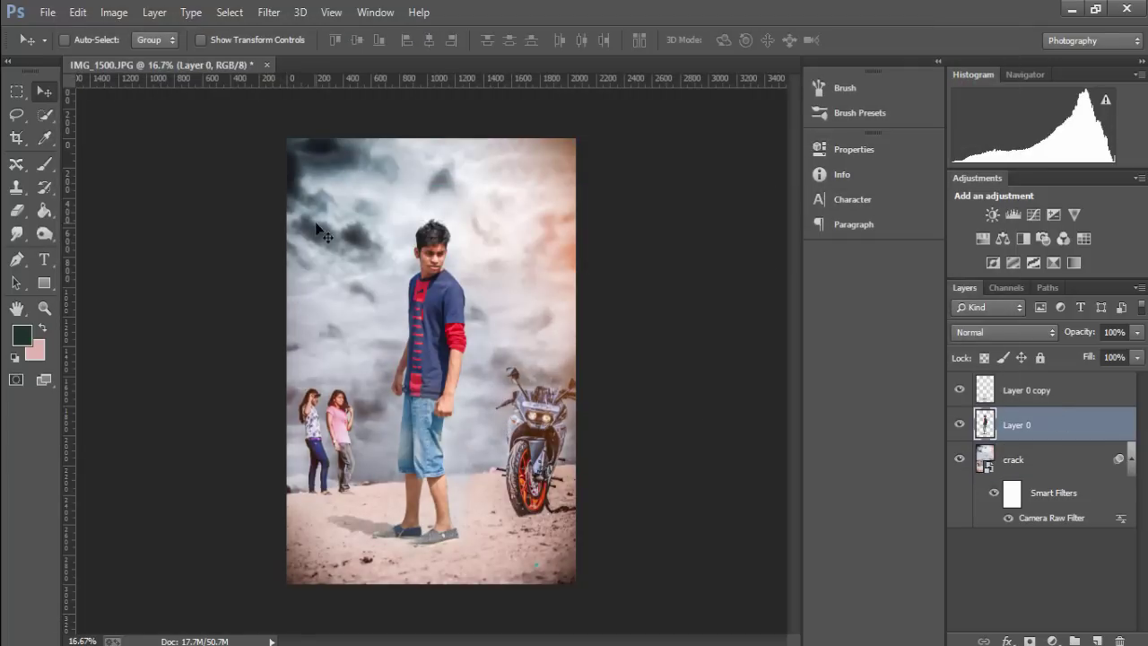
{"action": "key", "text": "ctrl+plus"}
{"action": "key", "text": "ctrl+plus"}
{"action": "key", "text": "ctrl+plus"}
{"action": "key", "text": "ctrl+plus"}
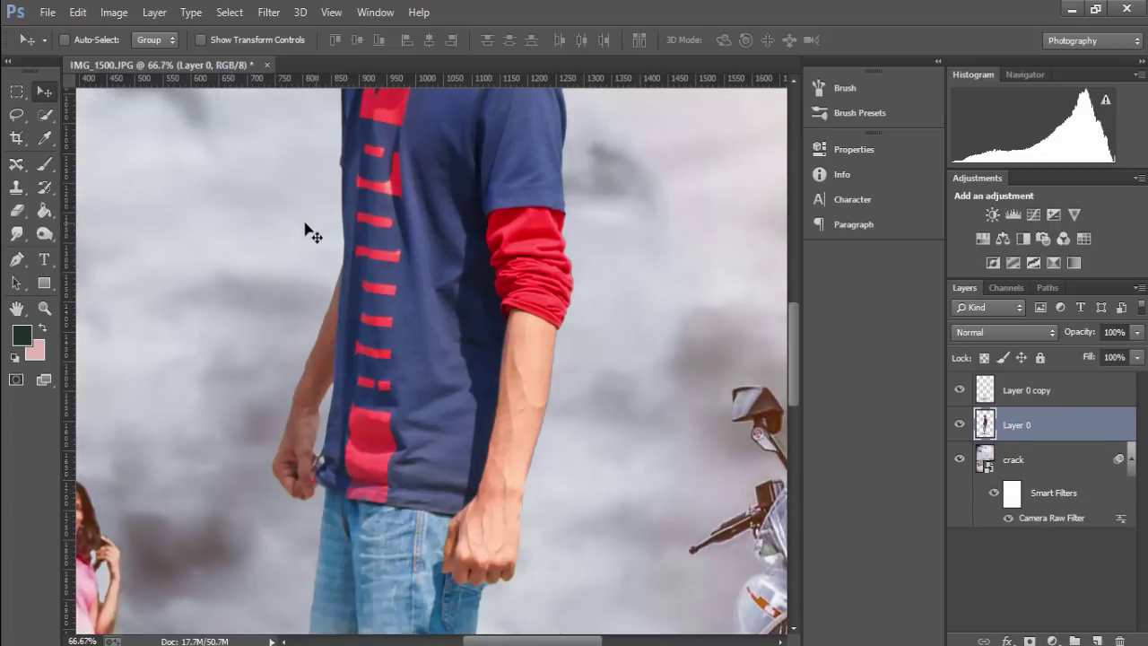
{"action": "scroll", "coordinate": [312, 233], "scroll_direction": "up", "scroll_amount": 5}
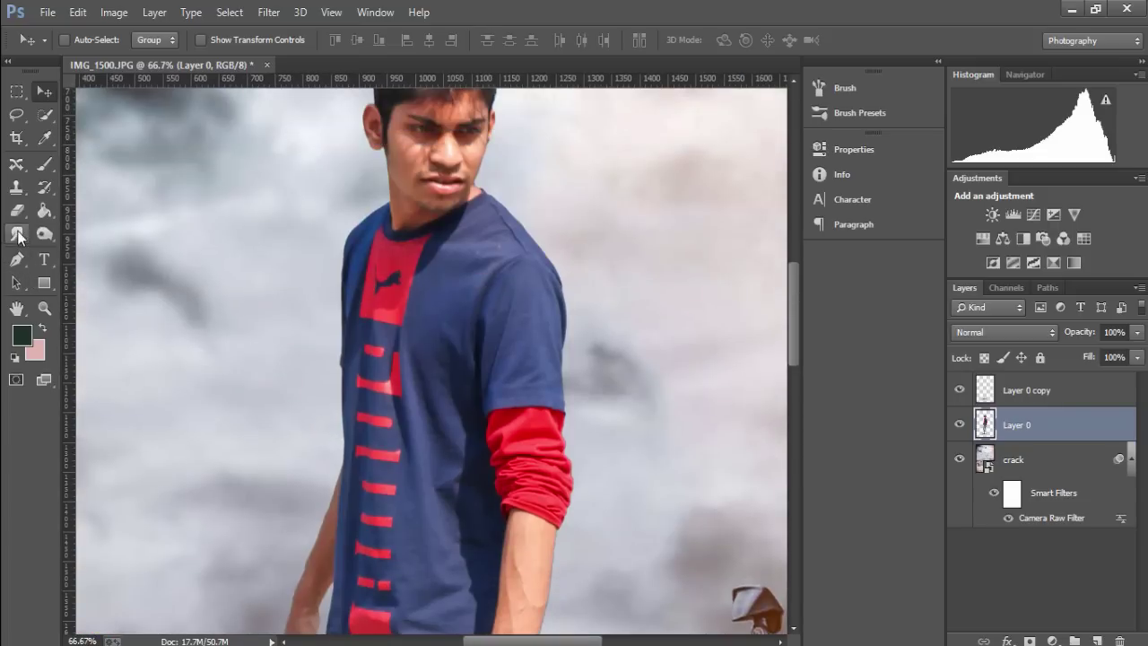
{"action": "left_click", "coordinate": [18, 234]}
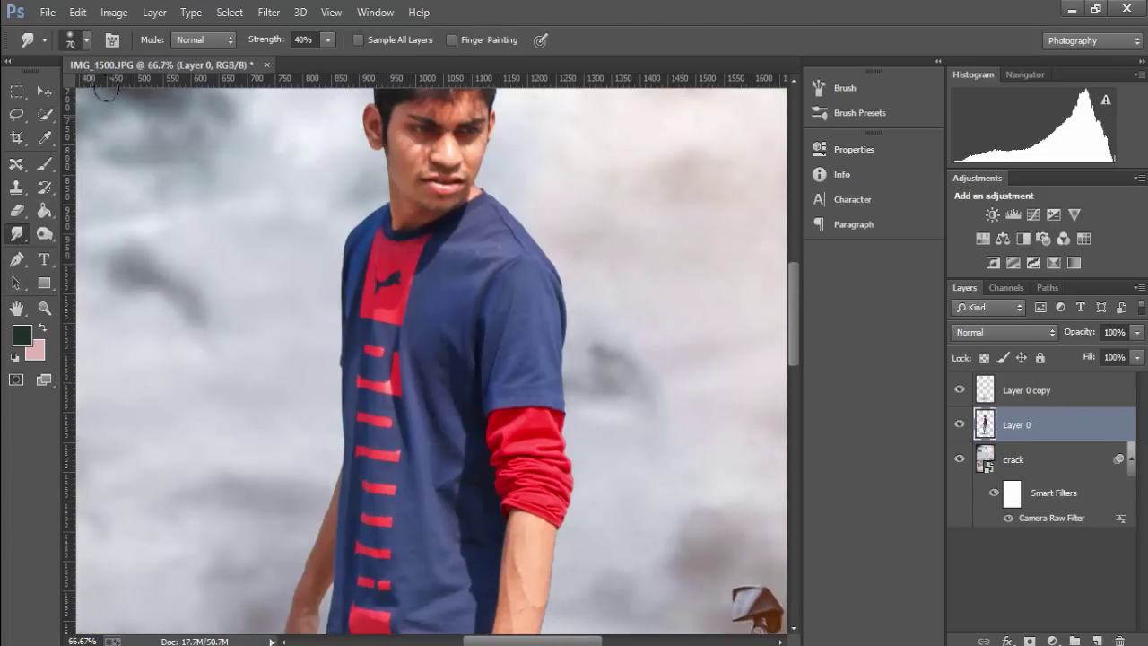
{"action": "left_click", "coordinate": [327, 39]}
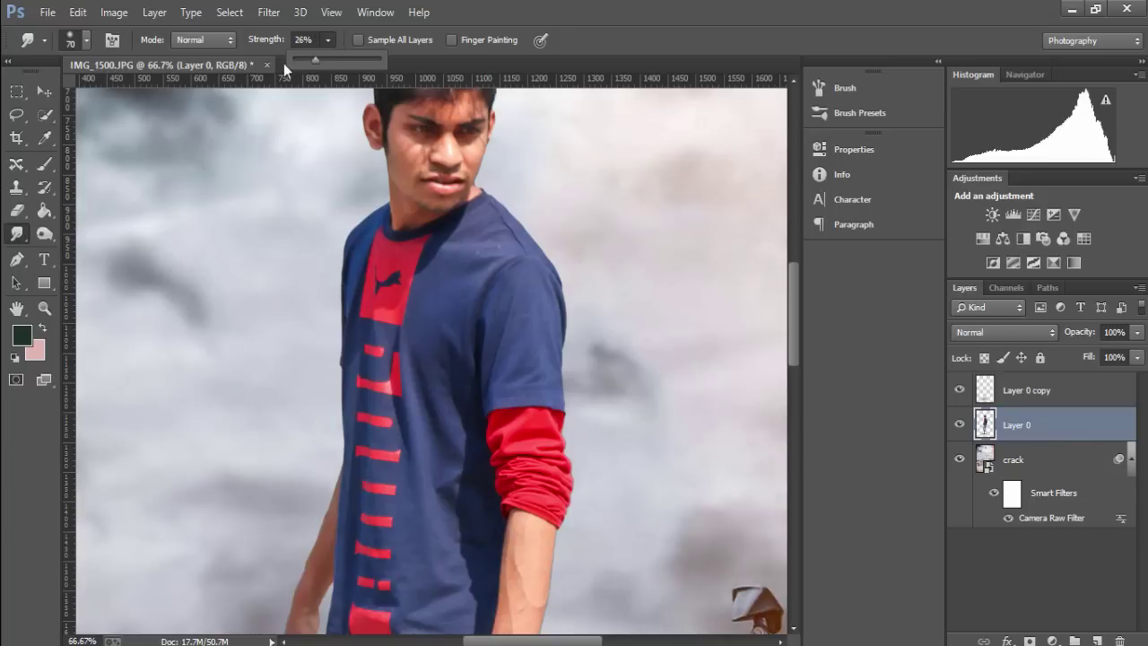
{"action": "scroll", "coordinate": [494, 332], "scroll_direction": "down", "scroll_amount": 2}
{"action": "scroll", "coordinate": [502, 368], "scroll_direction": "down", "scroll_amount": 2}
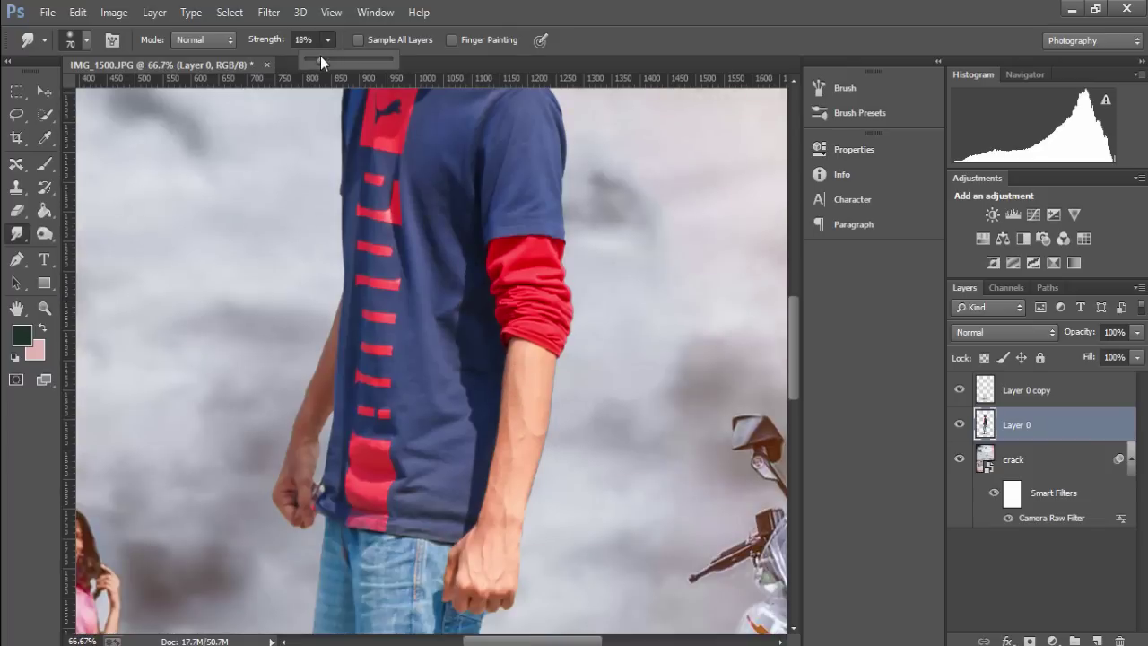
{"action": "key", "text": "1"}
{"action": "key", "text": "8"}
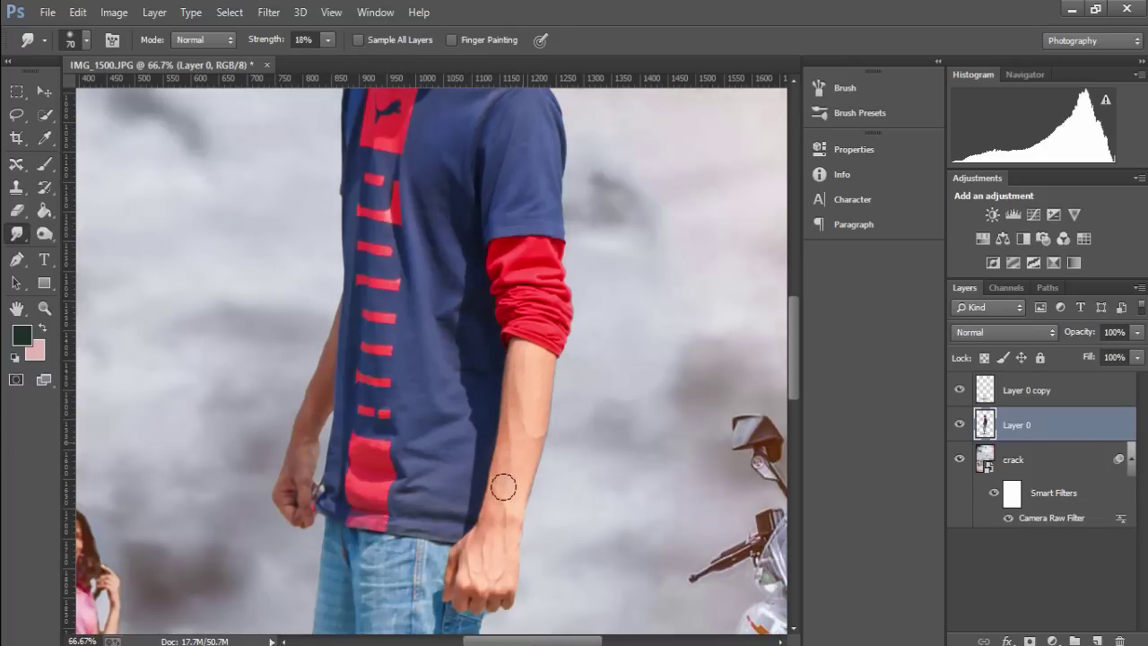
Smudge the arm edges into the clouds with a size-45 brush, then choose File > Place Embedded.
{"action": "scroll", "coordinate": [516, 385], "scroll_direction": "down", "scroll_amount": 2}
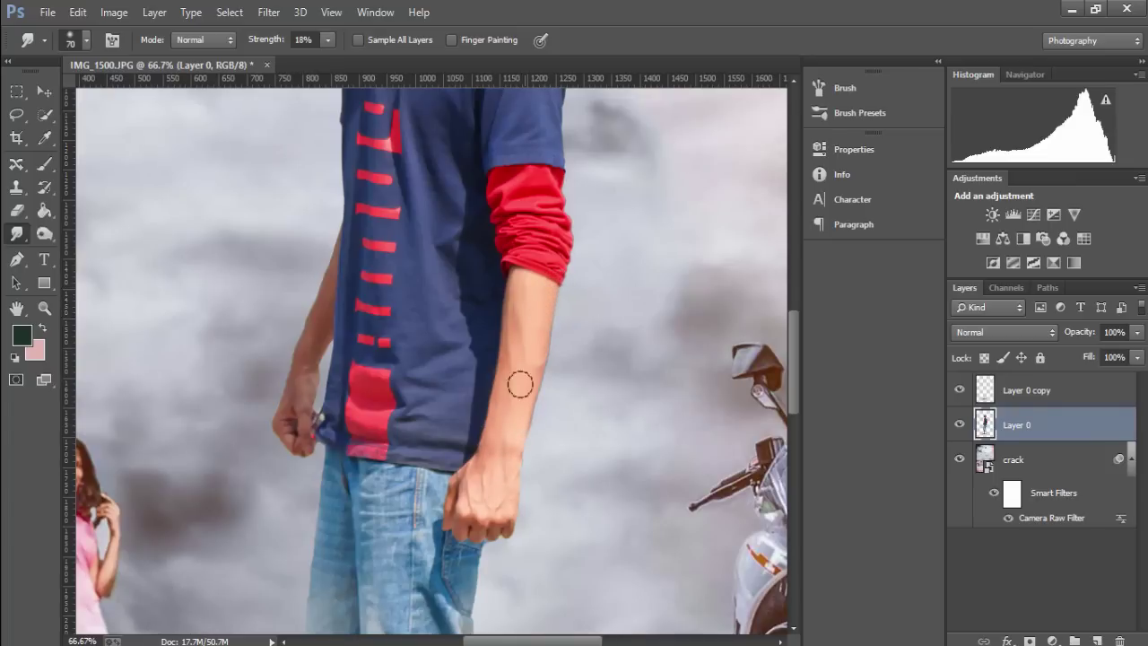
{"action": "scroll", "coordinate": [519, 383], "scroll_direction": "down", "scroll_amount": 1}
{"action": "scroll", "coordinate": [312, 348], "scroll_direction": "up", "scroll_amount": 1}
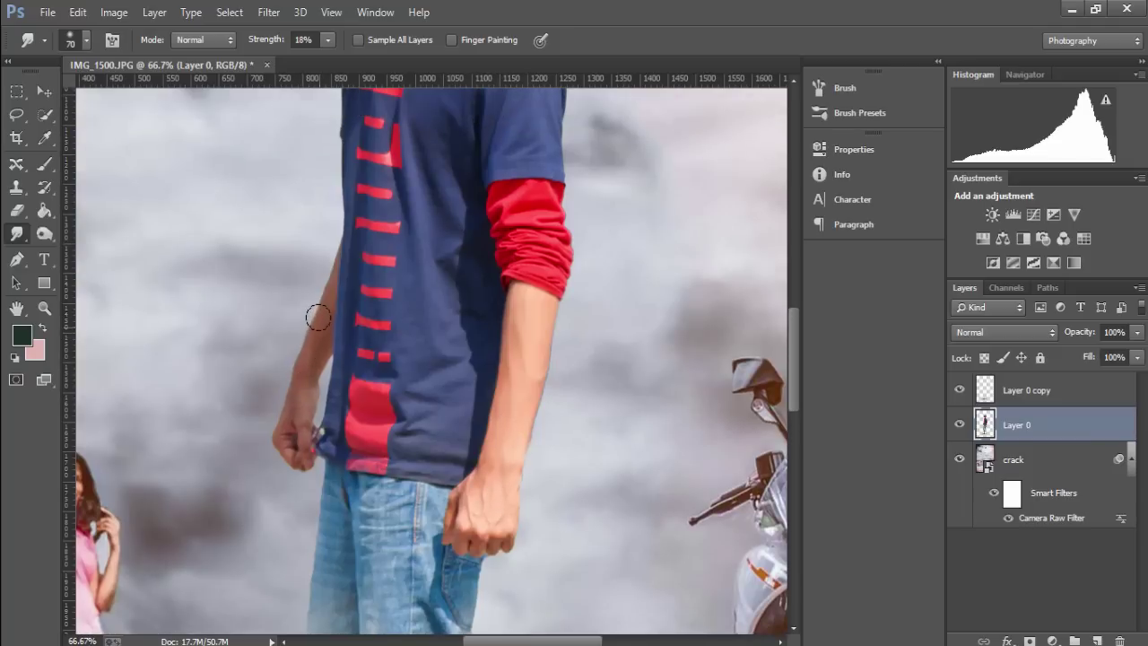
{"action": "scroll", "coordinate": [336, 274], "scroll_direction": "up", "scroll_amount": 3}
{"action": "scroll", "coordinate": [376, 224], "scroll_direction": "up", "scroll_amount": 5}
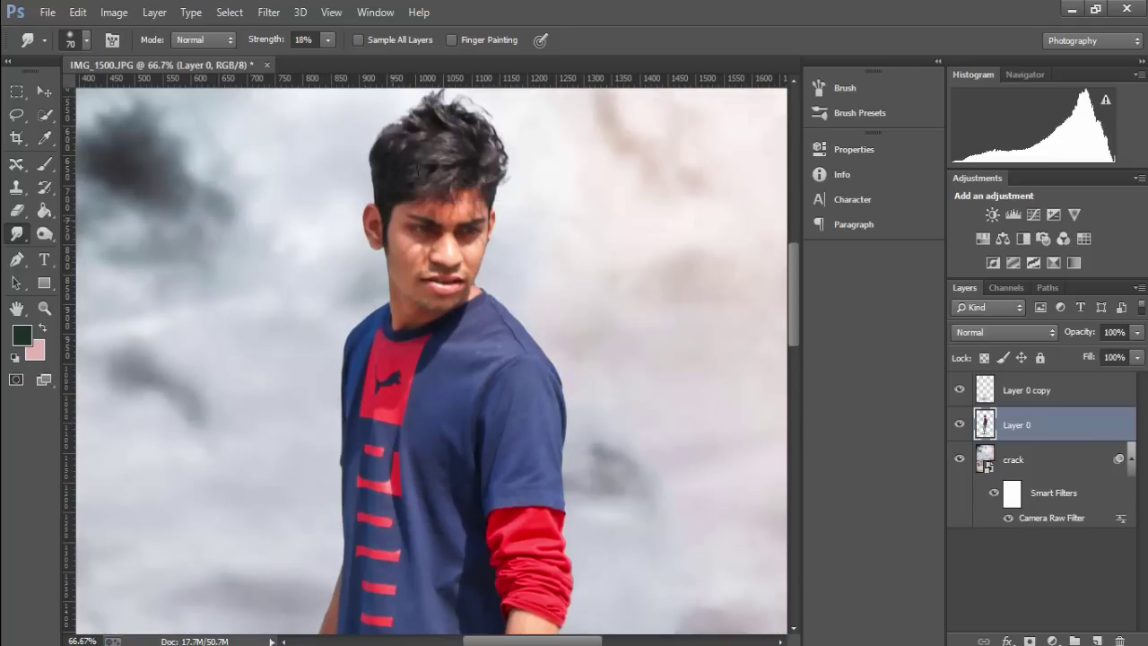
{"action": "key", "text": "bracketleft"}
{"action": "key", "text": "bracketleft"}
{"action": "key", "text": "bracketleft"}
{"action": "scroll", "coordinate": [399, 301], "scroll_direction": "down", "scroll_amount": 1}
{"action": "scroll", "coordinate": [399, 303], "scroll_direction": "down", "scroll_amount": 1}
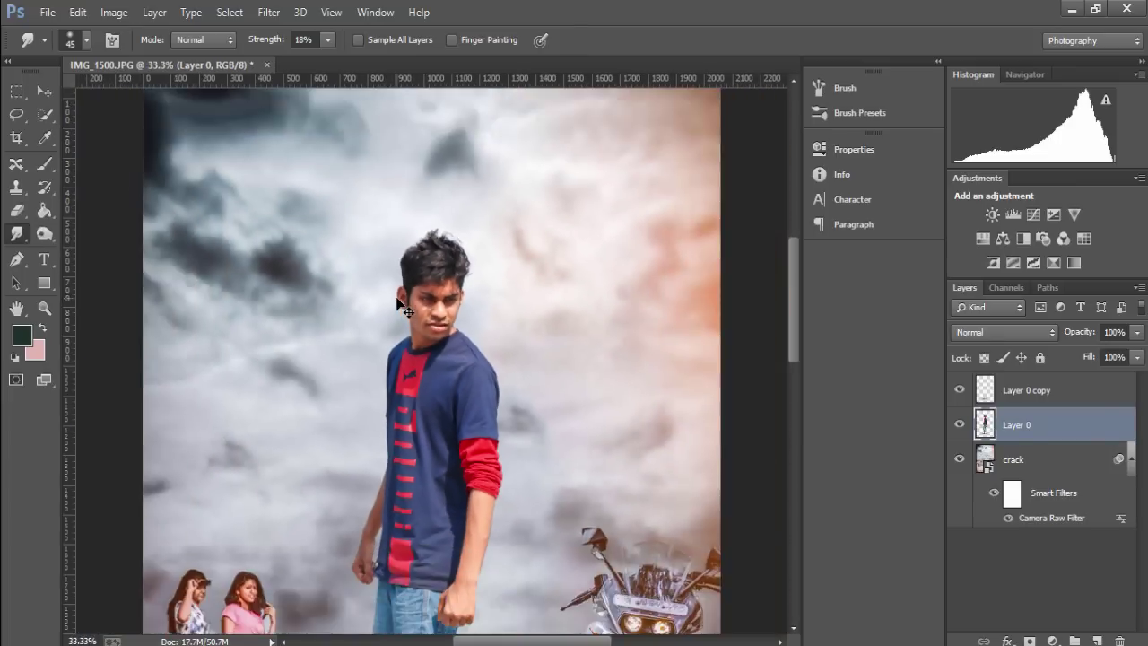
{"action": "scroll", "coordinate": [399, 302], "scroll_direction": "down", "scroll_amount": 1}
{"action": "scroll", "coordinate": [400, 305], "scroll_direction": "down", "scroll_amount": 1}
{"action": "scroll", "coordinate": [401, 306], "scroll_direction": "up", "scroll_amount": 1}
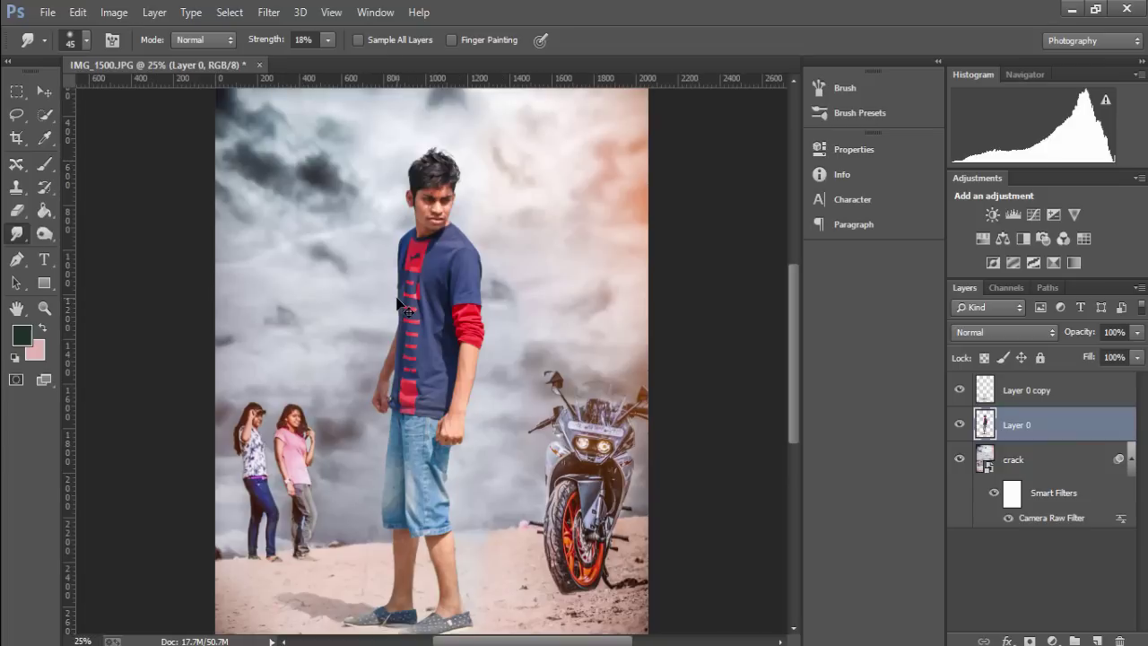
{"action": "left_click", "coordinate": [48, 12]}
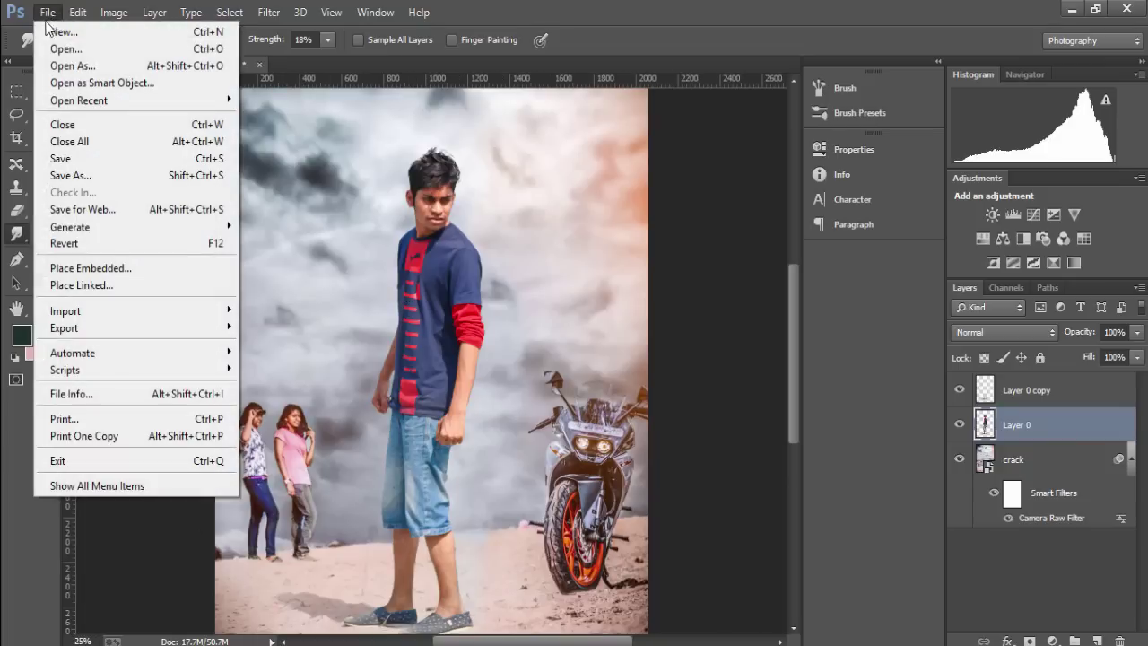
{"action": "left_click", "coordinate": [173, 266]}
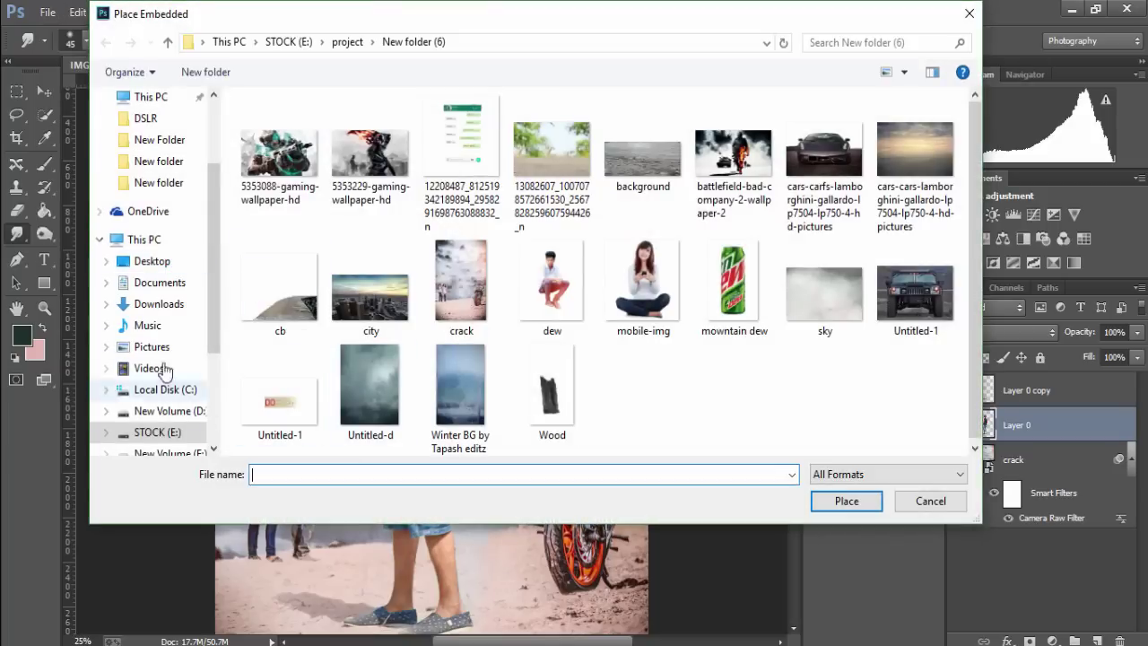
Place the hand-holding-camera photo from the Desktop and commit it.
{"action": "left_click", "coordinate": [157, 265]}
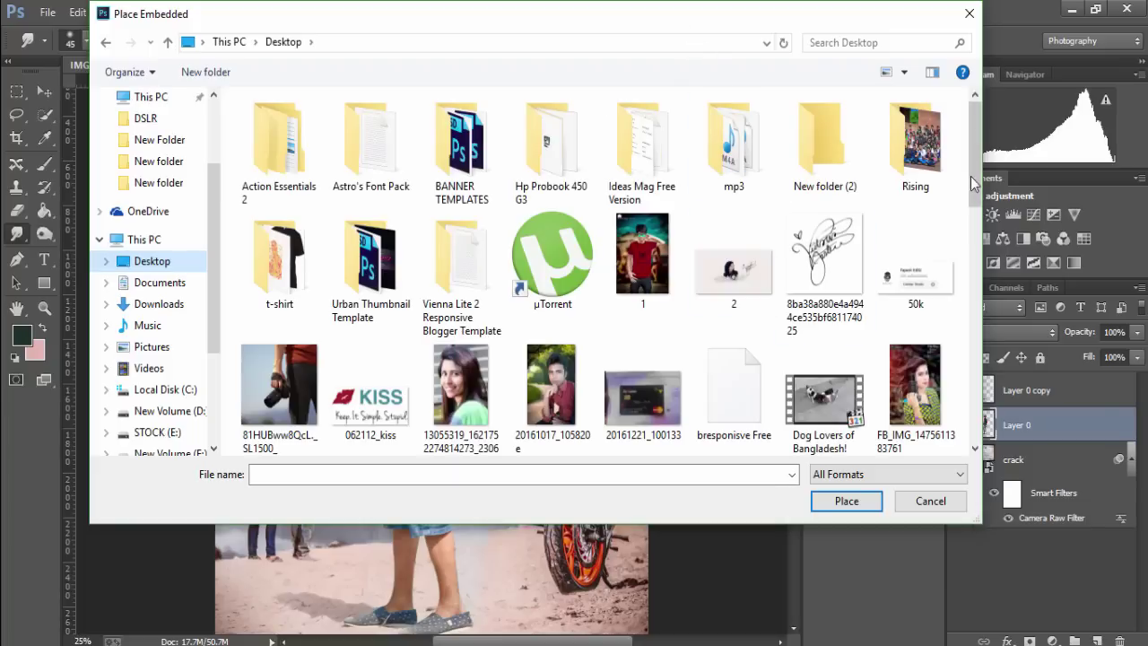
{"action": "scroll", "coordinate": [974, 181], "scroll_direction": "down", "scroll_amount": 1}
{"action": "left_click", "coordinate": [279, 358]}
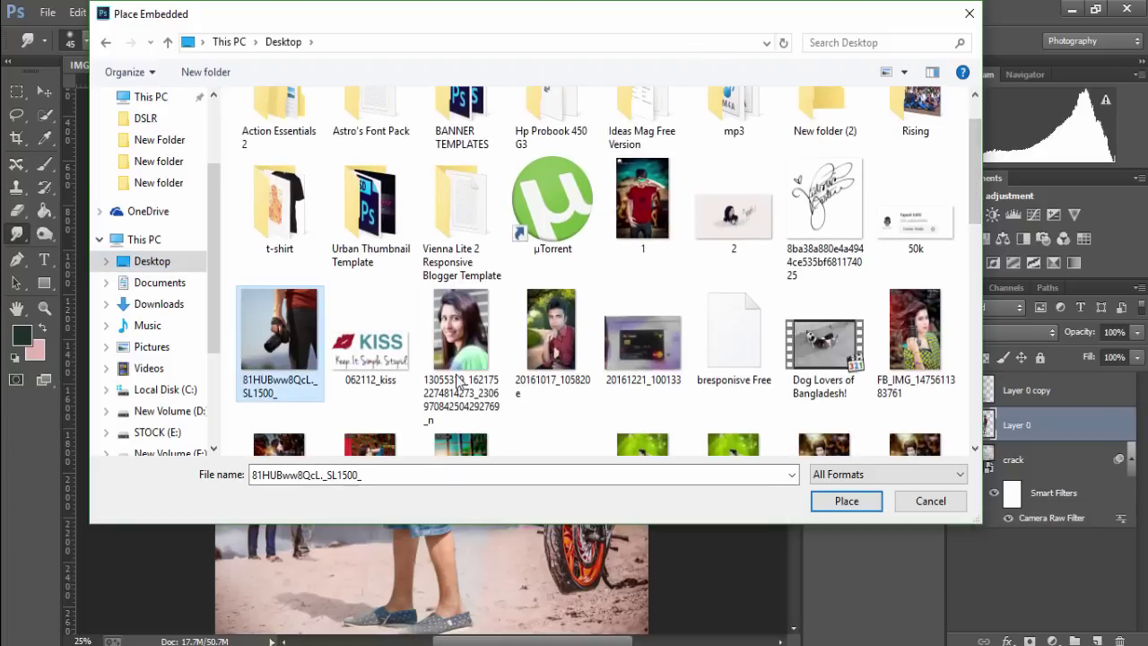
{"action": "left_click", "coordinate": [846, 501]}
{"action": "right_click", "coordinate": [419, 305]}
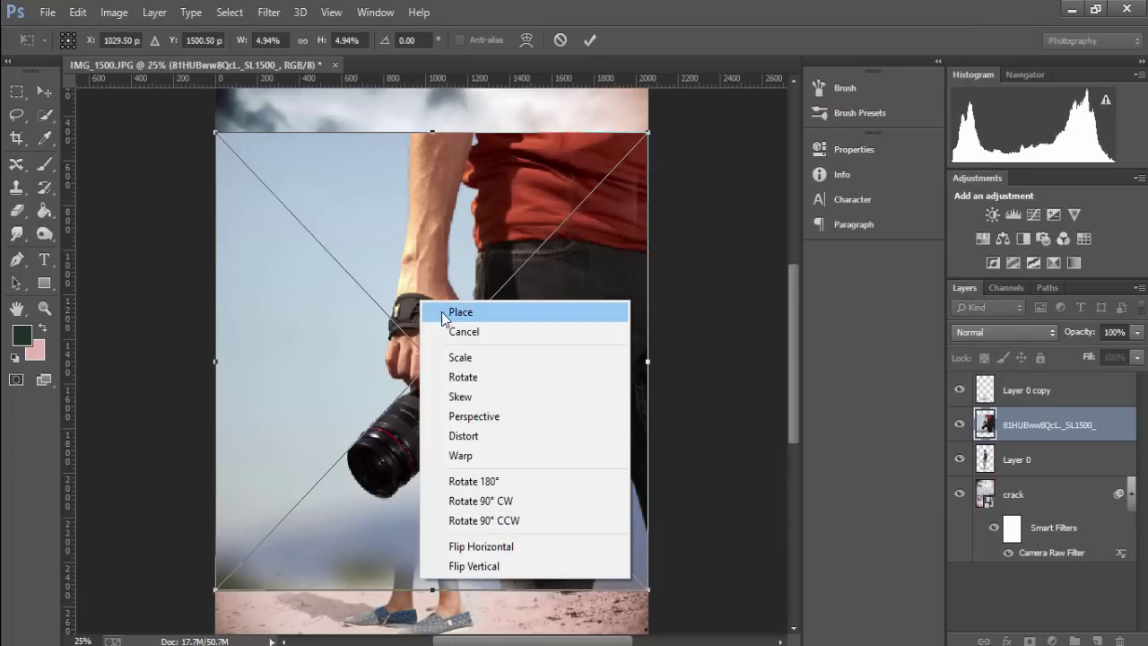
{"action": "left_click", "coordinate": [440, 311]}
Quick-select the hand and camera, copy them to a new layer, and hide the photo.
{"action": "left_click", "coordinate": [44, 114]}
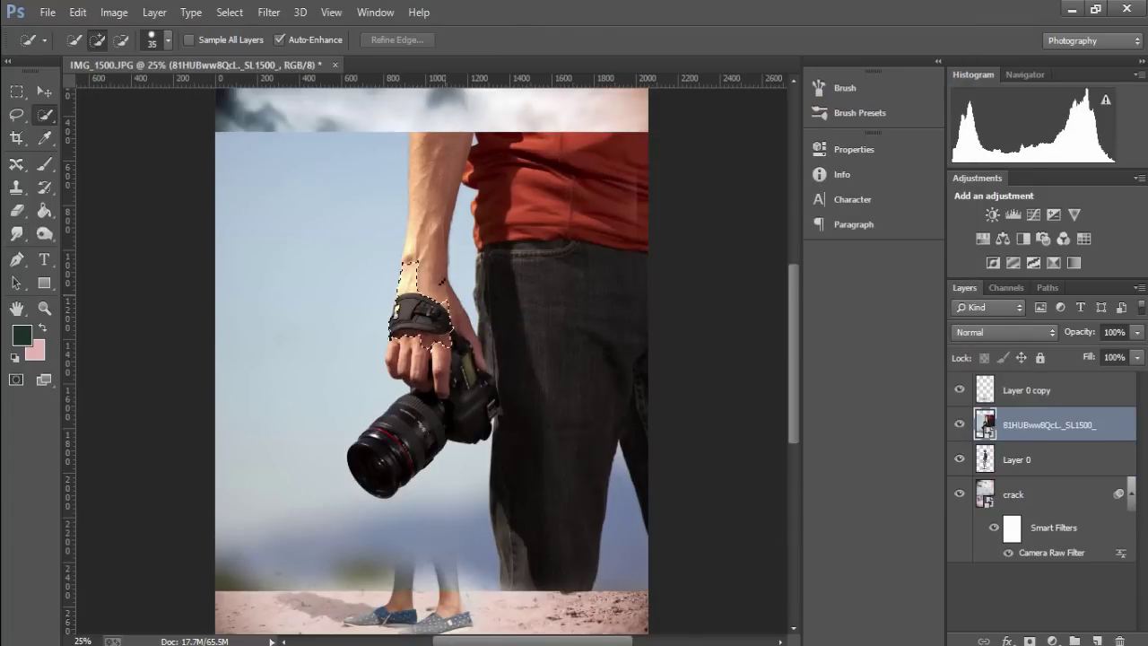
{"action": "mouse_move", "coordinate": [444, 279]}
{"action": "left_mouse_down"}
{"action": "mouse_move", "coordinate": [448, 350]}
{"action": "mouse_move", "coordinate": [399, 422]}
{"action": "left_mouse_up"}
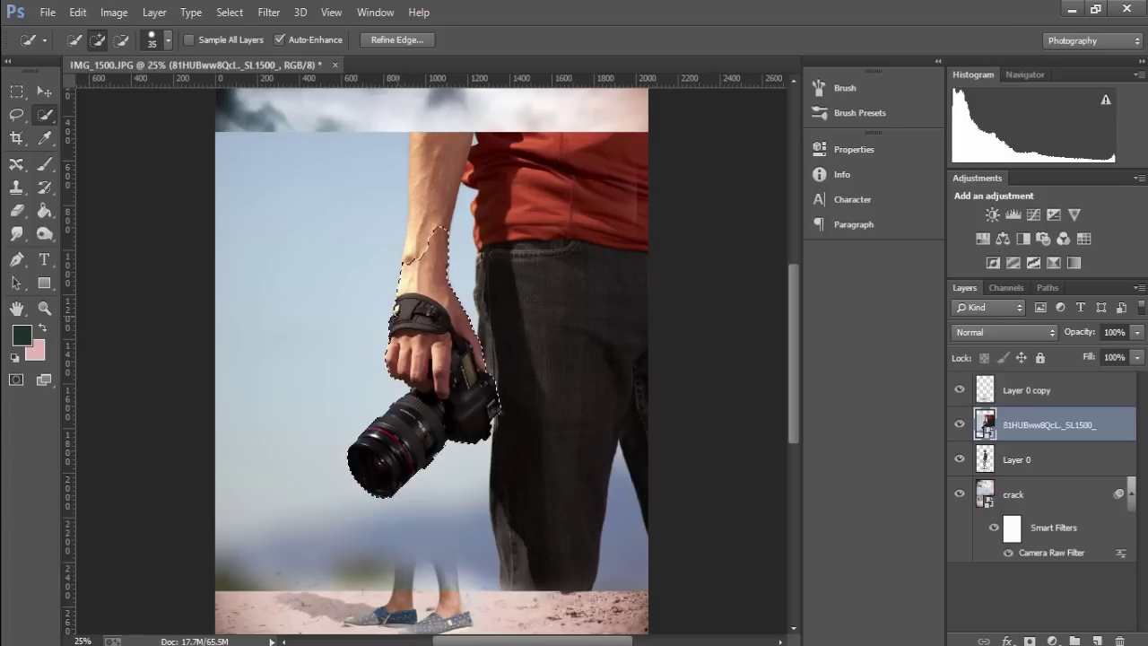
{"action": "right_click", "coordinate": [416, 312]}
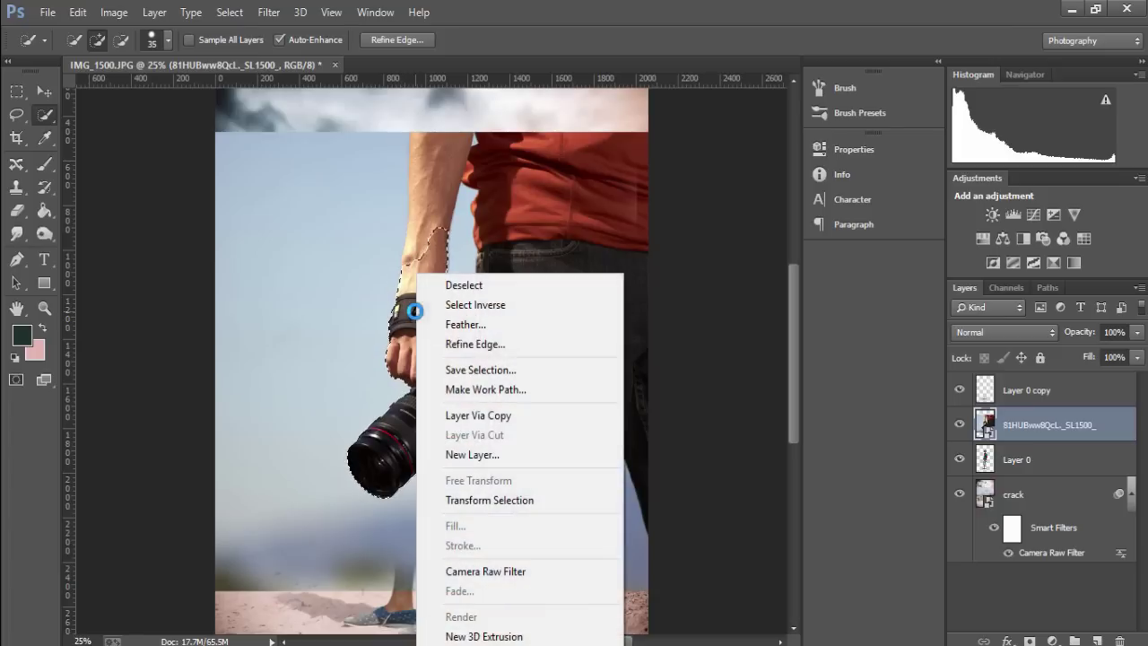
{"action": "left_click", "coordinate": [471, 417]}
{"action": "left_click", "coordinate": [959, 459]}
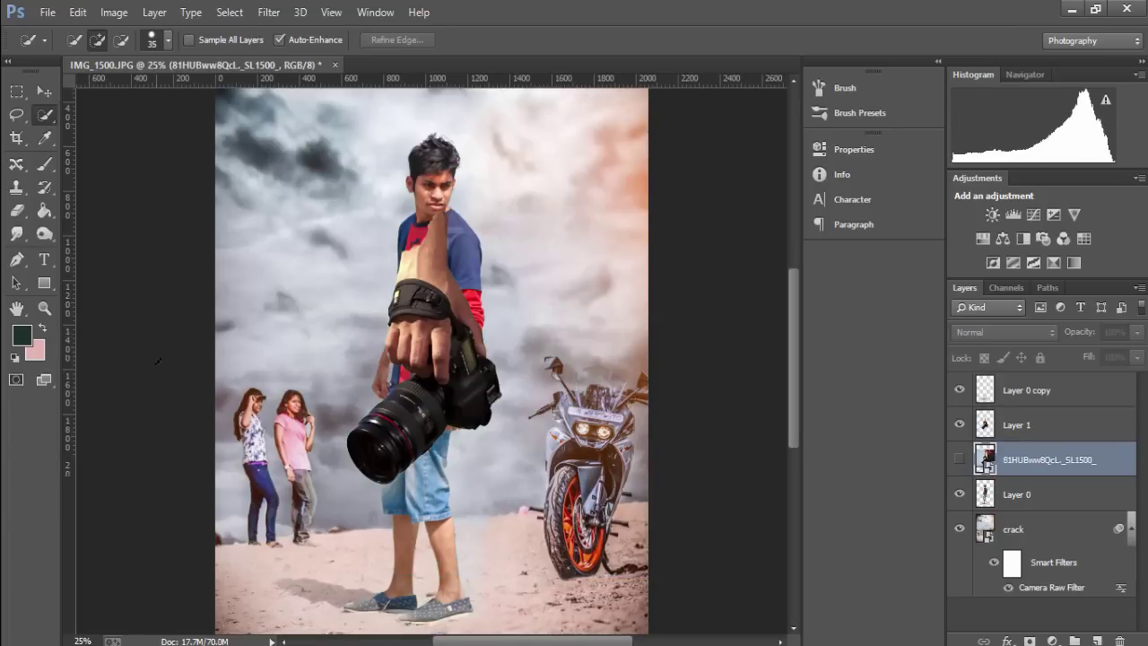
{"action": "scroll", "coordinate": [157, 360], "scroll_direction": "down", "scroll_amount": 1}
Flip the hand-and-camera Layer 1 horizontally and move it down beside the man.
{"action": "key", "text": "v"}
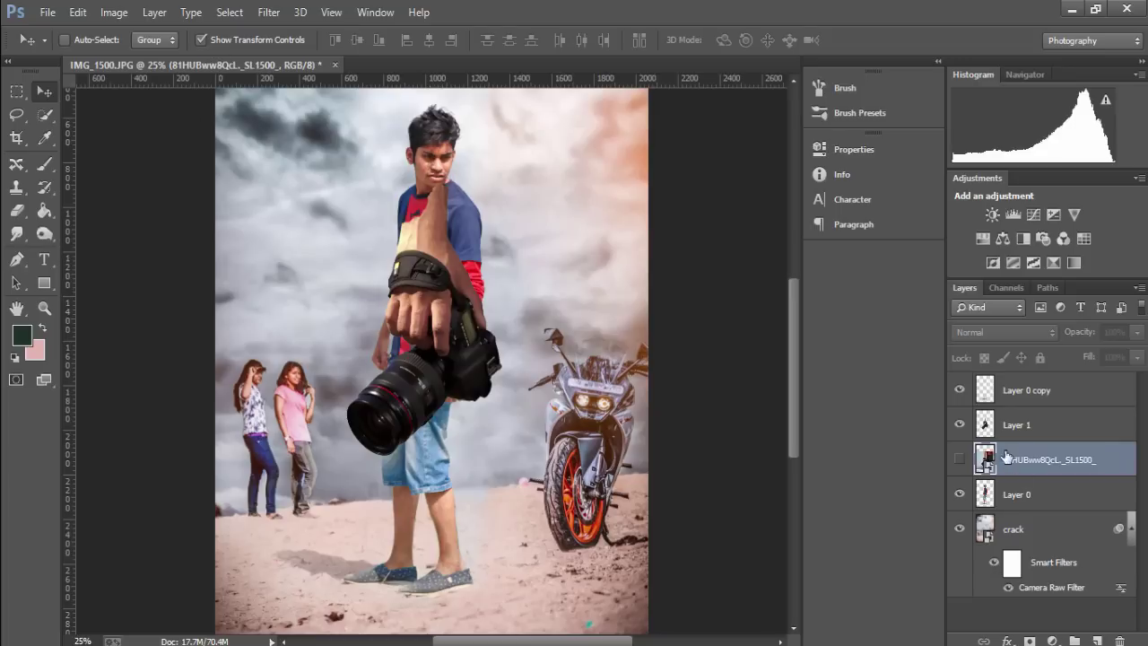
{"action": "left_click", "coordinate": [1028, 425]}
{"action": "key", "text": "ctrl+t"}
{"action": "right_click", "coordinate": [475, 221]}
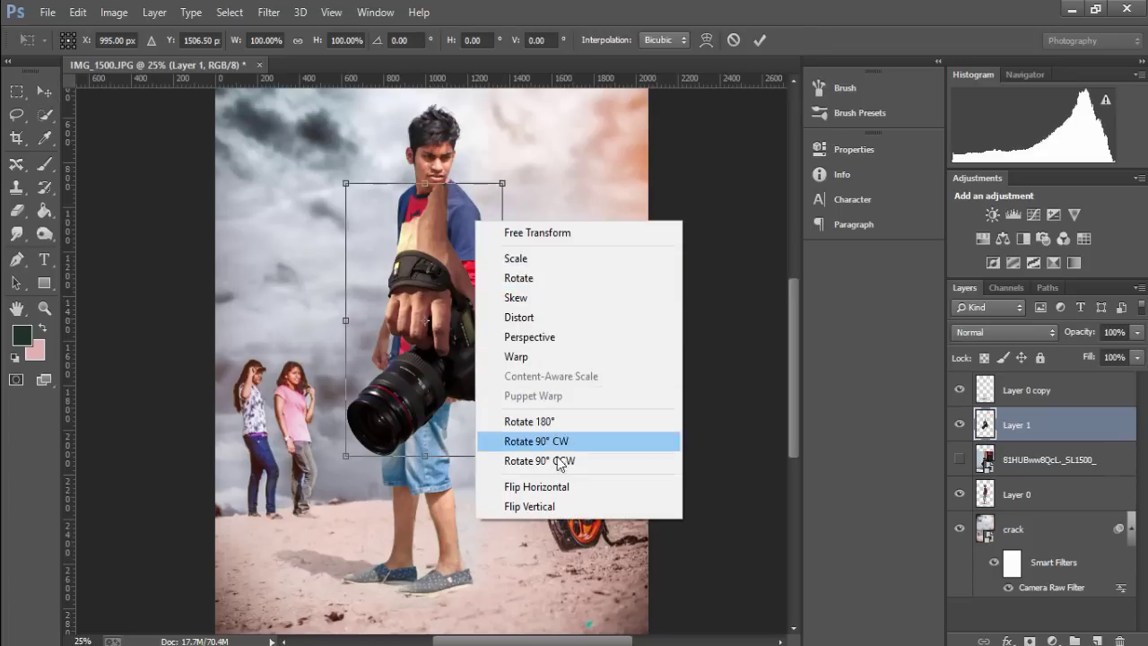
{"action": "left_click", "coordinate": [562, 487]}
{"action": "mouse_move", "coordinate": [472, 326]}
{"action": "left_mouse_down"}
{"action": "mouse_move", "coordinate": [507, 462]}
{"action": "mouse_move", "coordinate": [511, 453]}
{"action": "left_mouse_up"}
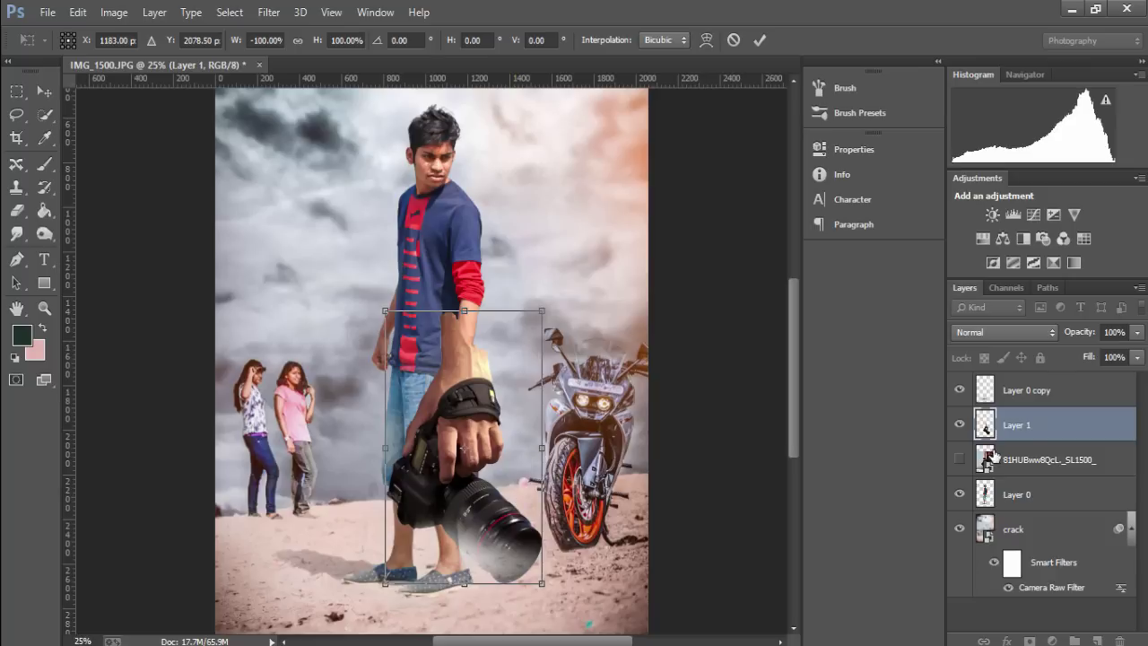
{"action": "right_click", "coordinate": [495, 314]}
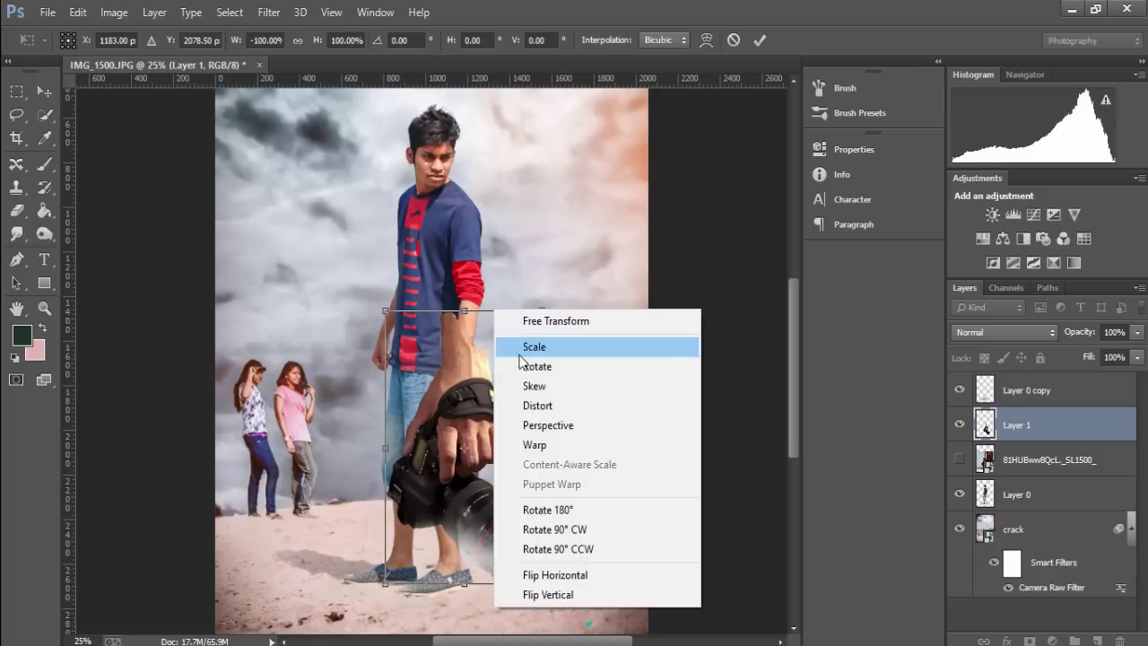
{"action": "left_click", "coordinate": [526, 345]}
{"action": "right_click", "coordinate": [467, 365]}
{"action": "left_click", "coordinate": [748, 30]}
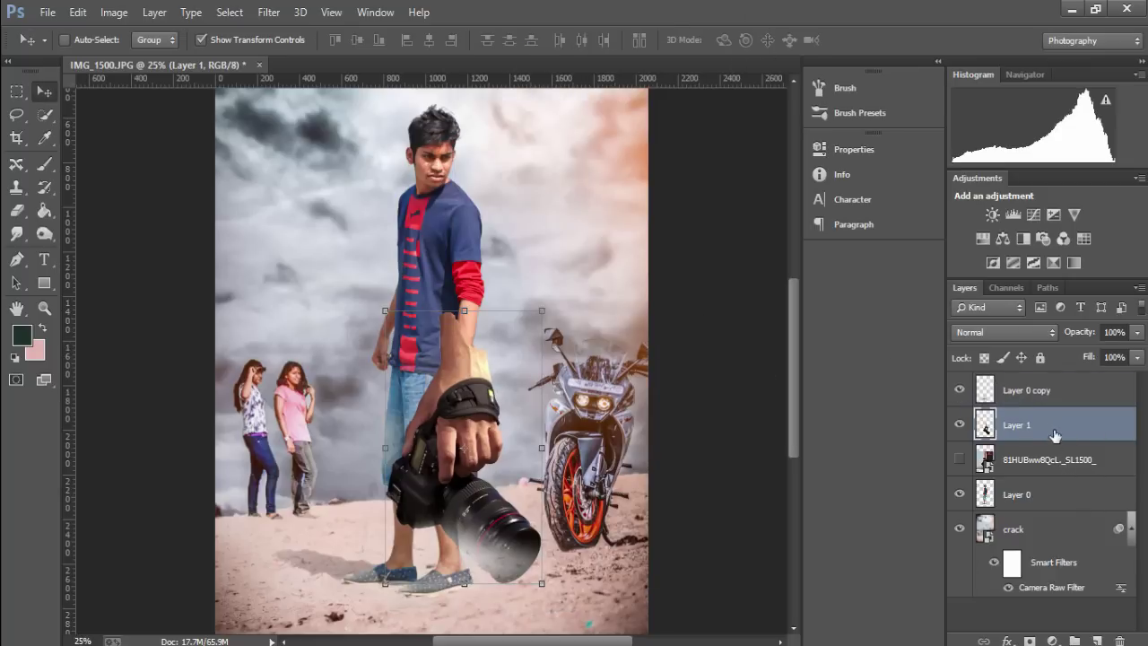
Move Layer 1 above Layer 0 copy, shrink it, and set its opacity to 65%.
{"action": "left_click_drag", "start_coordinate": [1054, 435], "coordinate": [1035, 384]}
{"action": "key", "text": "ctrl+t"}
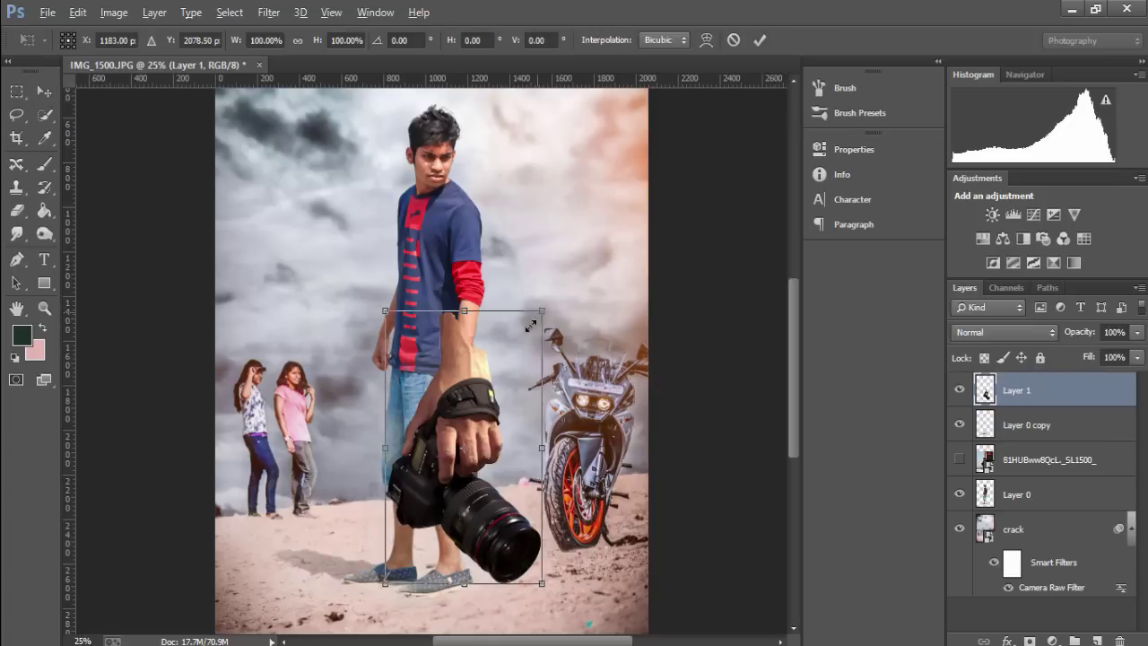
{"action": "mouse_move", "coordinate": [530, 326]}
{"action": "left_mouse_down"}
{"action": "mouse_move", "coordinate": [497, 392]}
{"action": "mouse_move", "coordinate": [465, 377]}
{"action": "mouse_move", "coordinate": [473, 355]}
{"action": "mouse_move", "coordinate": [464, 368]}
{"action": "left_mouse_up"}
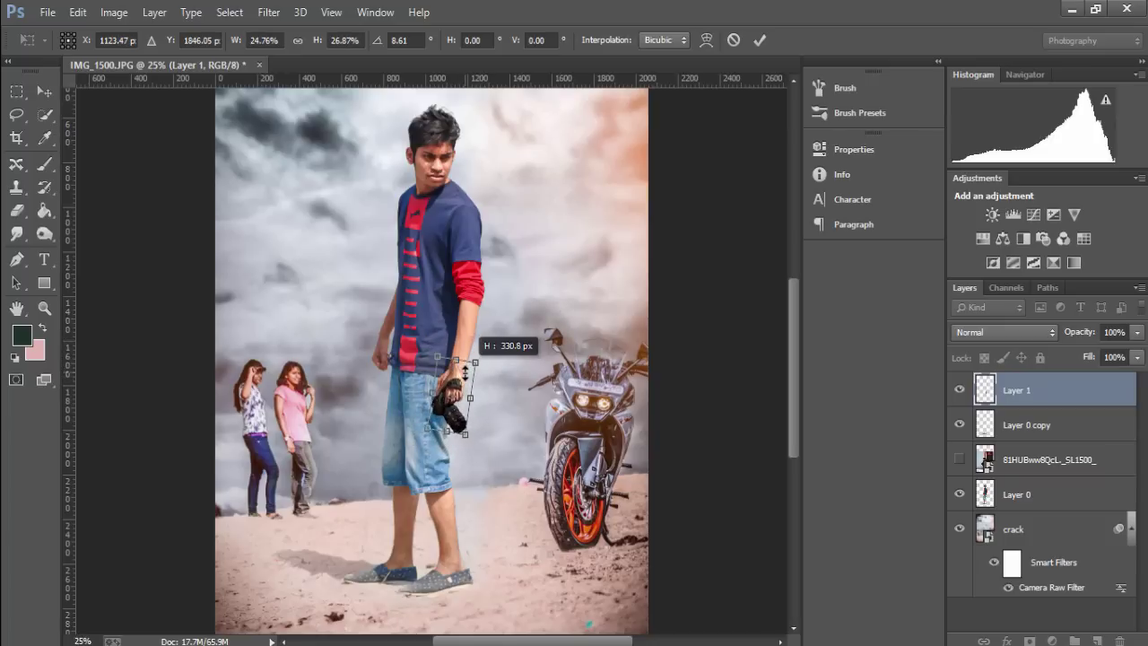
{"action": "left_click_drag", "start_coordinate": [465, 370], "coordinate": [461, 372]}
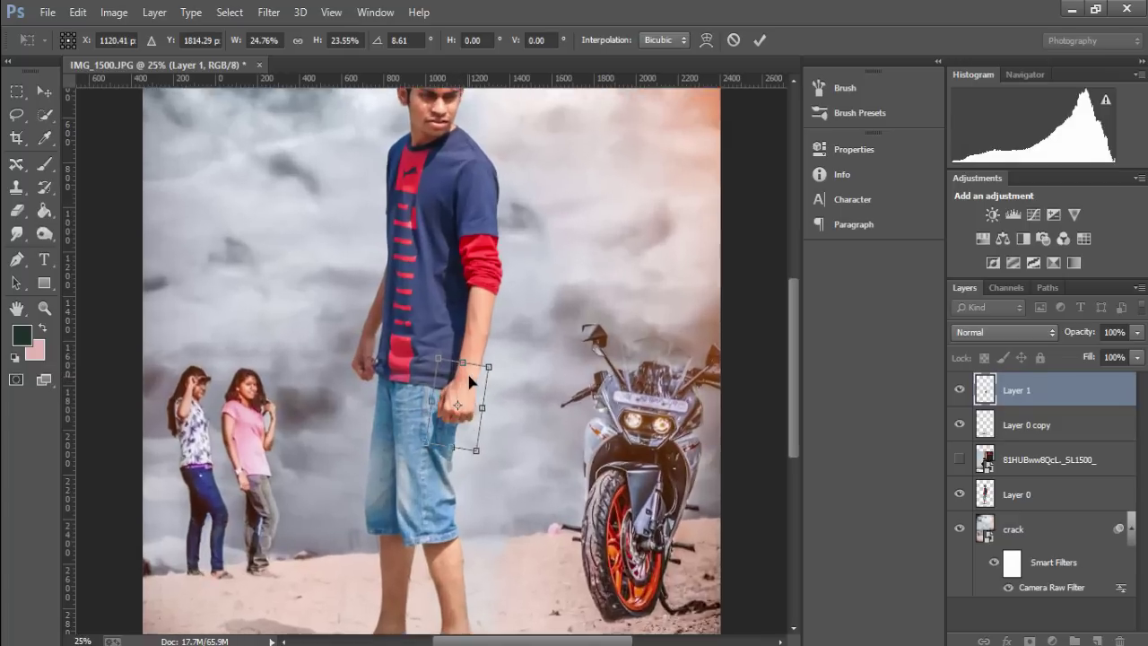
{"action": "scroll", "coordinate": [470, 381], "scroll_direction": "up", "scroll_amount": 3}
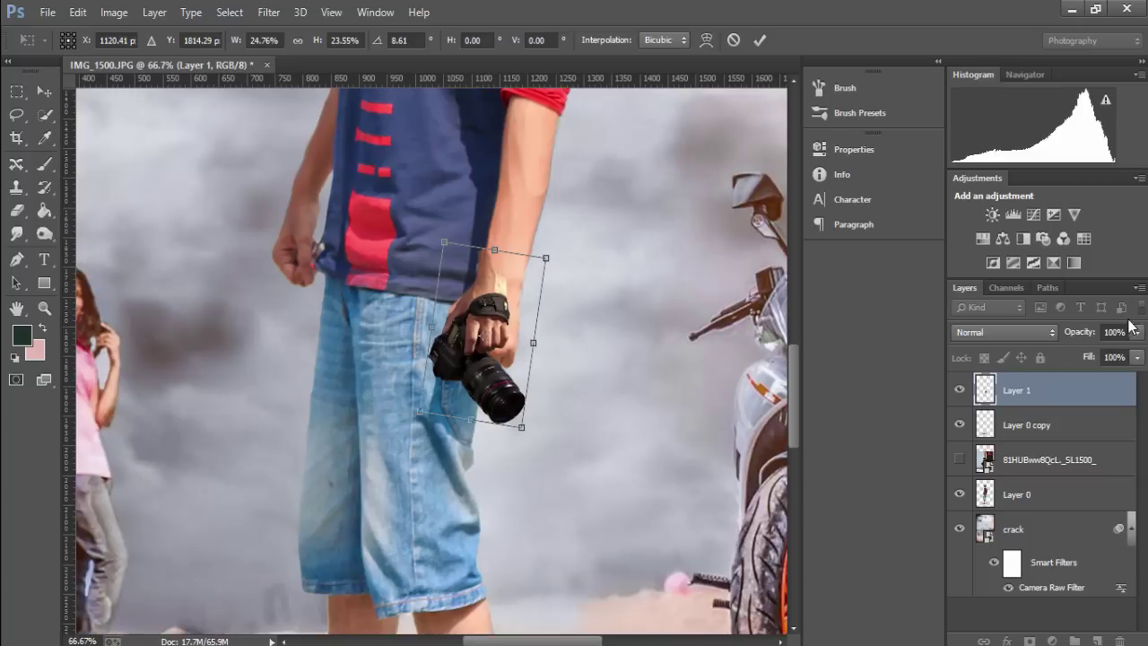
{"action": "left_click", "coordinate": [1136, 332]}
{"action": "left_click_drag", "start_coordinate": [1135, 353], "coordinate": [1107, 352]}
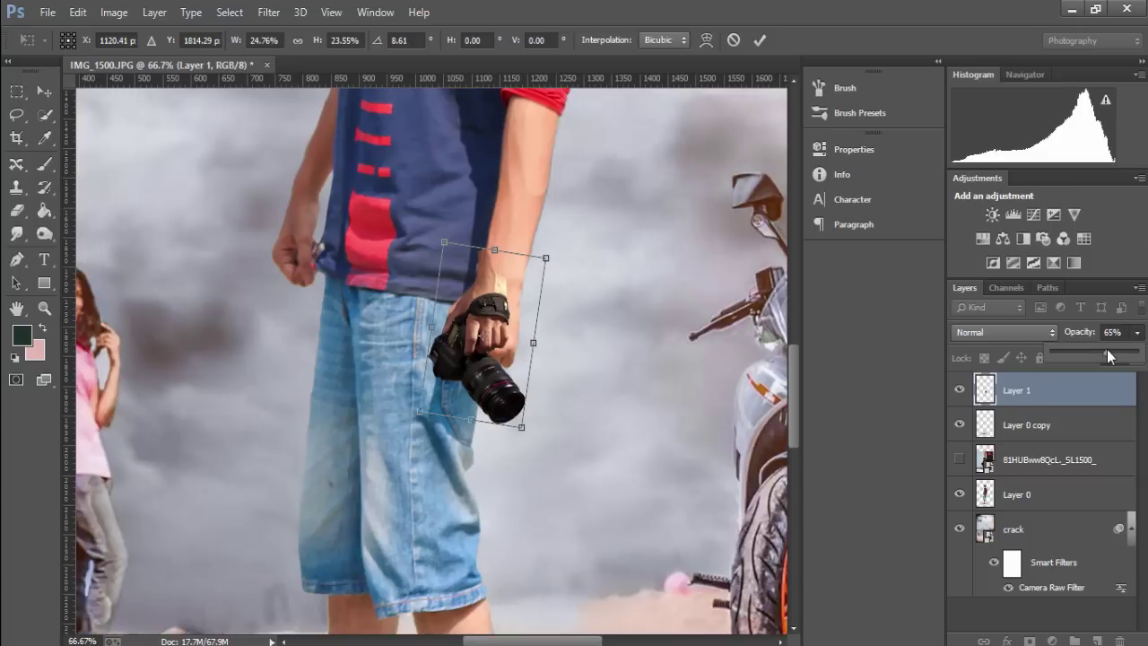
Scale the hand to about 26% and tilt it 9° onto the man's hand.
{"action": "left_click_drag", "start_coordinate": [546, 258], "coordinate": [561, 257]}
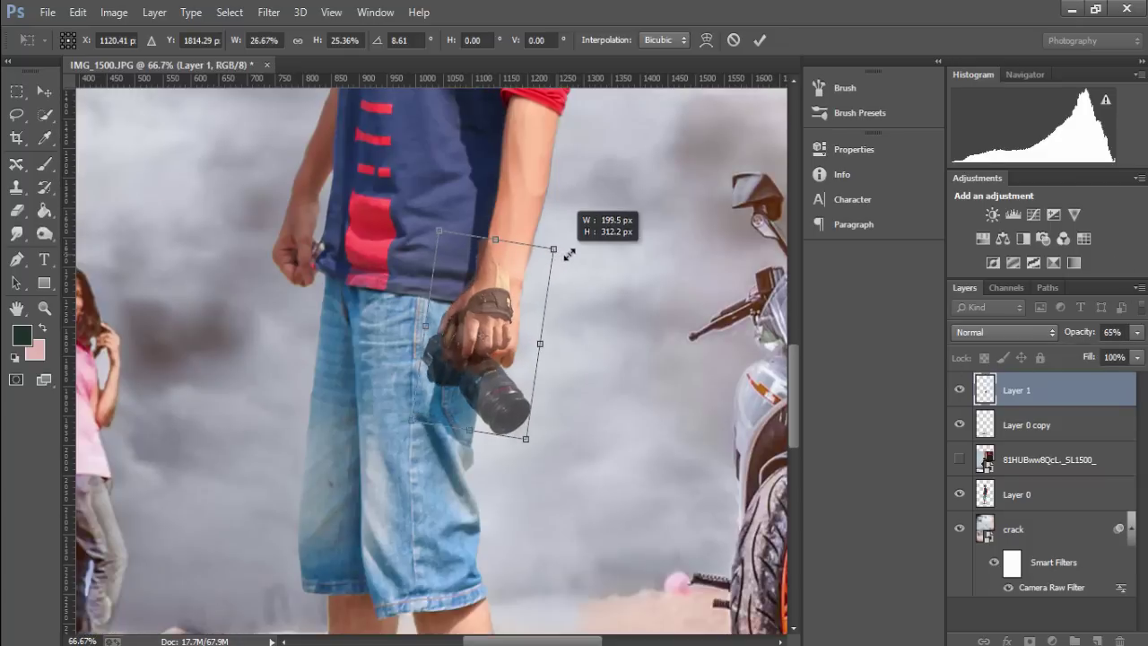
{"action": "mouse_move", "coordinate": [509, 283]}
{"action": "left_mouse_down"}
{"action": "mouse_move", "coordinate": [512, 294]}
{"action": "mouse_move", "coordinate": [510, 282]}
{"action": "left_mouse_up"}
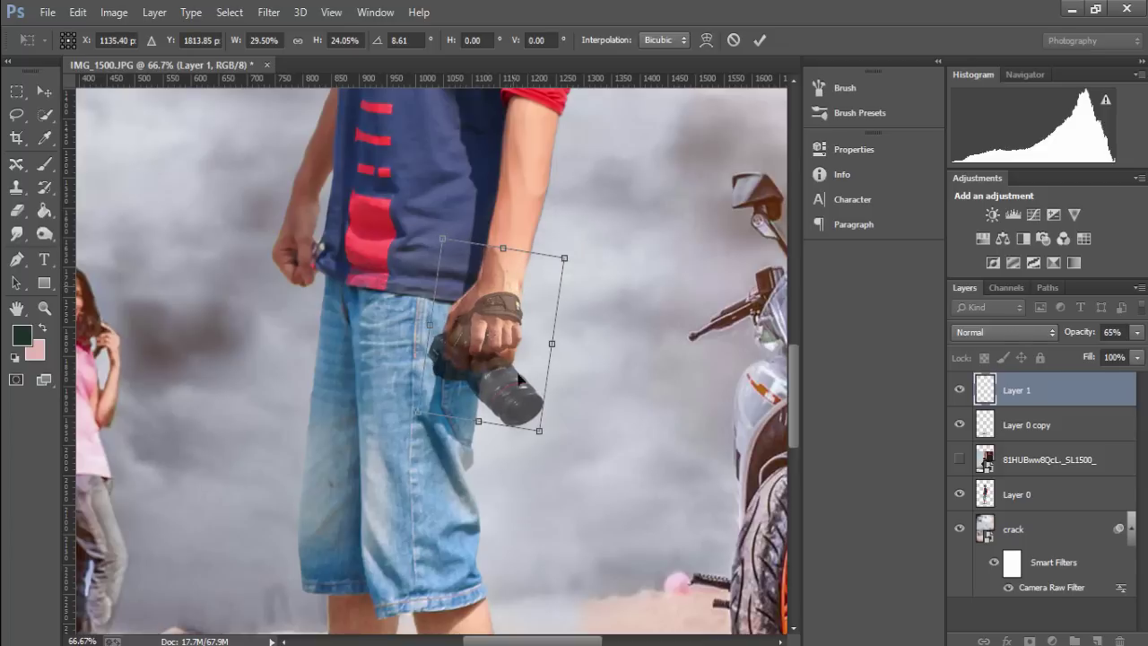
{"action": "left_click_drag", "start_coordinate": [539, 431], "coordinate": [523, 431]}
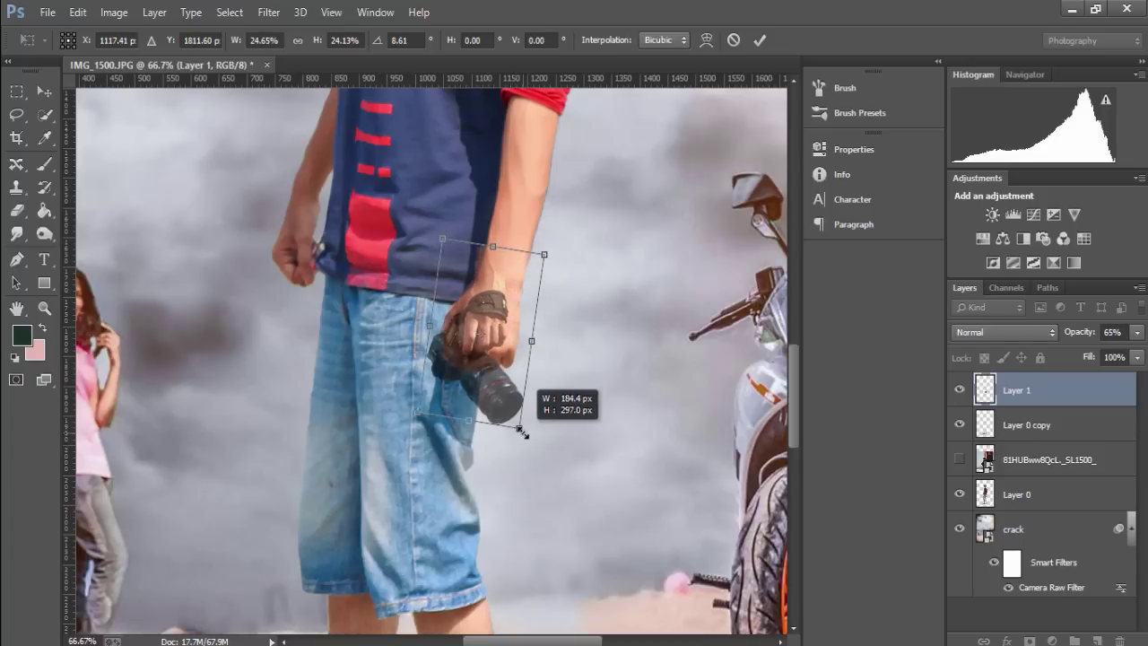
{"action": "left_click_drag", "start_coordinate": [513, 355], "coordinate": [524, 359]}
{"action": "left_click_drag", "start_coordinate": [551, 257], "coordinate": [563, 260]}
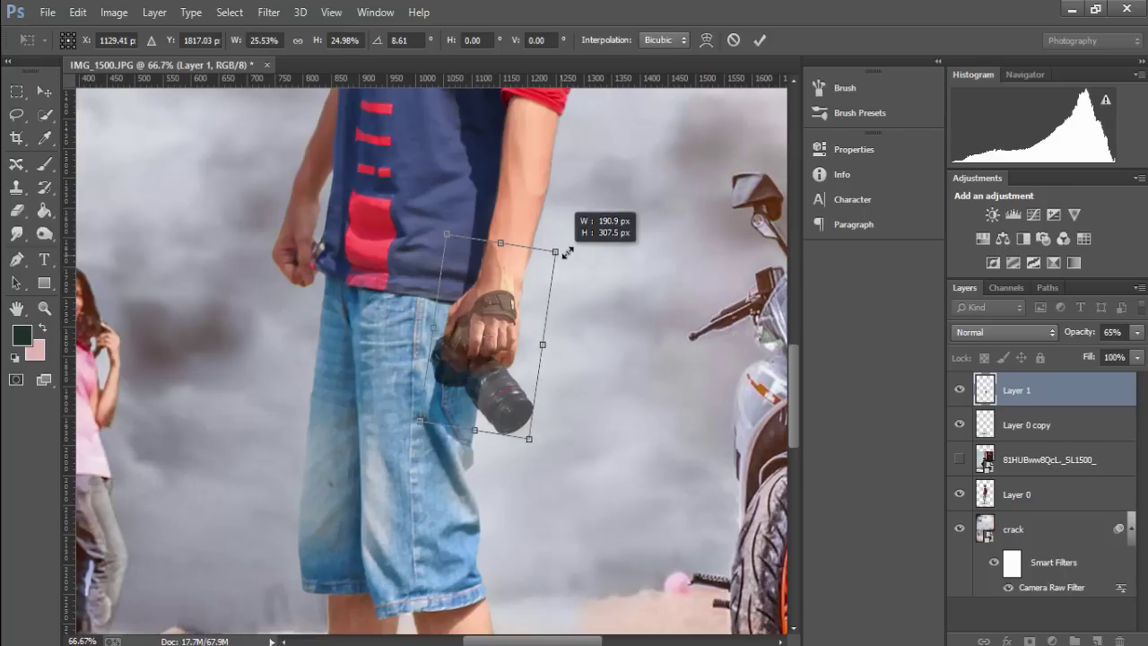
{"action": "left_click_drag", "start_coordinate": [536, 305], "coordinate": [534, 305]}
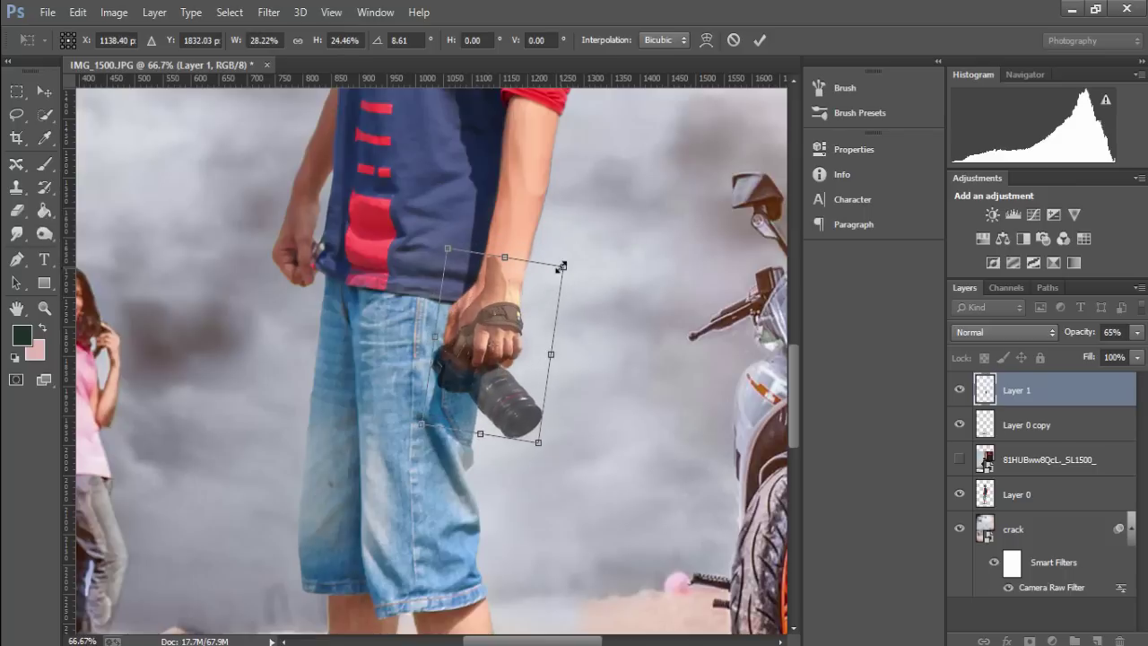
{"action": "left_click_drag", "start_coordinate": [557, 259], "coordinate": [566, 249]}
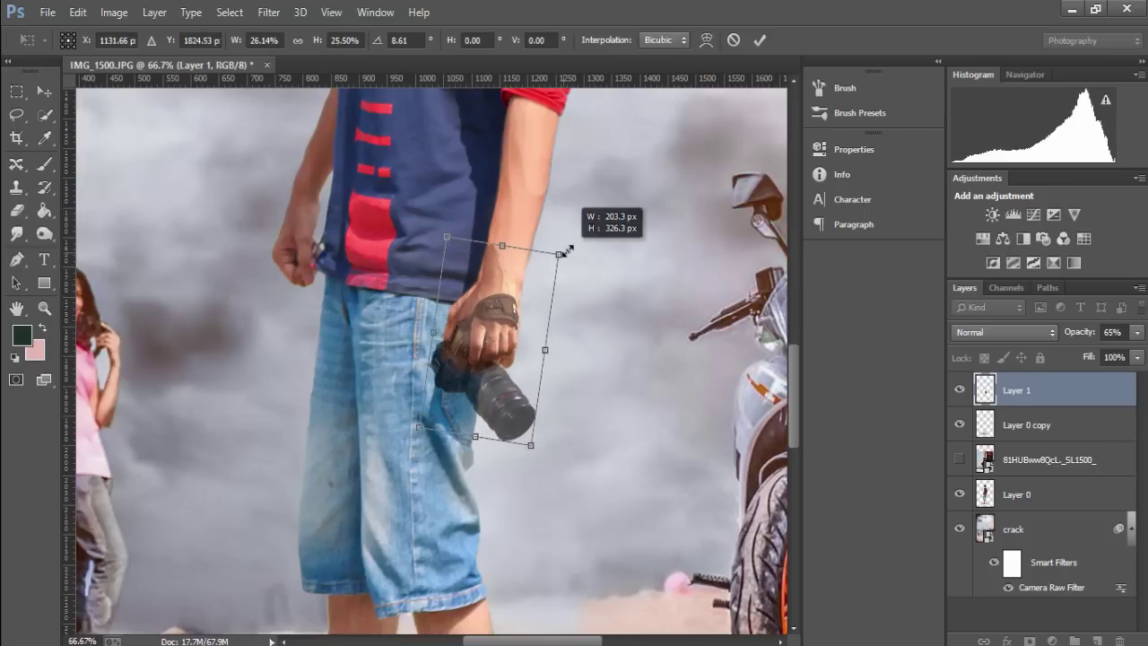
Commit the camera's placement in the hand and set the Eraser to size 60.
{"action": "left_click", "coordinate": [761, 40]}
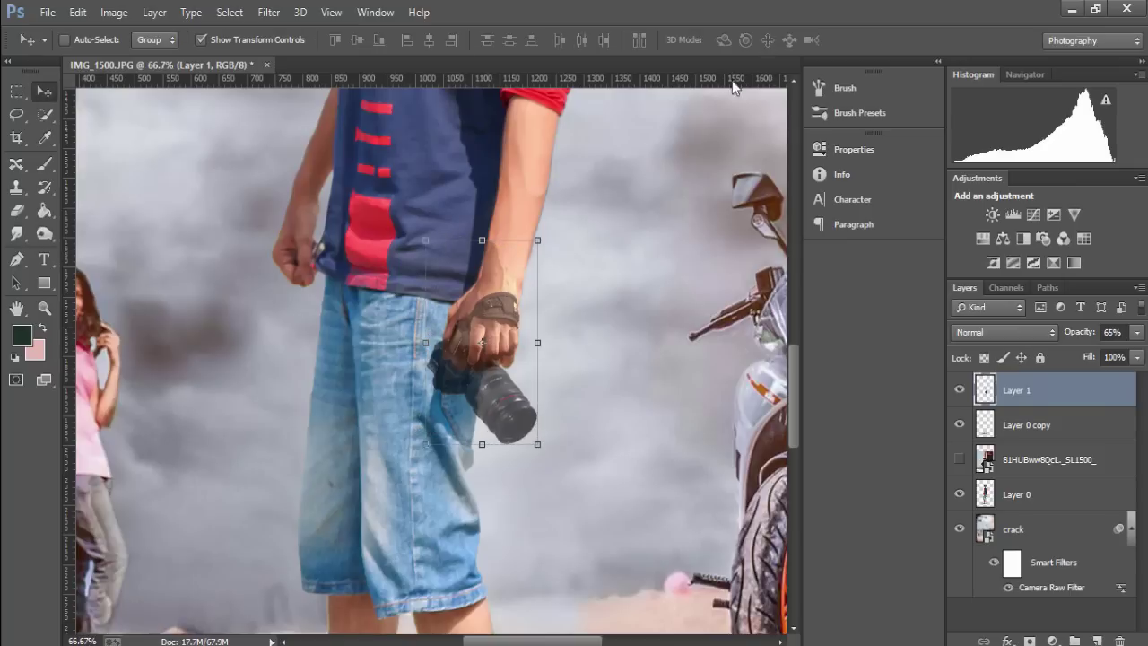
{"action": "left_click", "coordinate": [44, 164]}
{"action": "left_click", "coordinate": [17, 211]}
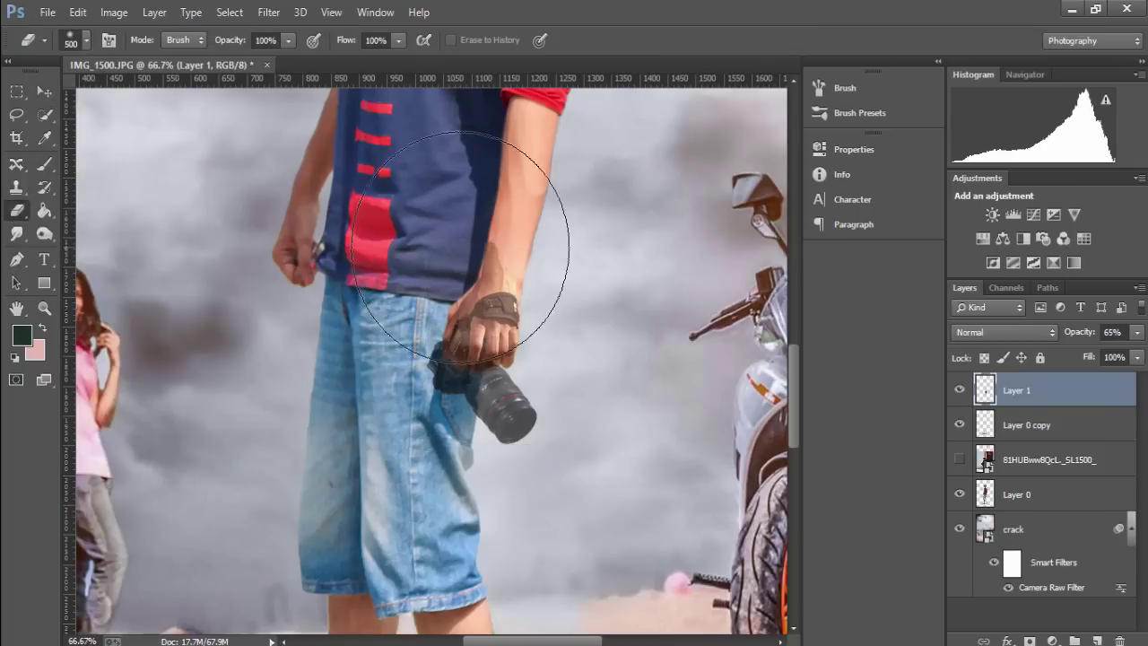
{"action": "key", "text": "bracketleft"}
{"action": "key", "text": "bracketleft"}
{"action": "key", "text": "bracketleft"}
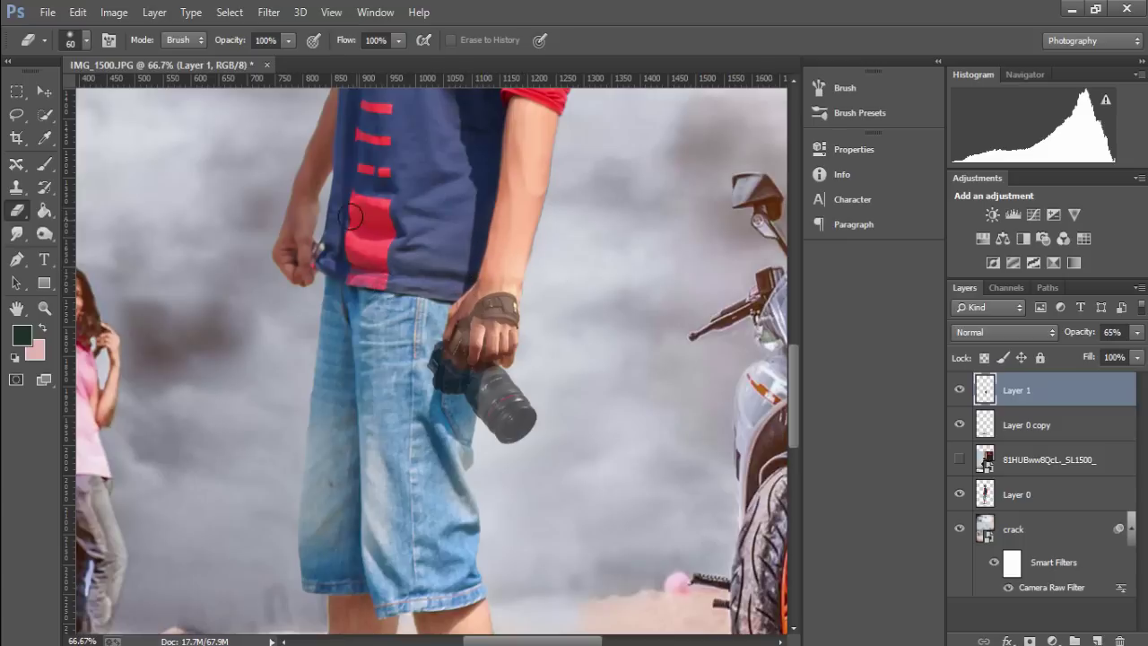
Raise Layer 1's opacity from 65% back to 100%.
{"action": "left_click", "coordinate": [114, 12]}
{"action": "left_click", "coordinate": [1112, 332]}
{"action": "left_click", "coordinate": [1138, 332]}
{"action": "left_click_drag", "start_coordinate": [1111, 357], "coordinate": [1144, 357]}
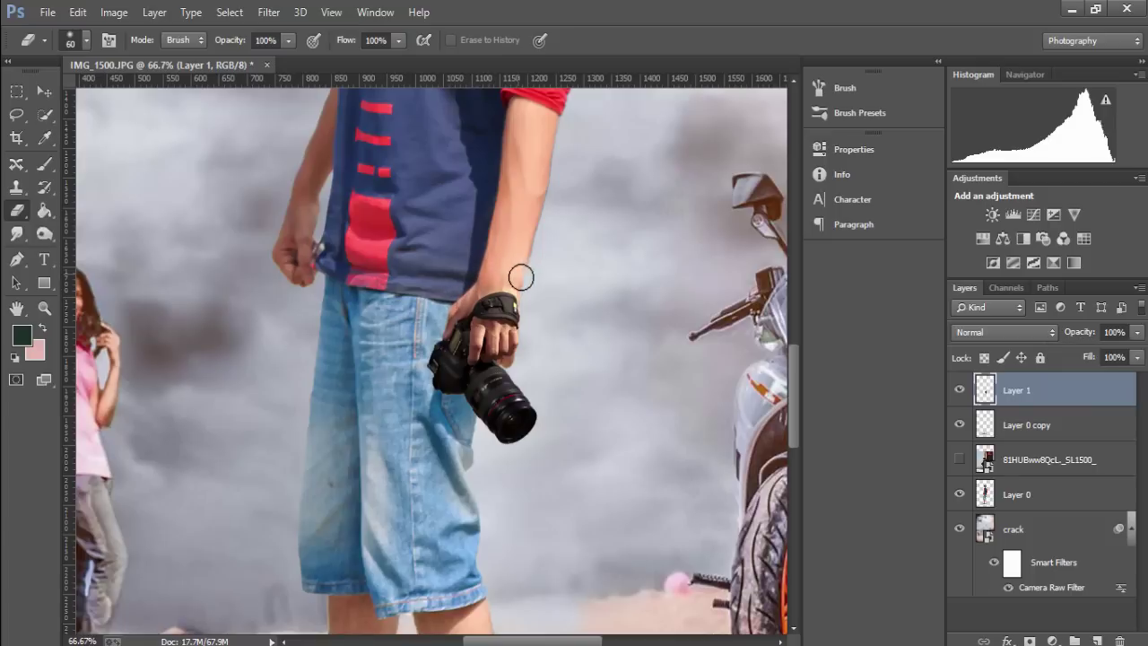
Apply a midtone Color Balance of about 0, −3, +4 to the camera layer, then view the whole composite.
{"action": "left_click", "coordinate": [122, 16]}
{"action": "left_click", "coordinate": [356, 166]}
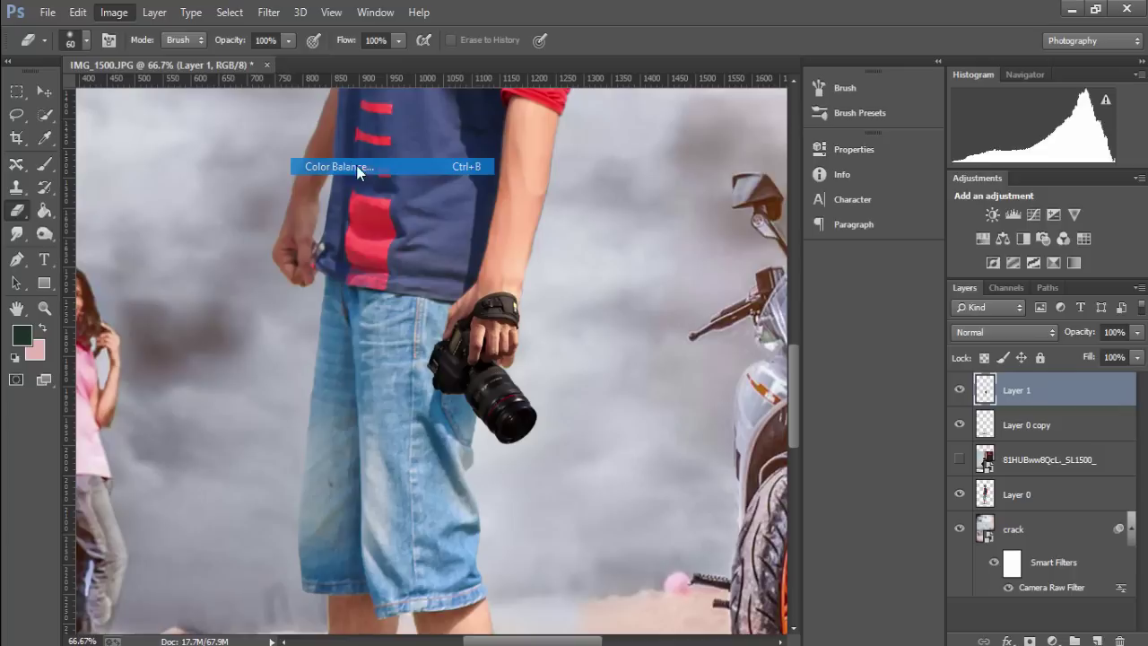
{"action": "mouse_move", "coordinate": [917, 215]}
{"action": "left_mouse_down"}
{"action": "mouse_move", "coordinate": [931, 213]}
{"action": "mouse_move", "coordinate": [902, 192]}
{"action": "mouse_move", "coordinate": [913, 196]}
{"action": "left_mouse_up"}
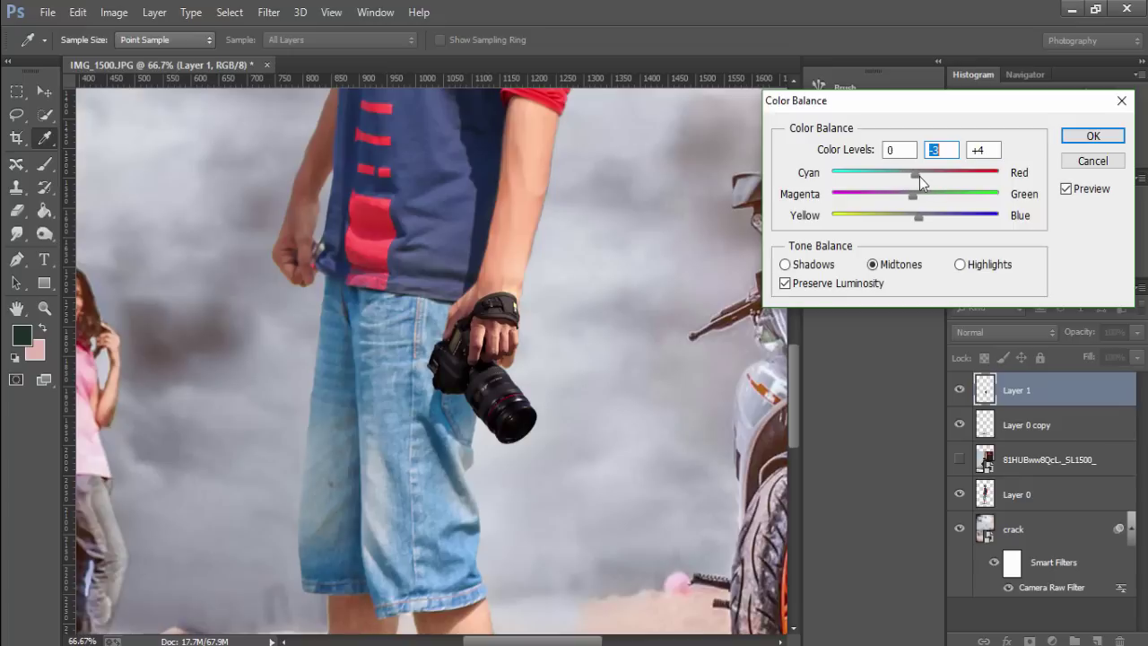
{"action": "left_click", "coordinate": [921, 176]}
{"action": "left_click", "coordinate": [1093, 135]}
{"action": "key", "text": "e"}
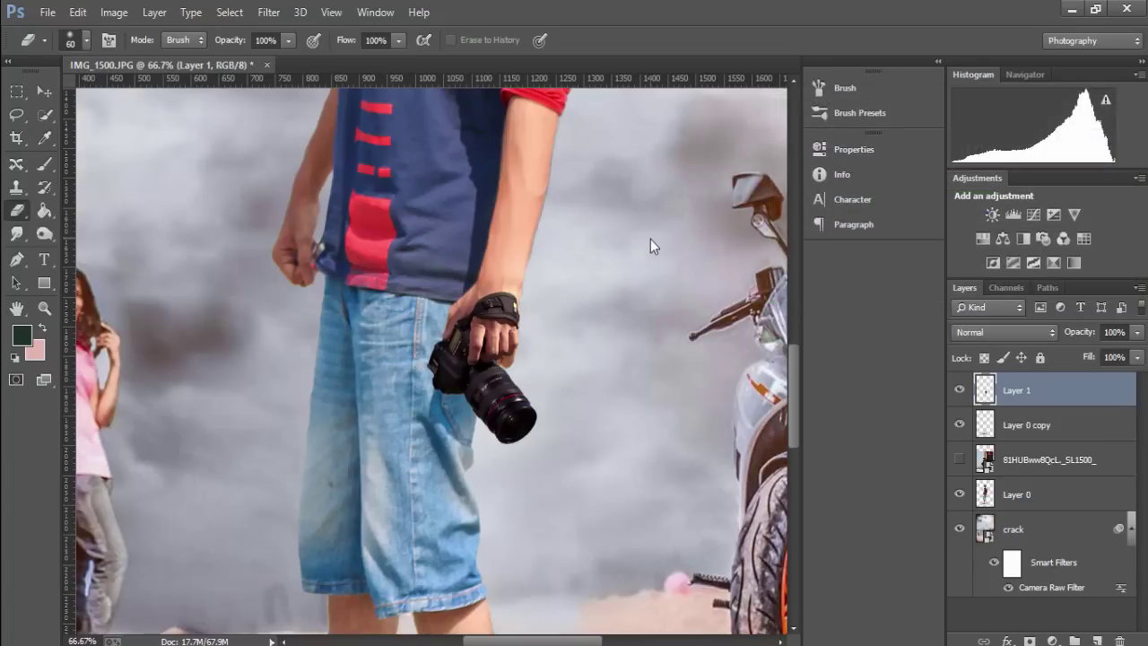
{"action": "key", "text": "ctrl+0"}
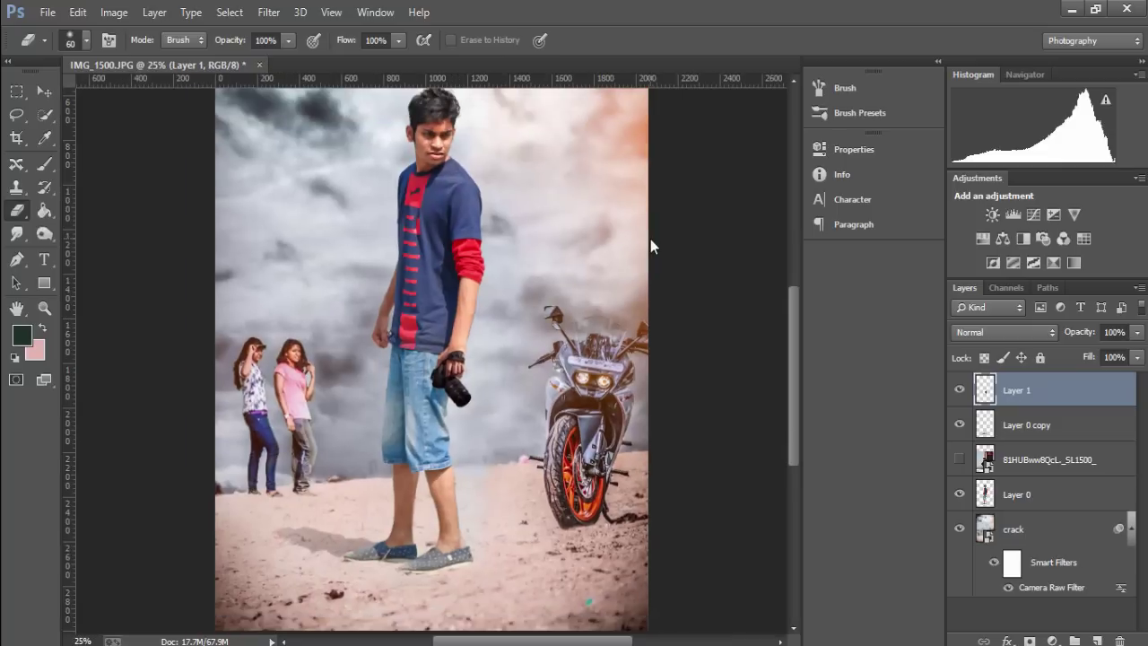
Zoom in on the hand and duplicate Layer 0 with Ctrl+J.
{"action": "key", "text": "ctrl+plus"}
{"action": "key", "text": "ctrl+plus"}
{"action": "key", "text": "ctrl+plus"}
{"action": "key", "text": "ctrl+plus"}
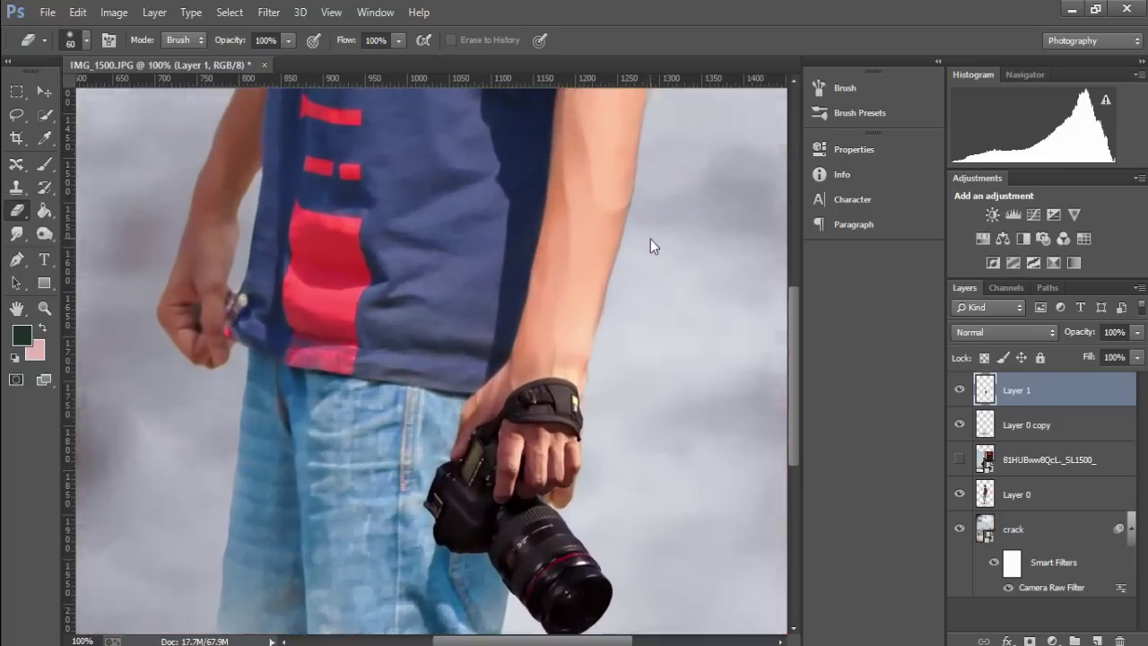
{"action": "key", "text": "ctrl+plus"}
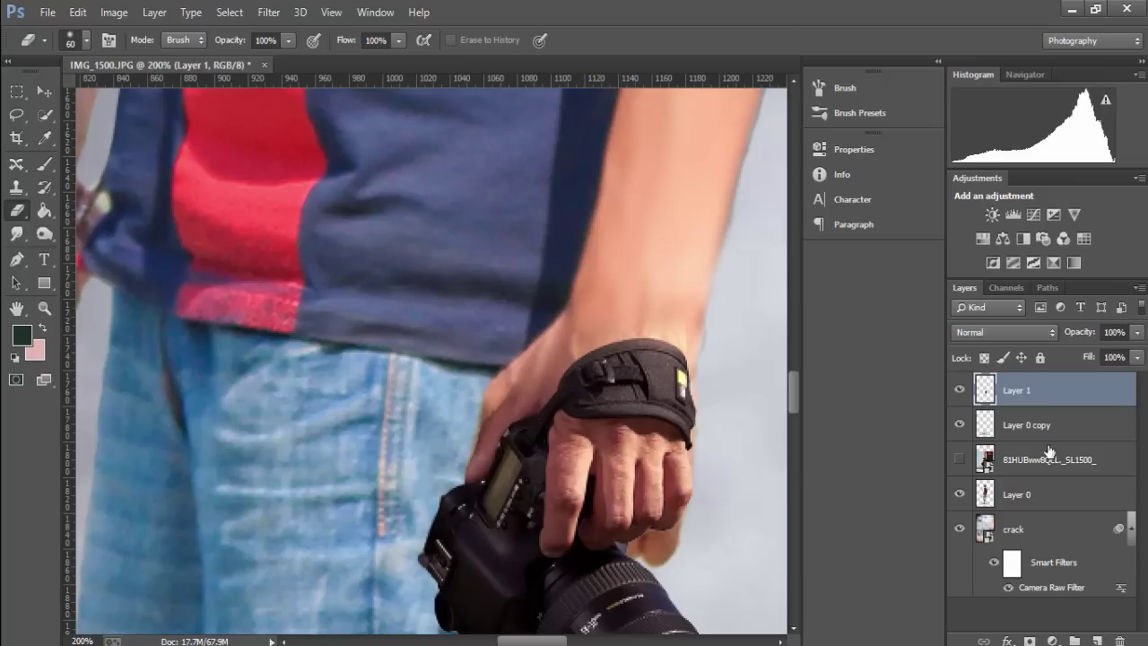
{"action": "left_click", "coordinate": [1052, 491]}
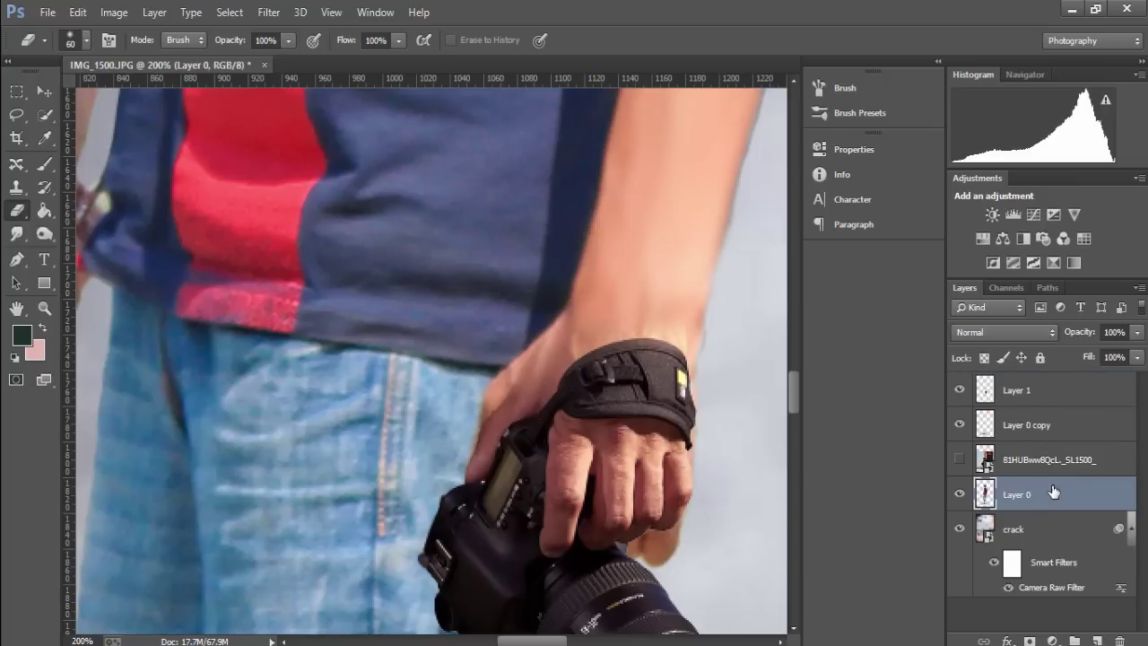
{"action": "key", "text": "ctrl+j"}
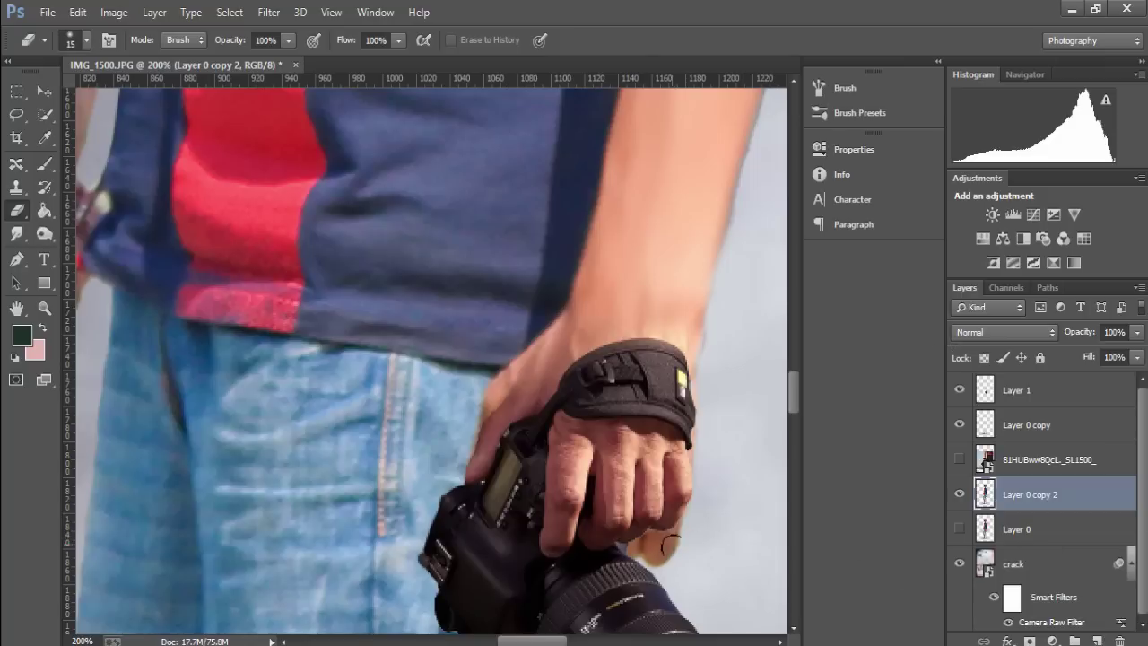
Erase the stray skin patch below the fingers, then select Layer 0 copy.
{"action": "mouse_move", "coordinate": [671, 544]}
{"action": "left_mouse_down"}
{"action": "mouse_move", "coordinate": [651, 543]}
{"action": "mouse_move", "coordinate": [650, 556]}
{"action": "left_mouse_up"}
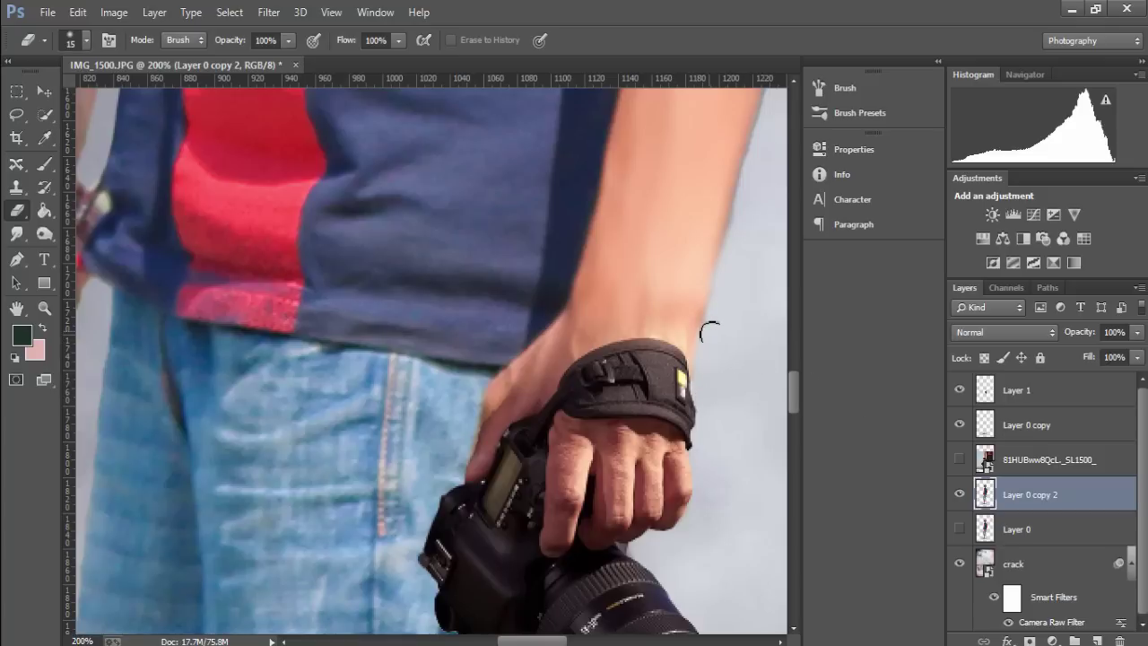
{"action": "scroll", "coordinate": [709, 332], "scroll_direction": "down", "scroll_amount": 2}
{"action": "scroll", "coordinate": [709, 332], "scroll_direction": "down", "scroll_amount": 1}
{"action": "scroll", "coordinate": [709, 332], "scroll_direction": "down", "scroll_amount": 1}
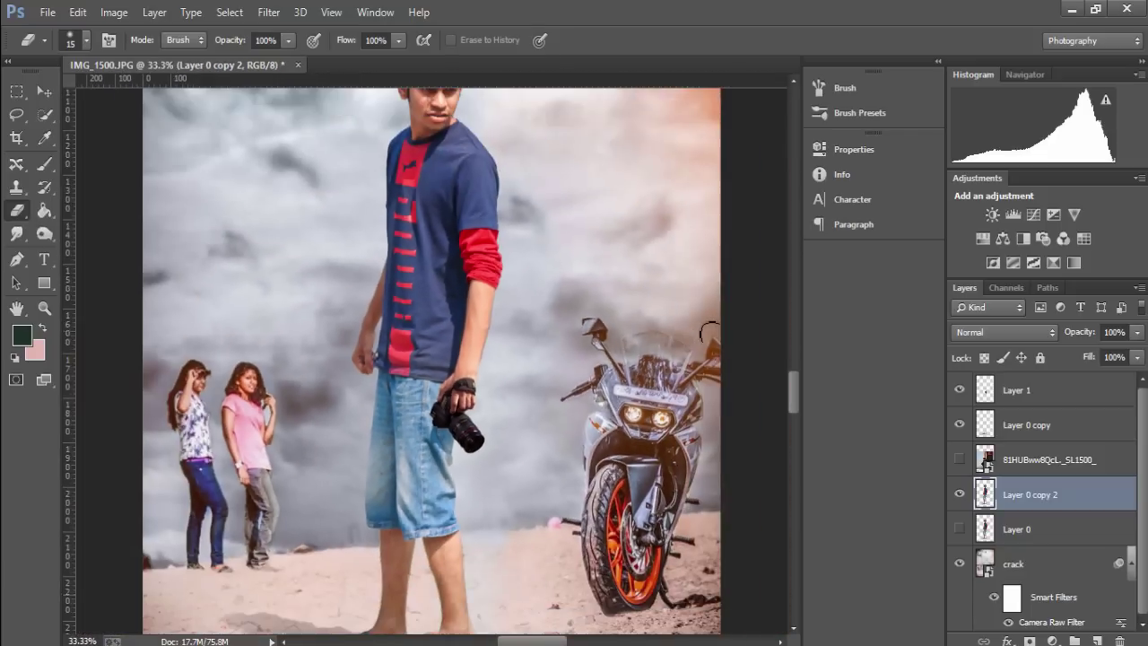
{"action": "scroll", "coordinate": [709, 332], "scroll_direction": "up", "scroll_amount": 2}
{"action": "scroll", "coordinate": [709, 330], "scroll_direction": "up", "scroll_amount": 1}
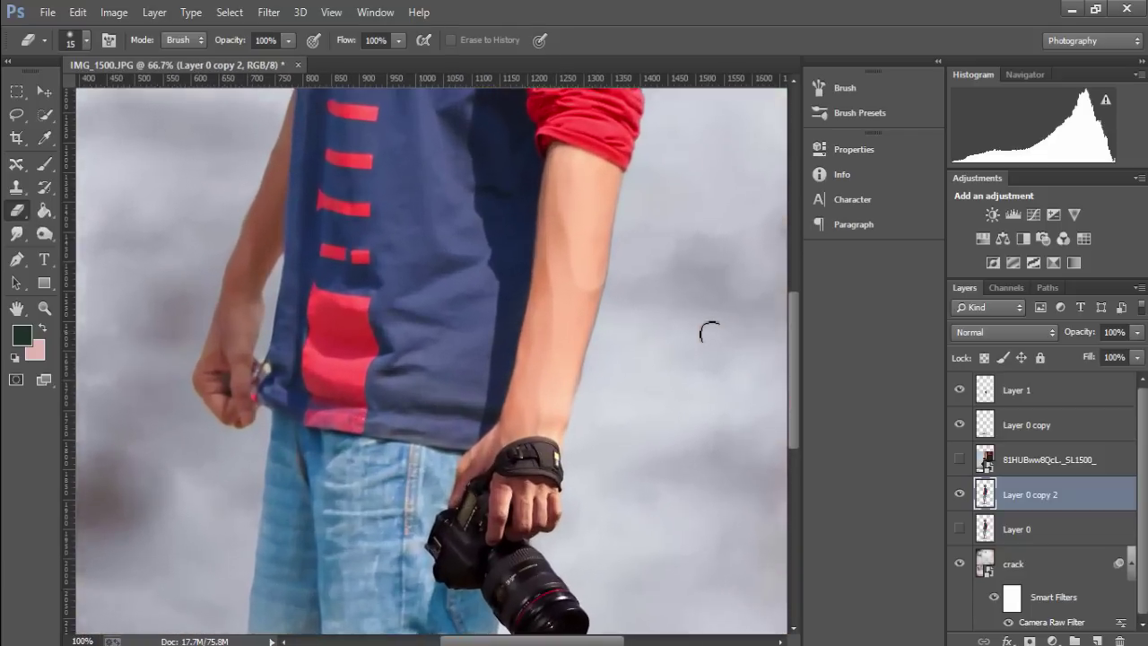
{"action": "scroll", "coordinate": [709, 328], "scroll_direction": "up", "scroll_amount": 1}
{"action": "scroll", "coordinate": [702, 280], "scroll_direction": "down", "scroll_amount": 3}
{"action": "scroll", "coordinate": [700, 270], "scroll_direction": "down", "scroll_amount": 2}
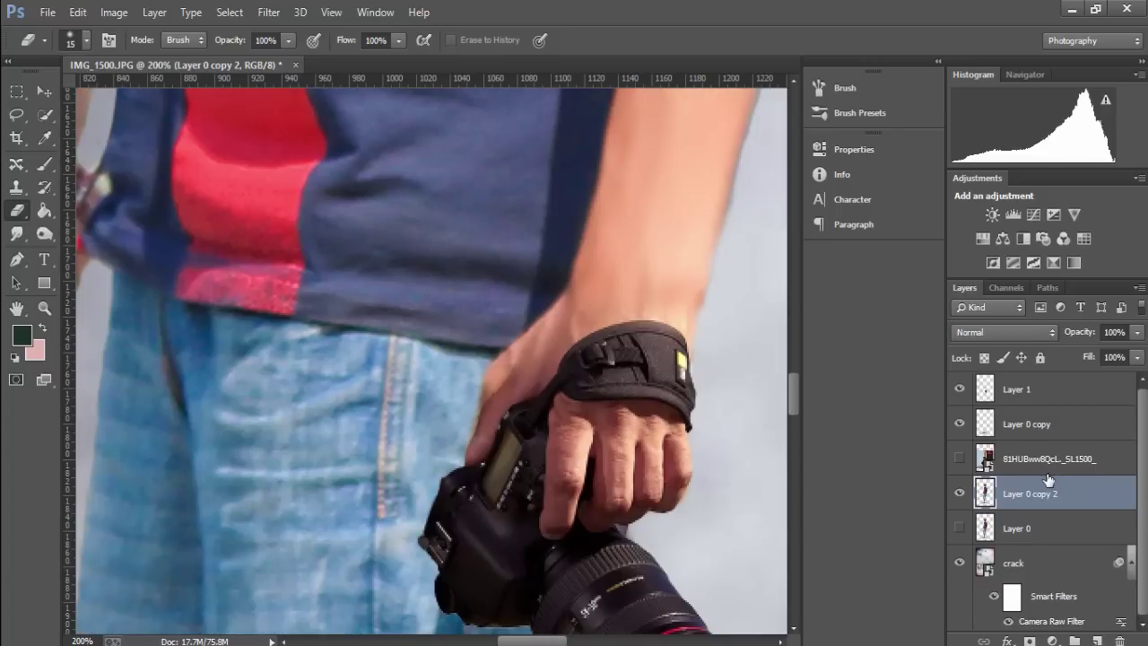
{"action": "left_click", "coordinate": [1040, 419]}
Scale the camera to about 103%, rotate it ~4°, nudge it up, and commit.
{"action": "key", "text": "v"}
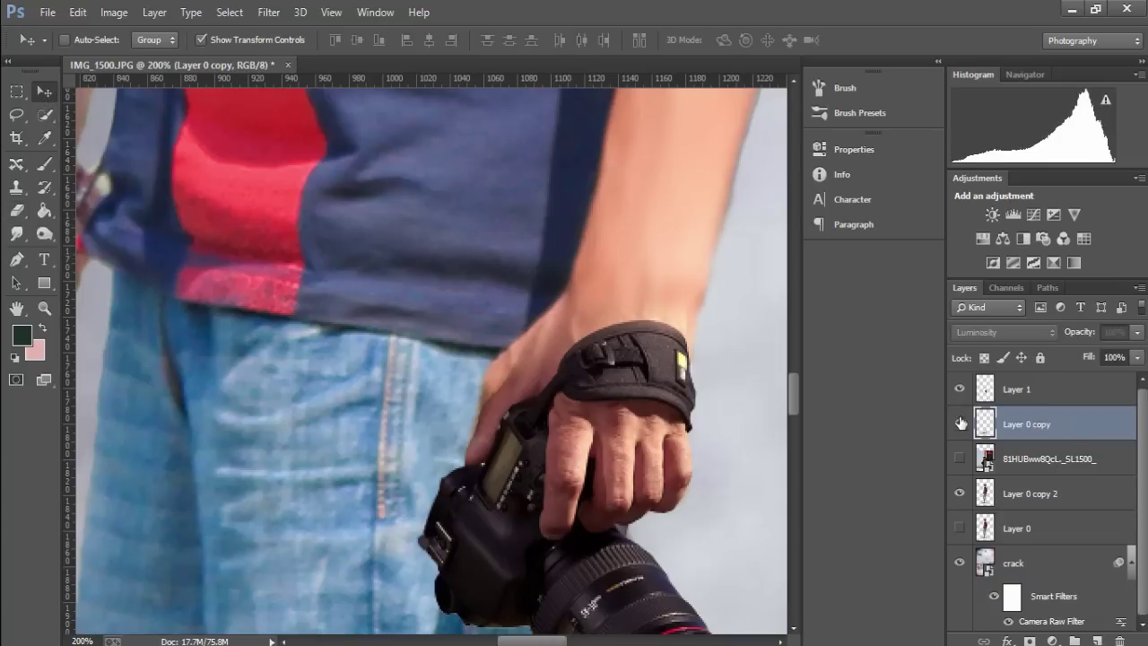
{"action": "left_click", "coordinate": [958, 388]}
{"action": "left_click", "coordinate": [1031, 389]}
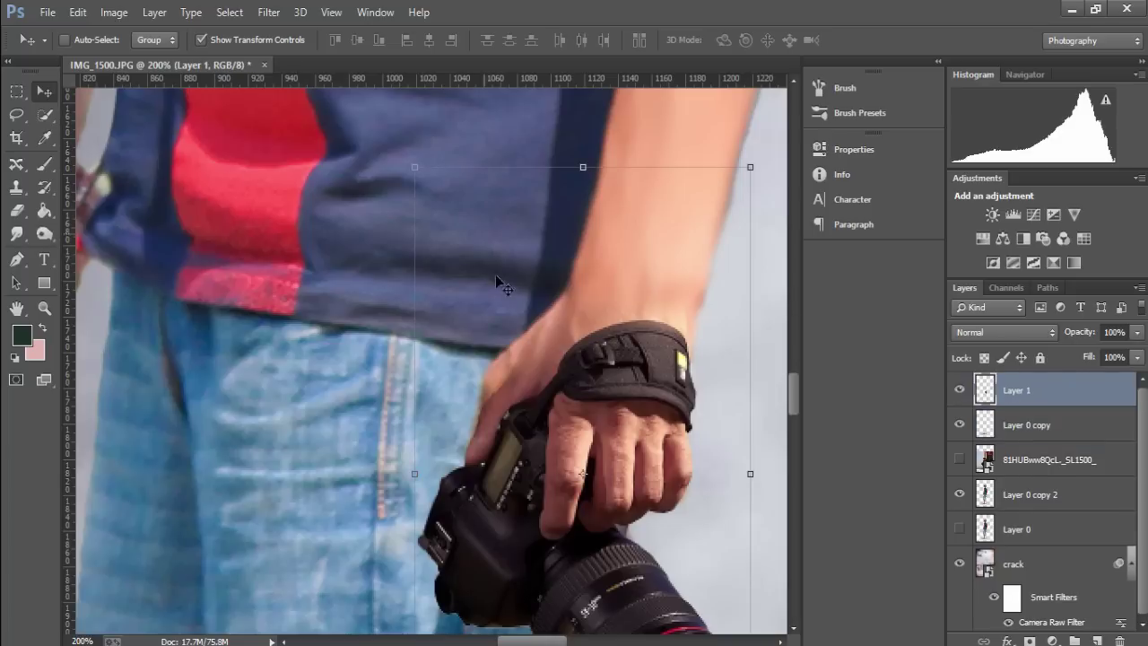
{"action": "left_click_drag", "start_coordinate": [750, 166], "coordinate": [752, 153]}
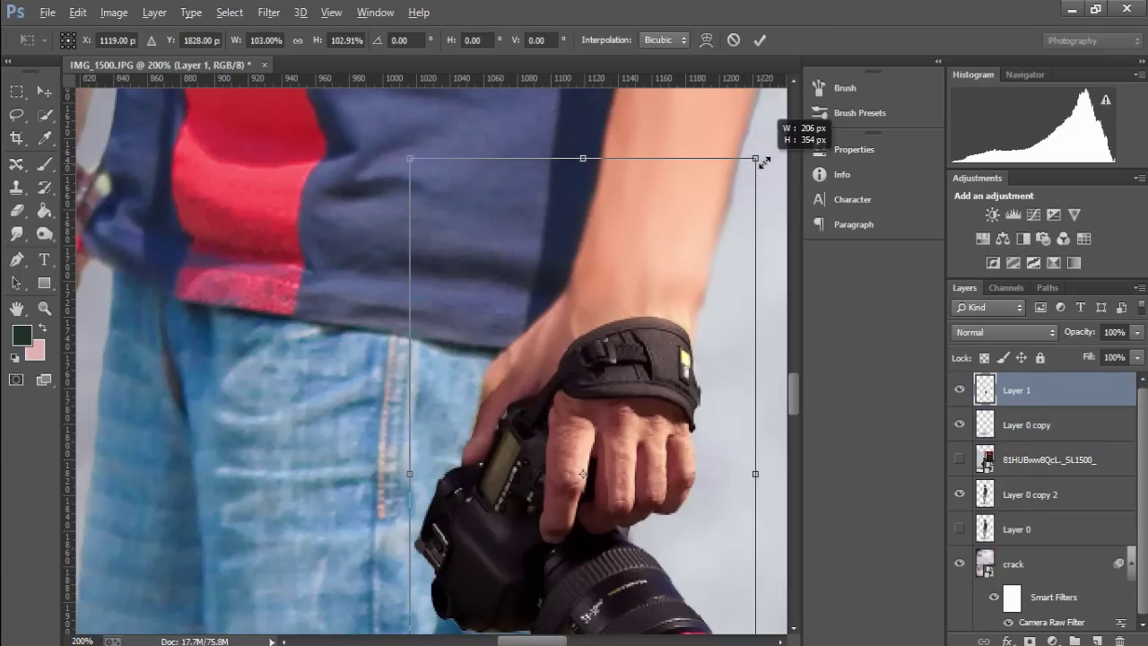
{"action": "left_click_drag", "start_coordinate": [610, 382], "coordinate": [604, 356]}
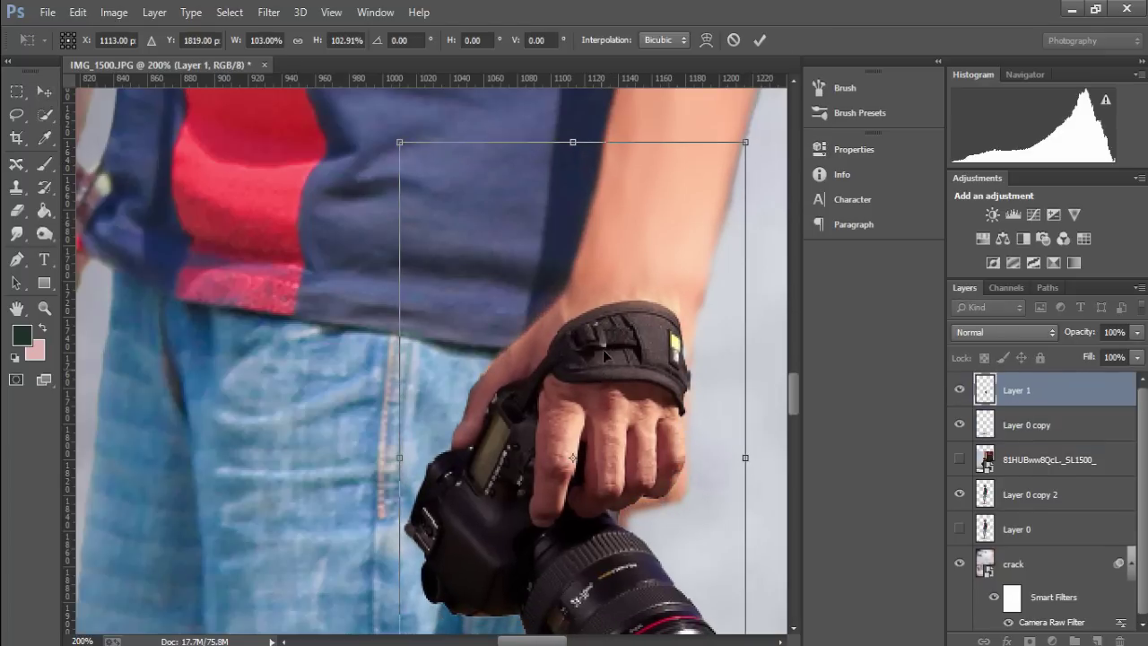
{"action": "mouse_move", "coordinate": [606, 132]}
{"action": "left_mouse_down"}
{"action": "mouse_move", "coordinate": [636, 102]}
{"action": "mouse_move", "coordinate": [625, 123]}
{"action": "left_mouse_up"}
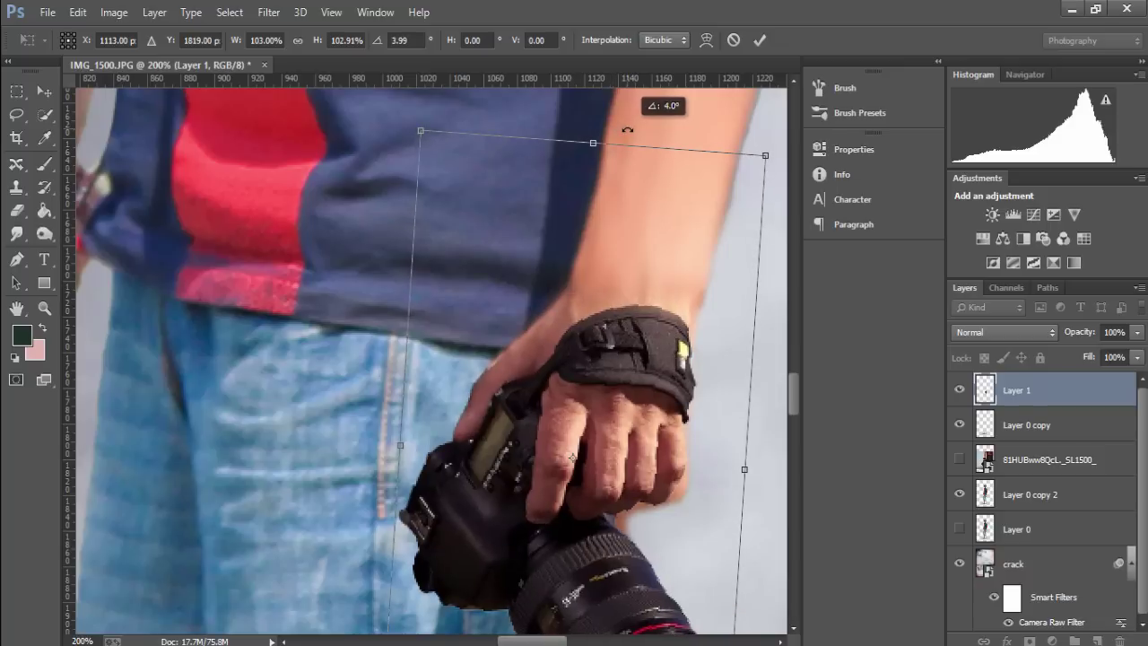
{"action": "left_click_drag", "start_coordinate": [646, 369], "coordinate": [649, 358]}
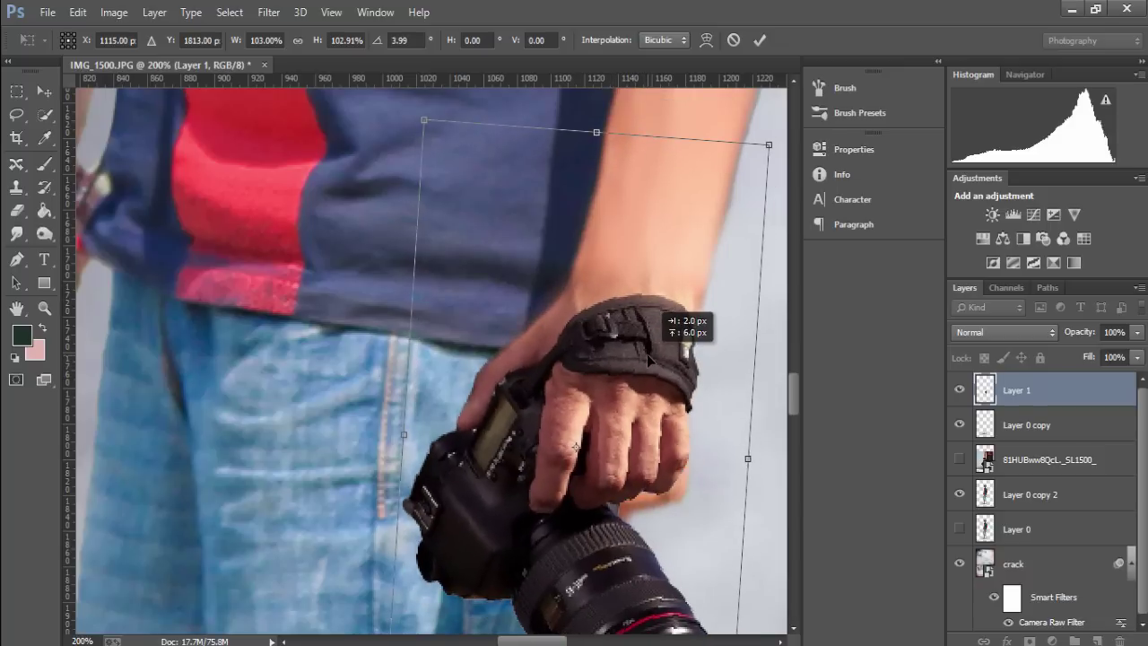
{"action": "left_click", "coordinate": [759, 40]}
Erase leftover skin right of the fingers on Layer 0 copy 2, then reselect Layer 1 and zoom out.
{"action": "scroll", "coordinate": [697, 338], "scroll_direction": "down", "scroll_amount": 3}
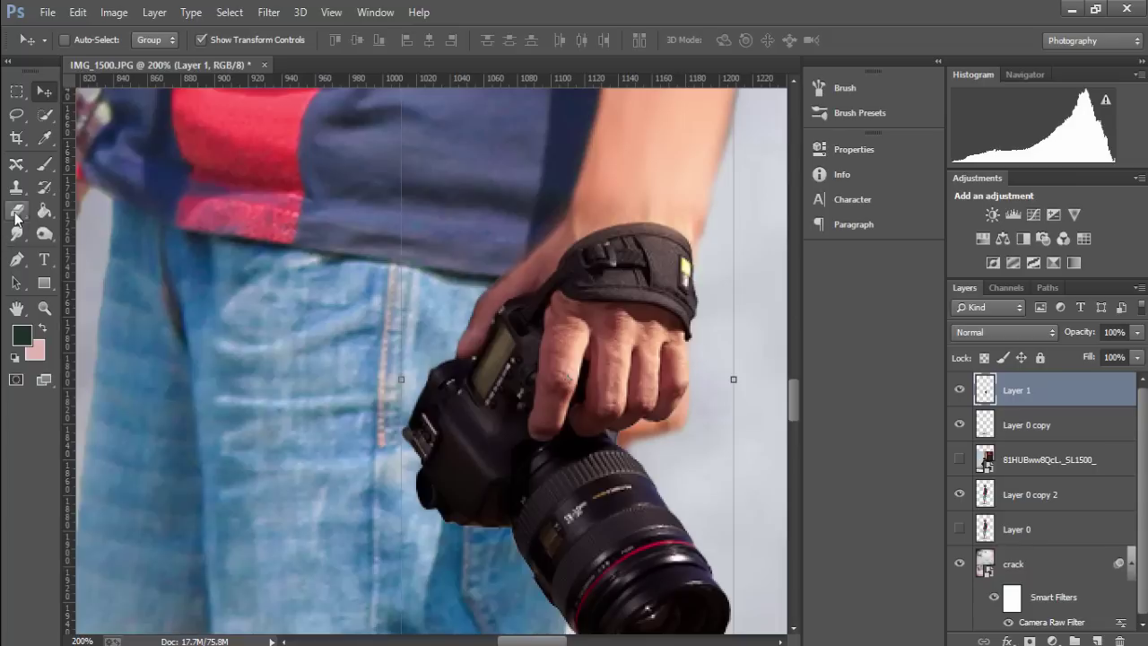
{"action": "left_click", "coordinate": [16, 214]}
{"action": "left_click", "coordinate": [1013, 496]}
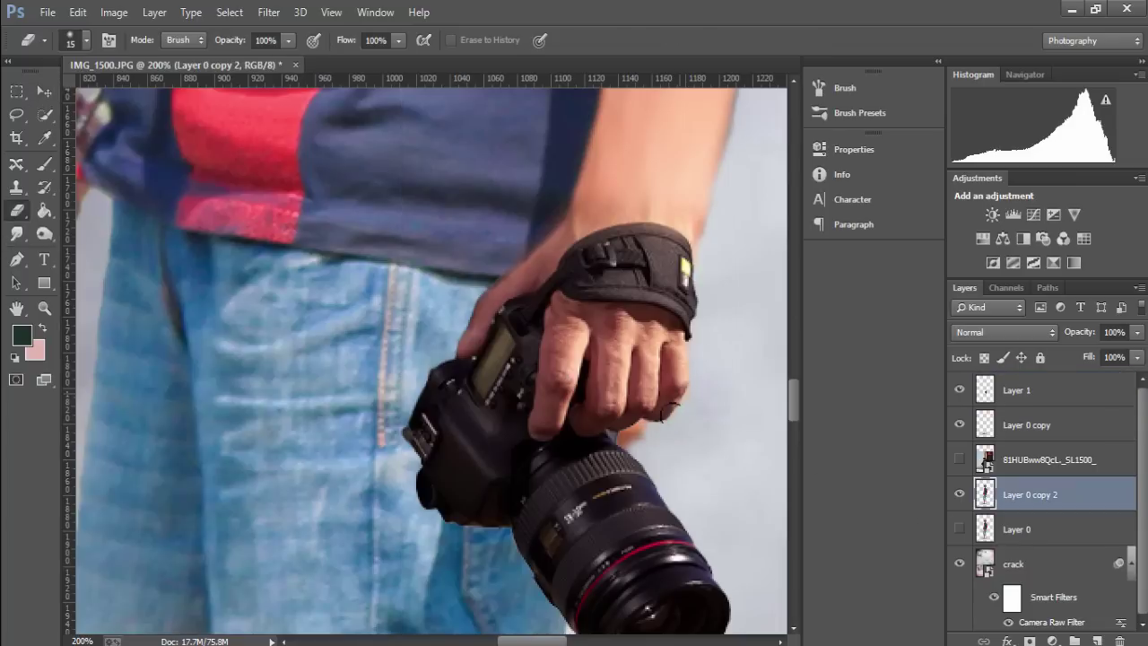
{"action": "left_click_drag", "start_coordinate": [644, 425], "coordinate": [630, 441]}
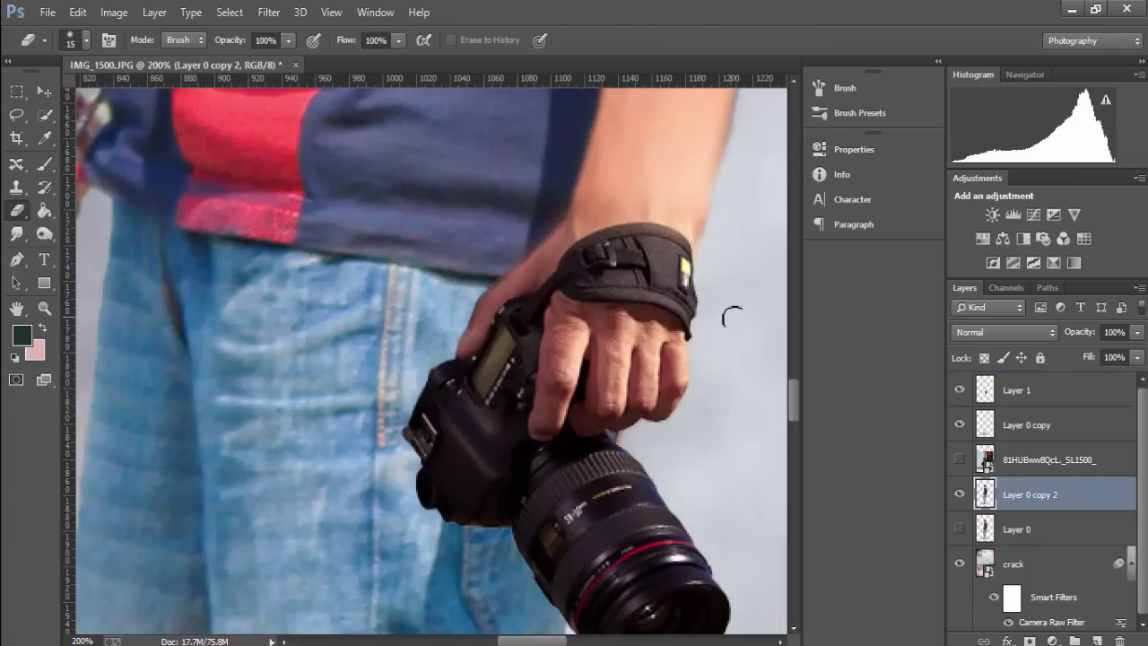
{"action": "left_click", "coordinate": [1014, 390]}
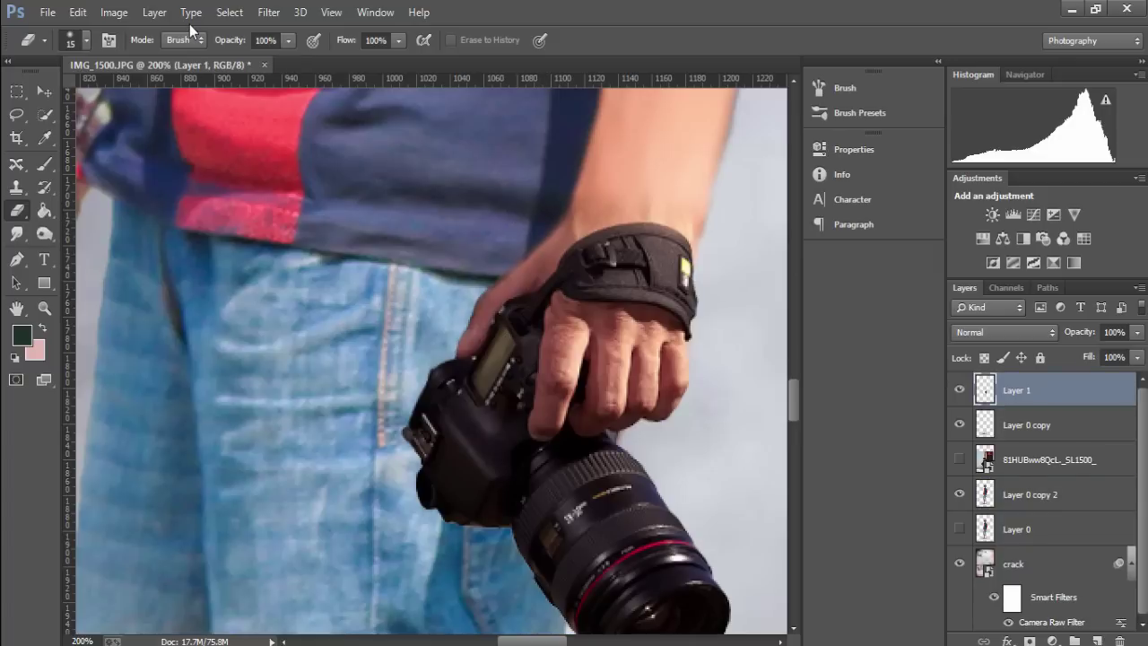
{"action": "key", "text": "ctrl+minus"}
{"action": "key", "text": "ctrl+minus"}
{"action": "key", "text": "ctrl+minus"}
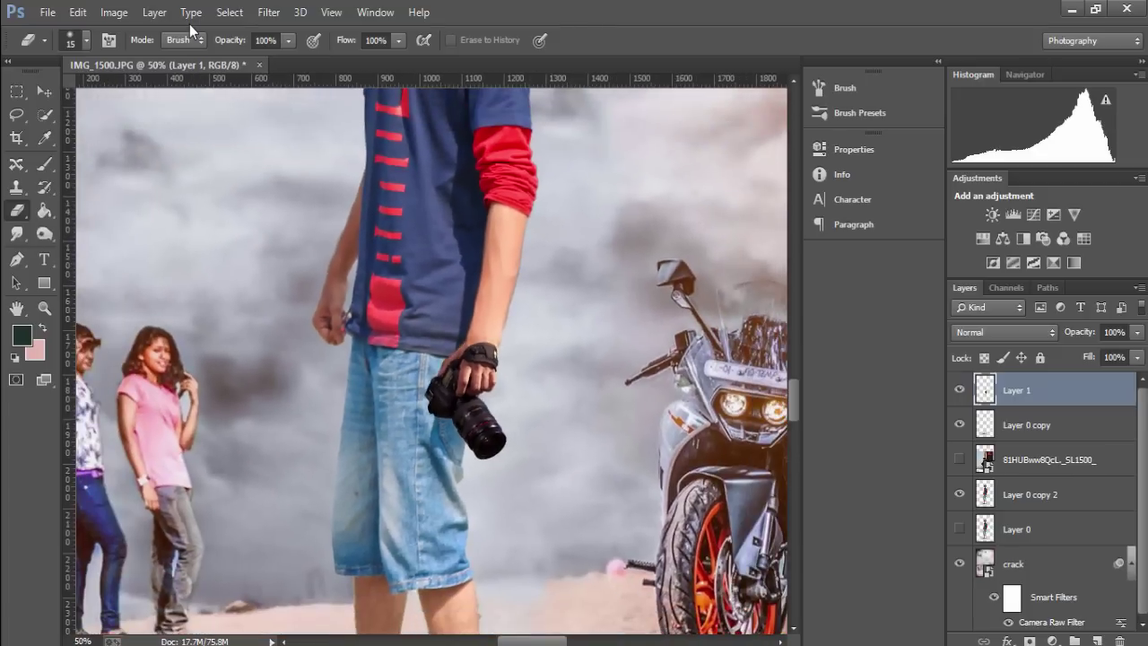
{"action": "key", "text": "ctrl+minus"}
{"action": "key", "text": "ctrl+minus"}
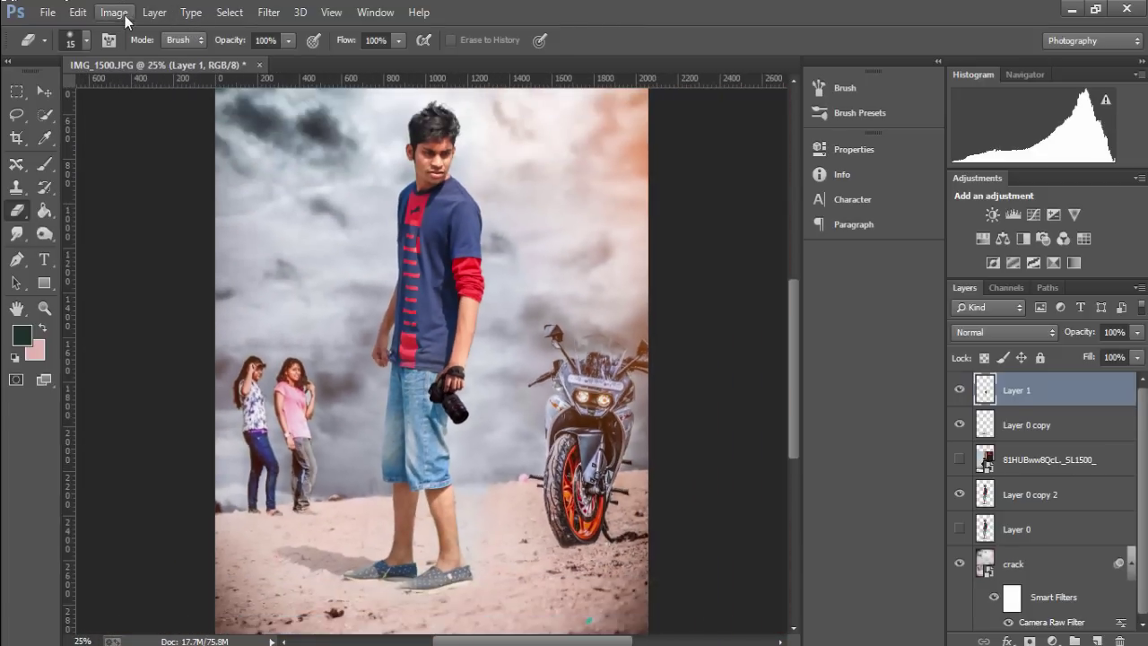
Apply a warming Color Balance of +2, 0, −17 to the camera layer.
{"action": "left_click", "coordinate": [125, 15]}
{"action": "mouse_move", "coordinate": [139, 58]}
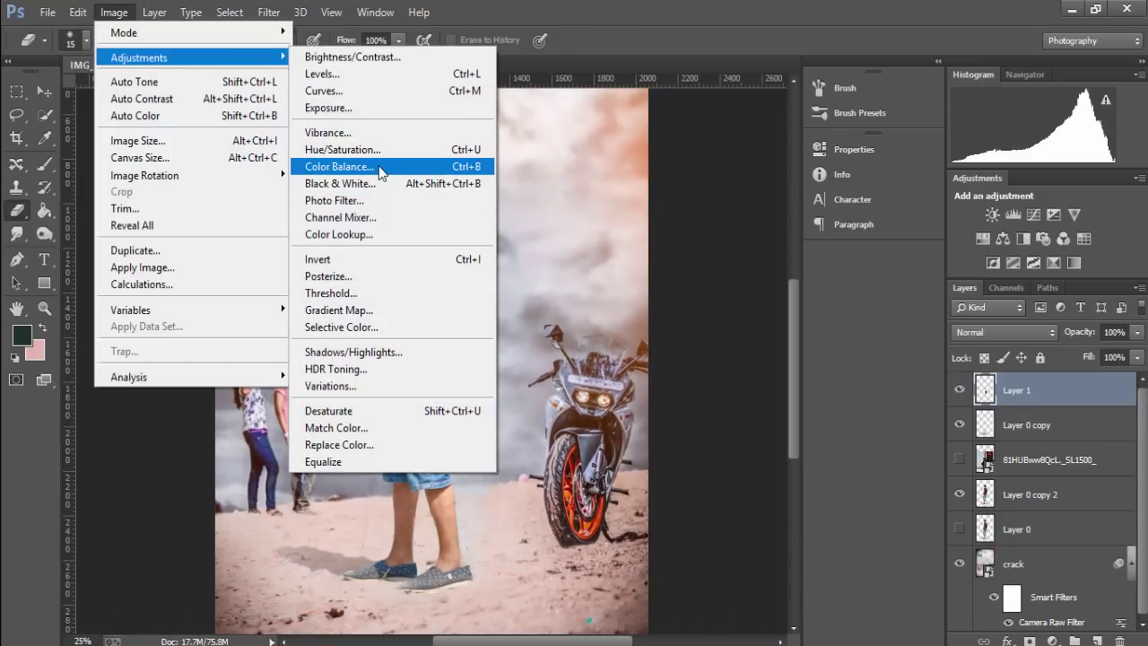
{"action": "left_click", "coordinate": [377, 167]}
{"action": "mouse_move", "coordinate": [914, 197]}
{"action": "left_mouse_down"}
{"action": "mouse_move", "coordinate": [889, 219]}
{"action": "mouse_move", "coordinate": [900, 220]}
{"action": "left_mouse_up"}
{"action": "left_click", "coordinate": [902, 220]}
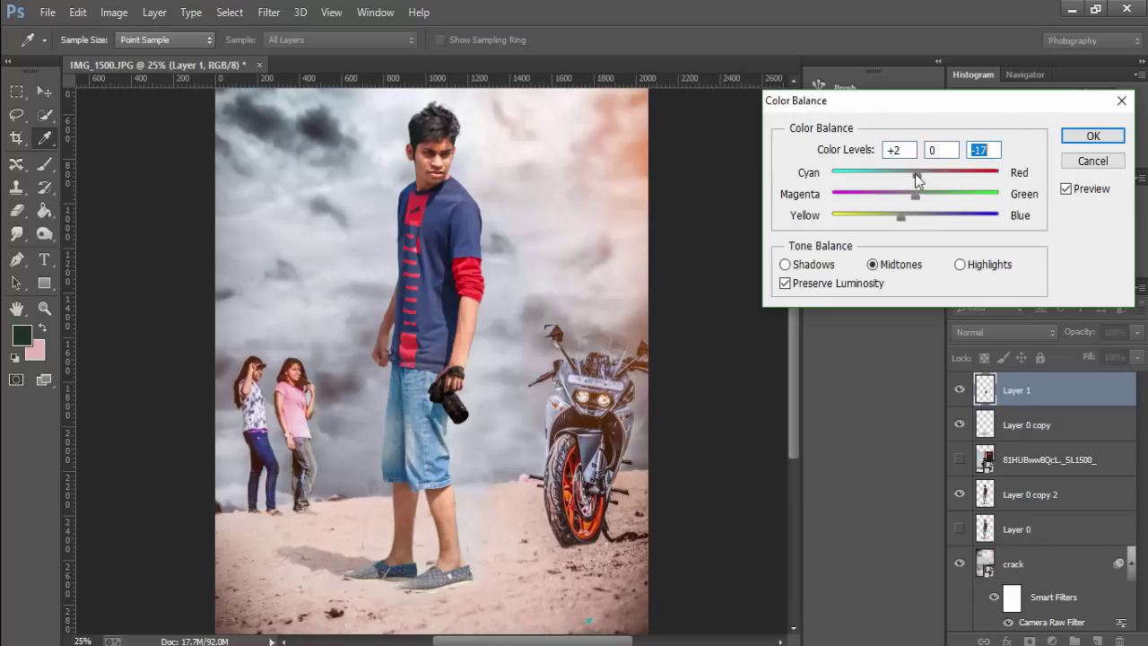
{"action": "left_click", "coordinate": [1093, 135]}
{"action": "key", "text": "e"}
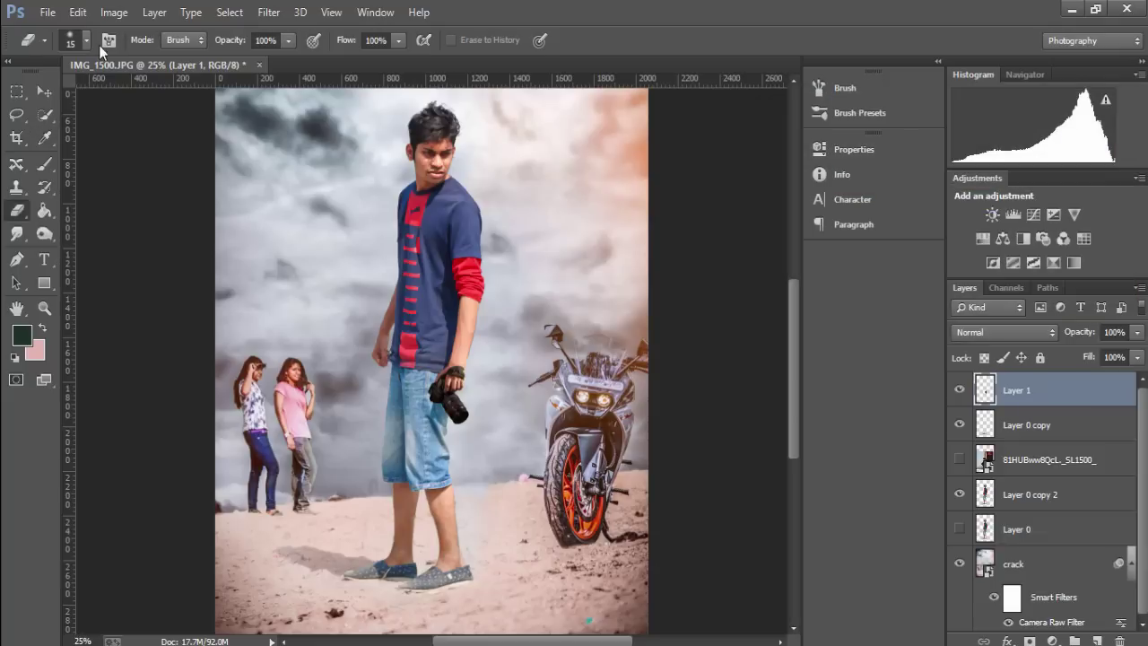
Raise the camera layer's brightness by about 21 with Brightness/Contrast.
{"action": "left_click", "coordinate": [113, 11]}
{"action": "mouse_move", "coordinate": [139, 57]}
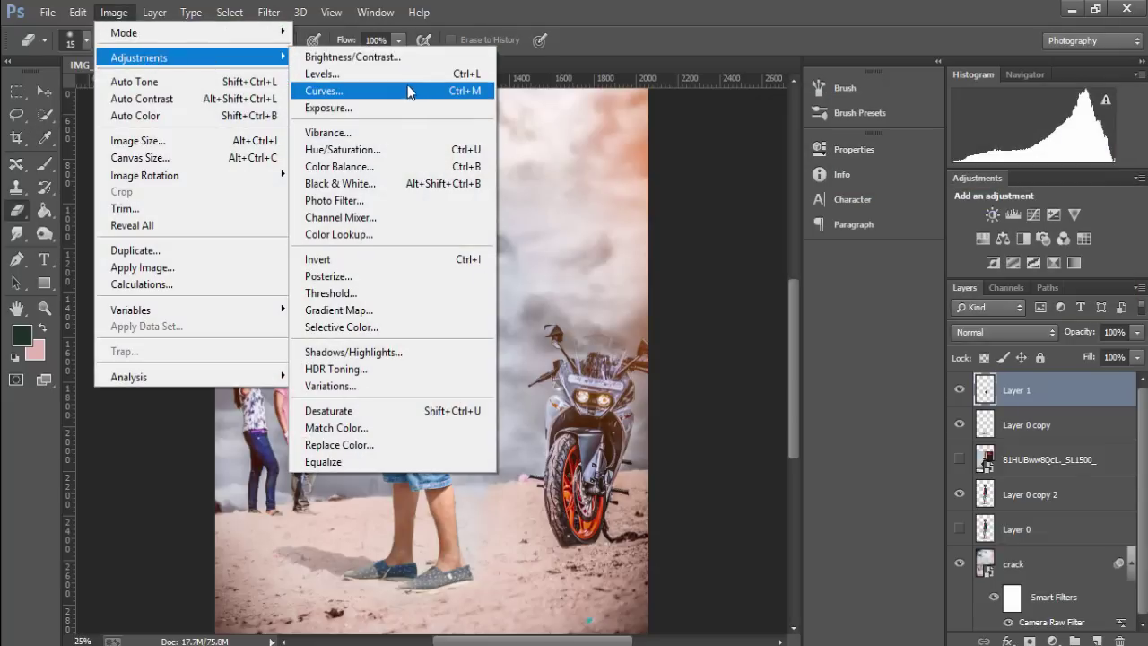
{"action": "left_click", "coordinate": [398, 65]}
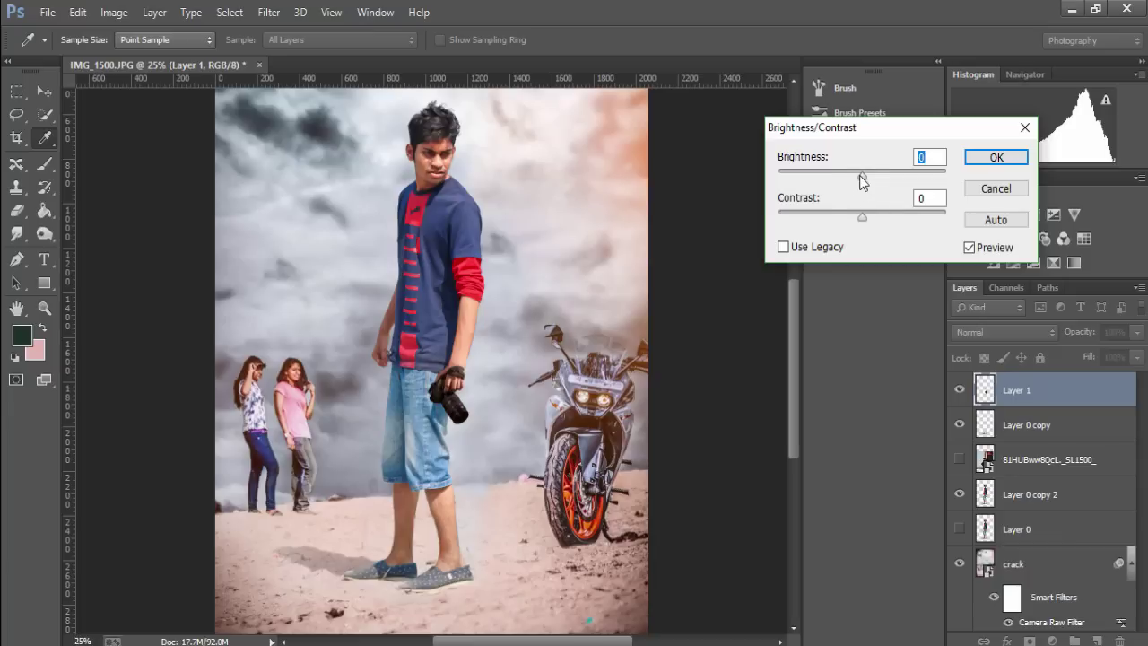
{"action": "left_click_drag", "start_coordinate": [861, 176], "coordinate": [871, 176]}
{"action": "left_click", "coordinate": [996, 157]}
Select Layer 0 copy 2 and stamp all visible layers into a new Layer 2.
{"action": "key", "text": "e"}
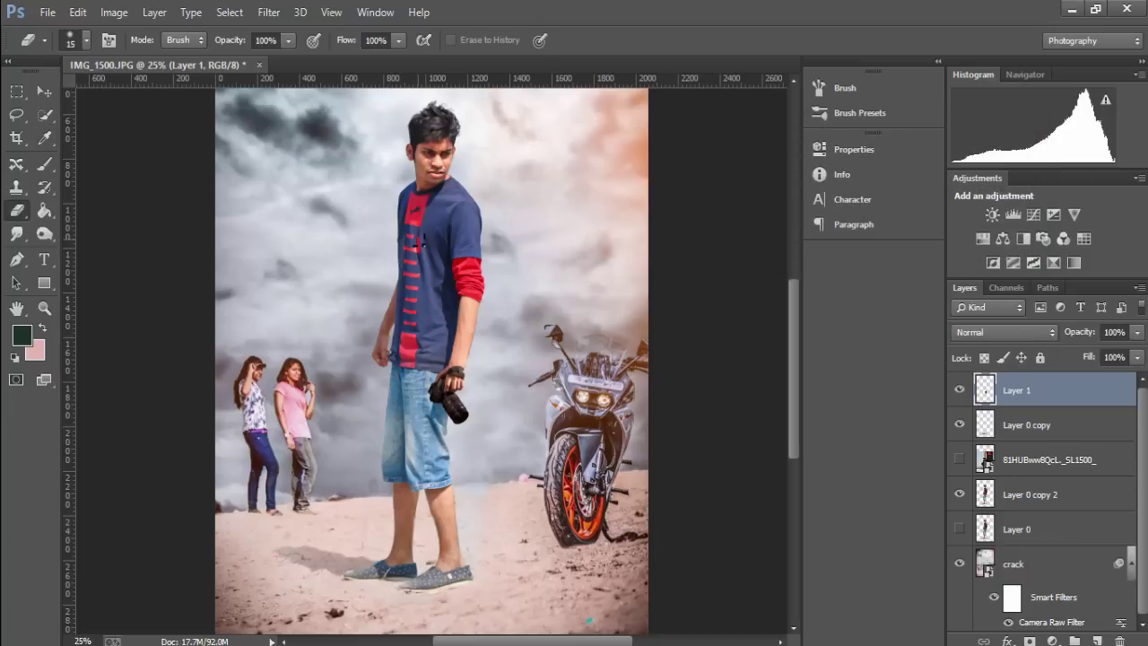
{"action": "scroll", "coordinate": [421, 241], "scroll_direction": "down", "scroll_amount": 1}
{"action": "scroll", "coordinate": [421, 241], "scroll_direction": "down", "scroll_amount": 1}
{"action": "scroll", "coordinate": [420, 241], "scroll_direction": "up", "scroll_amount": 1}
{"action": "scroll", "coordinate": [418, 243], "scroll_direction": "up", "scroll_amount": 1}
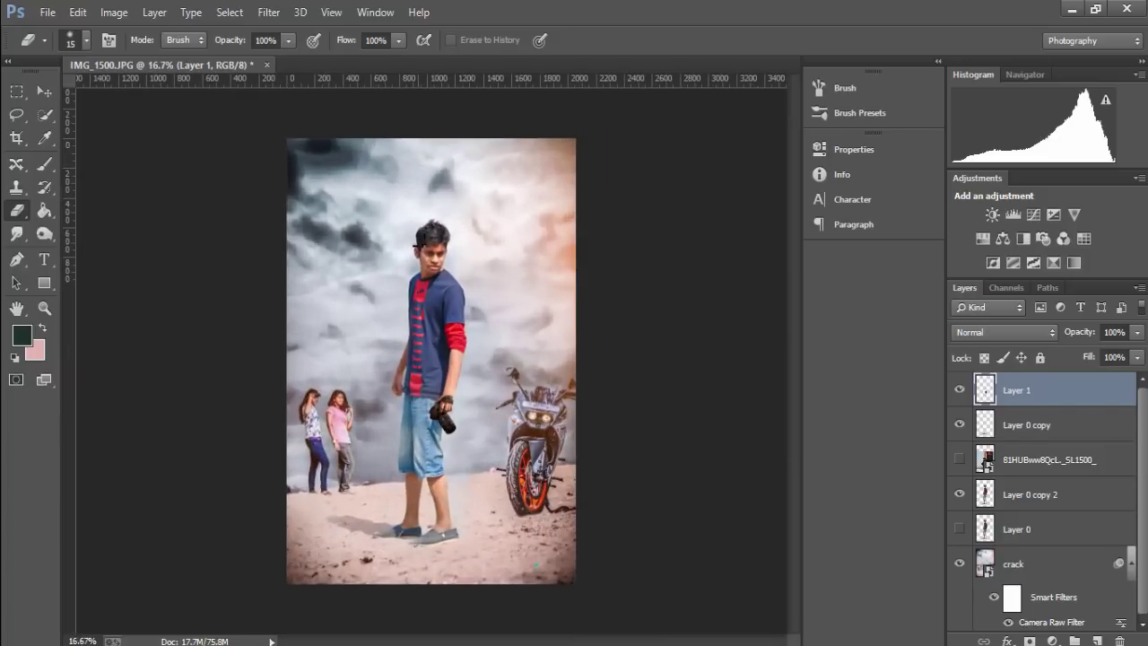
{"action": "scroll", "coordinate": [422, 242], "scroll_direction": "up", "scroll_amount": 1}
{"action": "scroll", "coordinate": [422, 242], "scroll_direction": "down", "scroll_amount": 1}
{"action": "scroll", "coordinate": [422, 242], "scroll_direction": "up", "scroll_amount": 1}
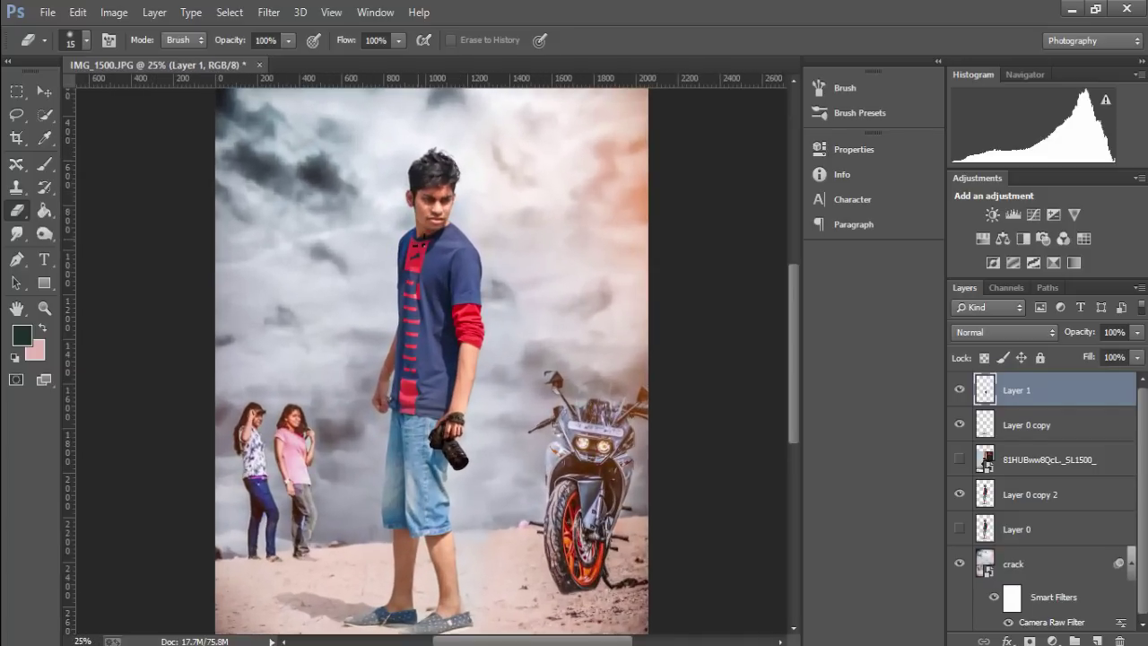
{"action": "scroll", "coordinate": [421, 243], "scroll_direction": "down", "scroll_amount": 1}
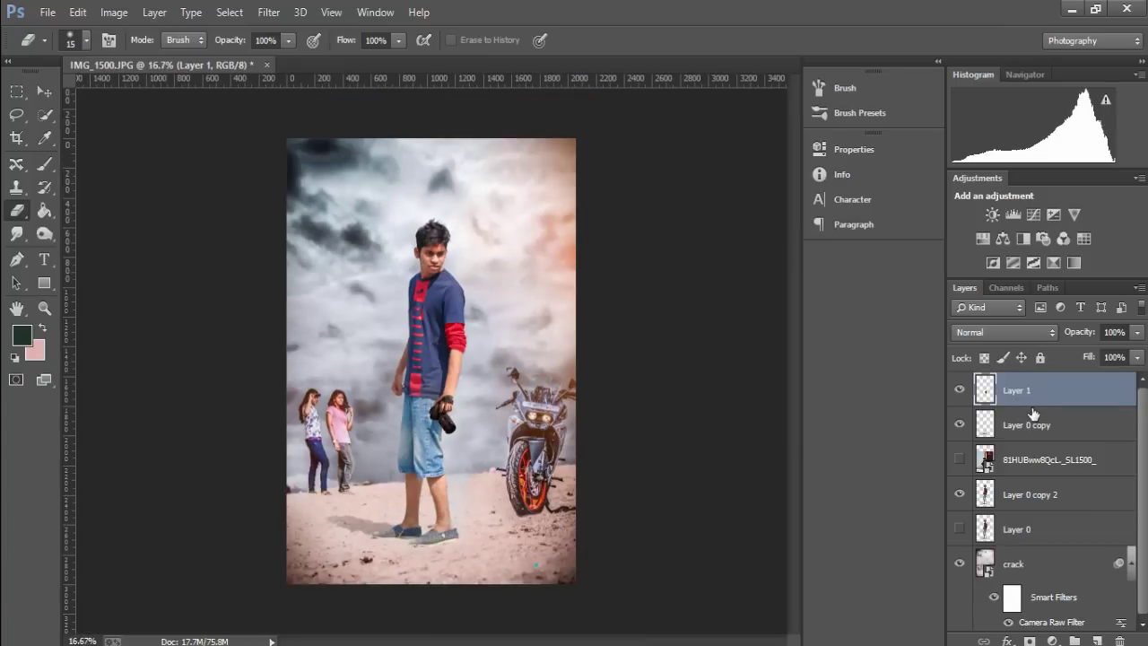
{"action": "left_click", "coordinate": [1048, 485]}
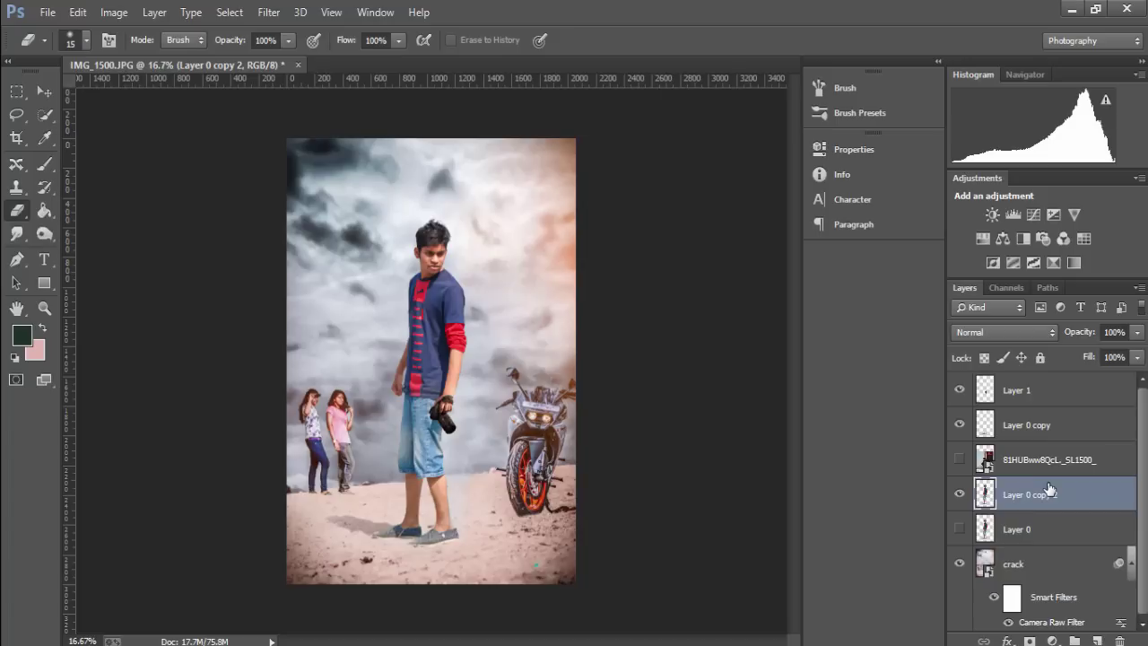
{"action": "key", "text": "ctrl+shift+alt+e"}
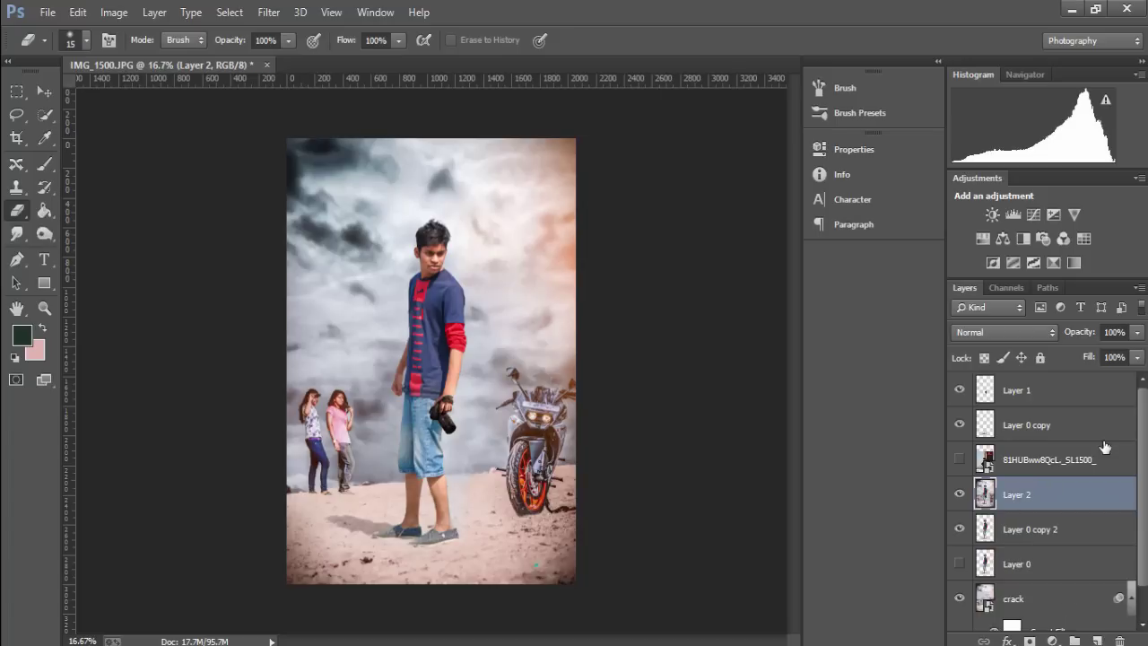
Move Layer 2 to the top and group the remaining layers into Group 1.
{"action": "left_click_drag", "start_coordinate": [1063, 493], "coordinate": [1062, 404]}
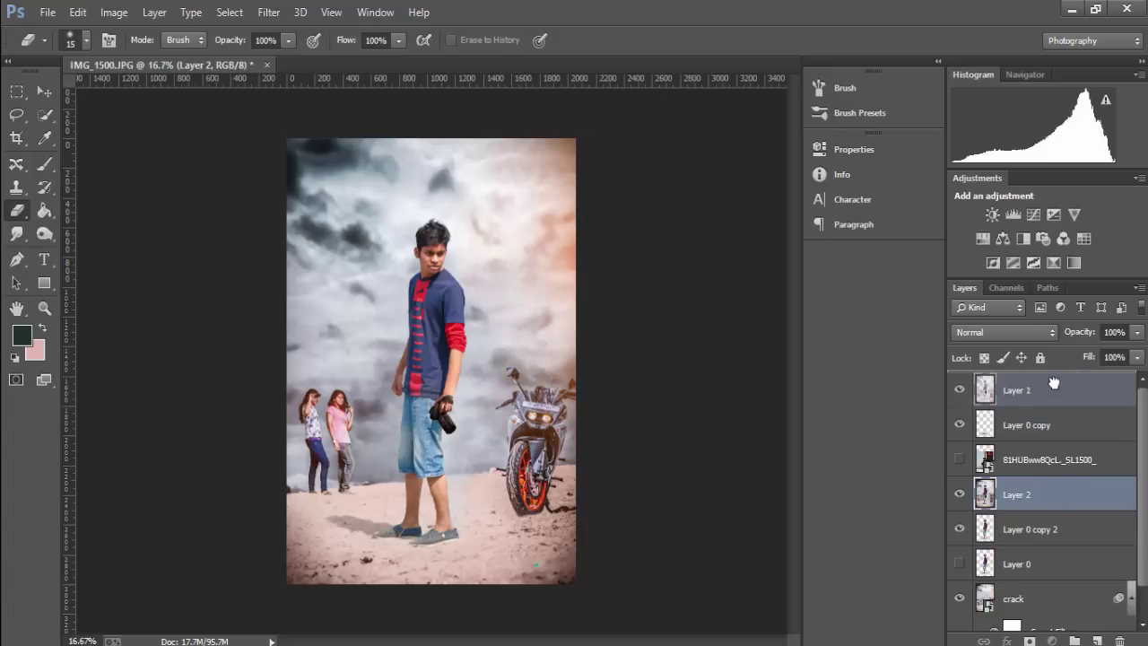
{"action": "left_click", "coordinate": [1052, 429]}
{"action": "left_click", "coordinate": [1050, 462], "text": "ctrl"}
{"action": "left_click", "coordinate": [1040, 534], "text": "ctrl"}
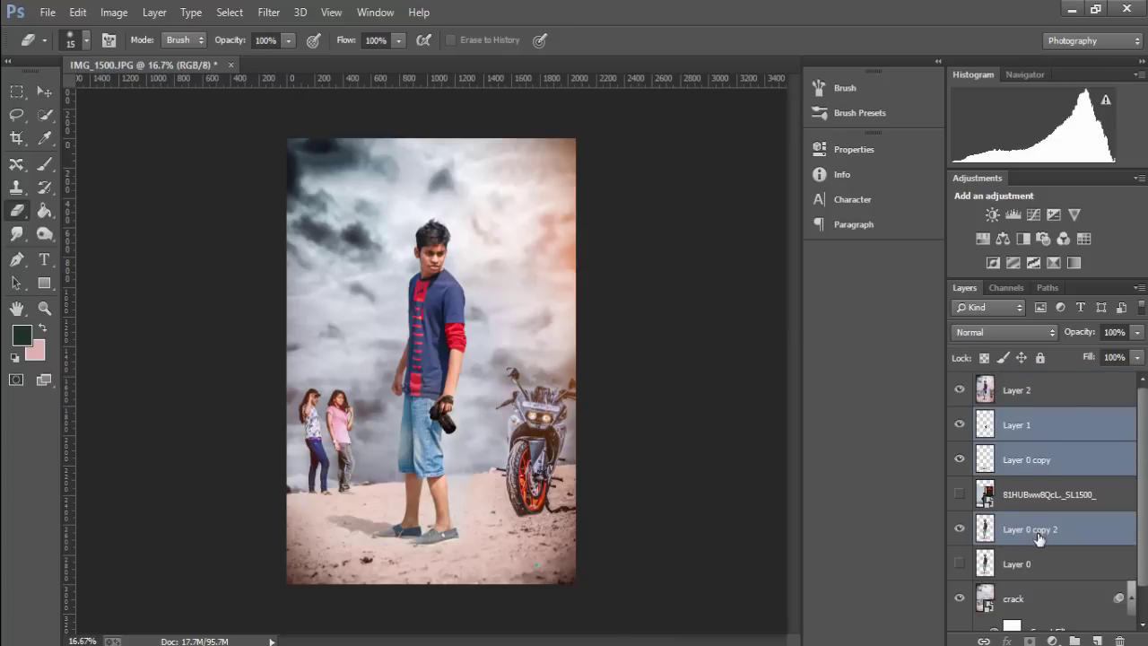
{"action": "left_click", "coordinate": [1029, 574], "text": "ctrl"}
{"action": "left_click", "coordinate": [1029, 596], "text": "ctrl"}
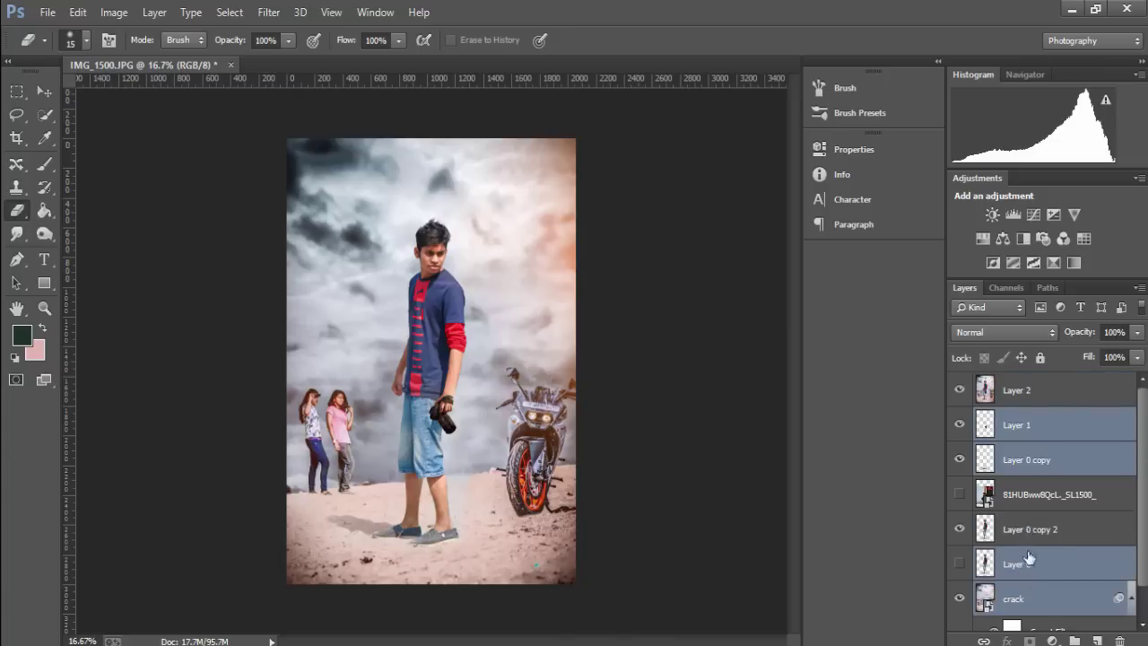
{"action": "left_click", "coordinate": [1027, 534], "text": "ctrl"}
{"action": "mouse_move", "coordinate": [1027, 534]}
{"action": "left_mouse_down"}
{"action": "mouse_move", "coordinate": [1047, 608]}
{"action": "mouse_move", "coordinate": [1074, 641]}
{"action": "left_mouse_up"}
{"action": "left_click", "coordinate": [1055, 395]}
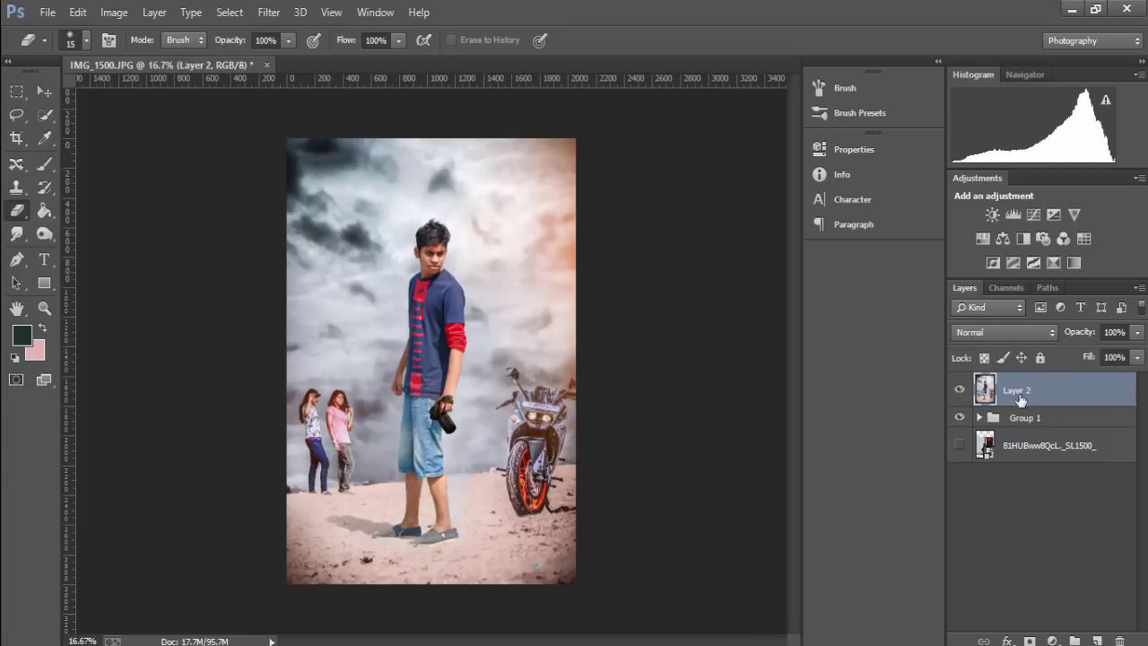
{"action": "left_click", "coordinate": [268, 11]}
In Camera Raw on Layer 2, set blacks +36, shadows +17, clarity +22, contrast −17 and warm slightly.
{"action": "left_click", "coordinate": [287, 114]}
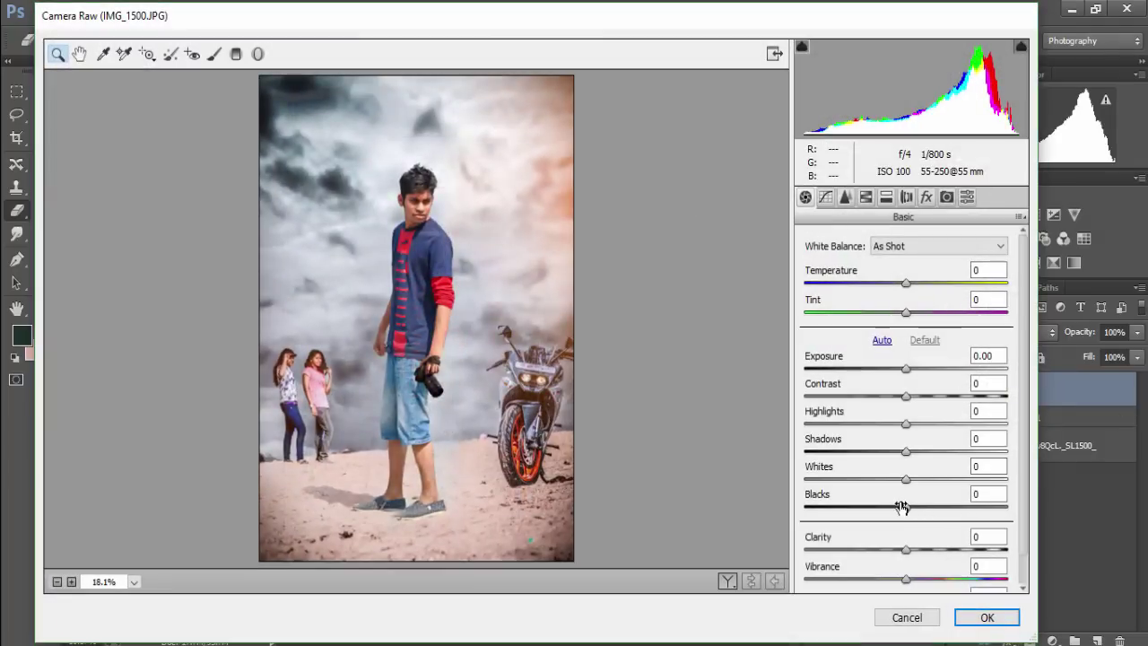
{"action": "mouse_move", "coordinate": [901, 507]}
{"action": "left_mouse_down"}
{"action": "mouse_move", "coordinate": [942, 505]}
{"action": "mouse_move", "coordinate": [874, 481]}
{"action": "mouse_move", "coordinate": [908, 479]}
{"action": "mouse_move", "coordinate": [895, 452]}
{"action": "mouse_move", "coordinate": [933, 453]}
{"action": "left_mouse_up"}
{"action": "scroll", "coordinate": [915, 535], "scroll_direction": "down", "scroll_amount": 1}
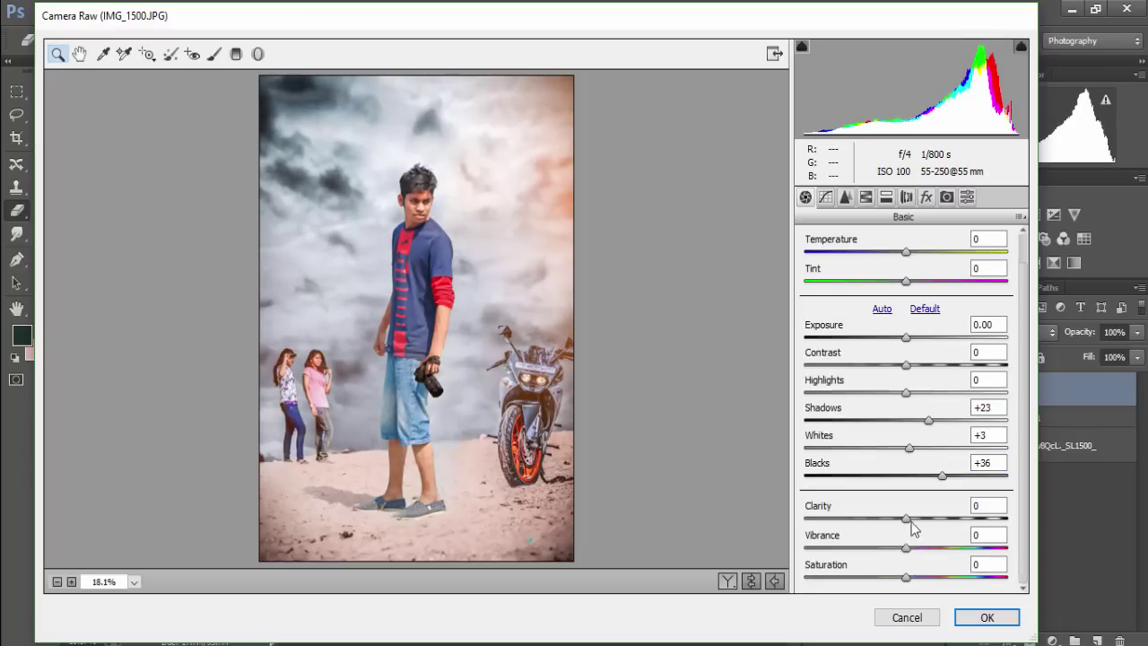
{"action": "left_click", "coordinate": [910, 519]}
{"action": "left_click_drag", "start_coordinate": [914, 520], "coordinate": [935, 520]}
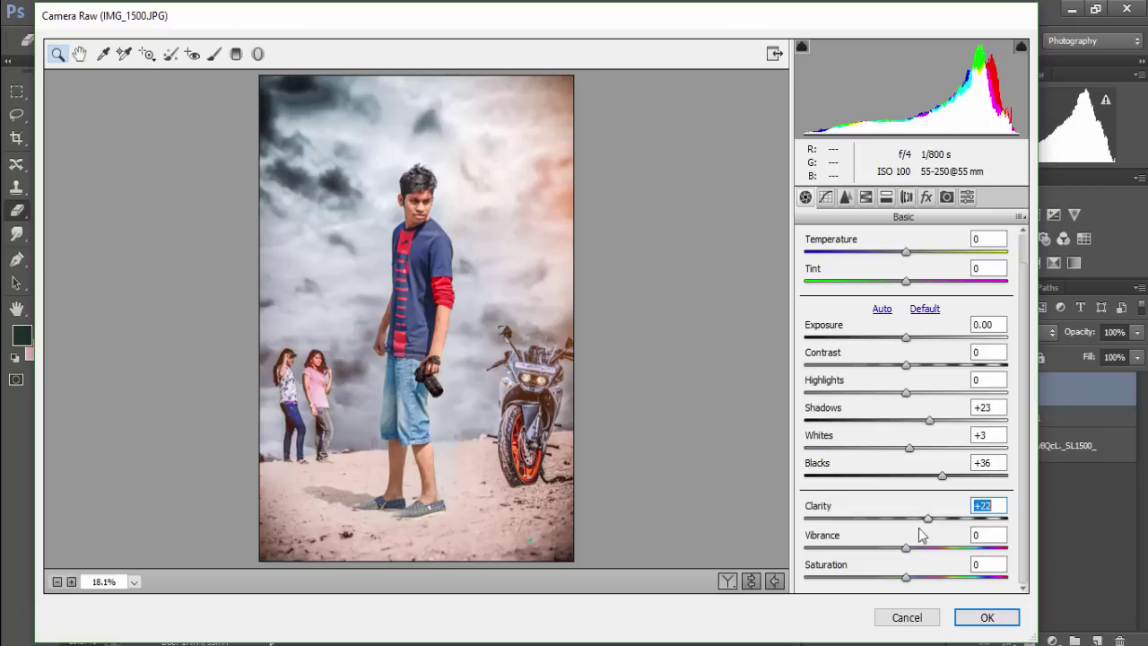
{"action": "left_click_drag", "start_coordinate": [907, 366], "coordinate": [891, 368]}
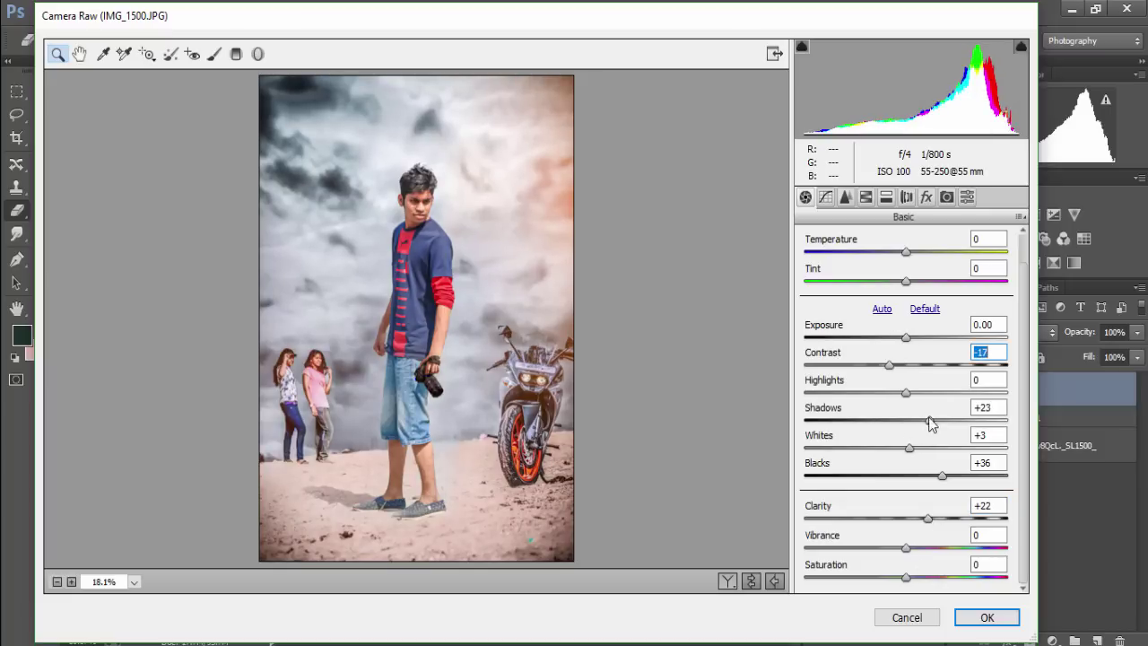
{"action": "left_click_drag", "start_coordinate": [929, 420], "coordinate": [923, 420]}
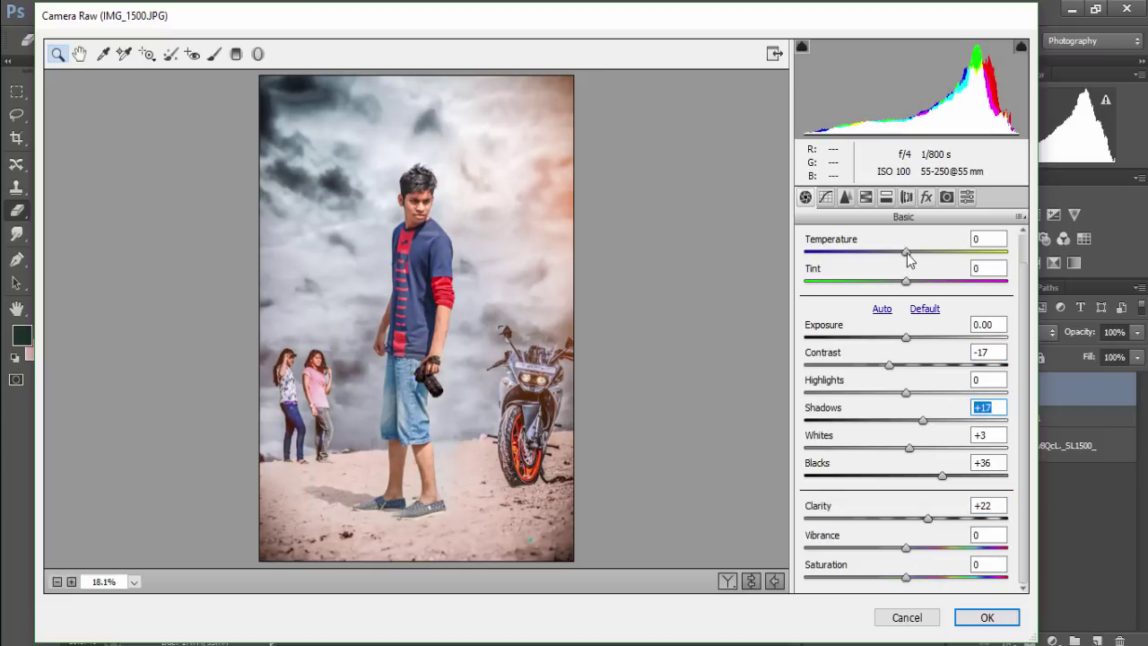
{"action": "mouse_move", "coordinate": [906, 252]}
{"action": "left_mouse_down"}
{"action": "mouse_move", "coordinate": [933, 251]}
{"action": "mouse_move", "coordinate": [913, 254]}
{"action": "left_mouse_up"}
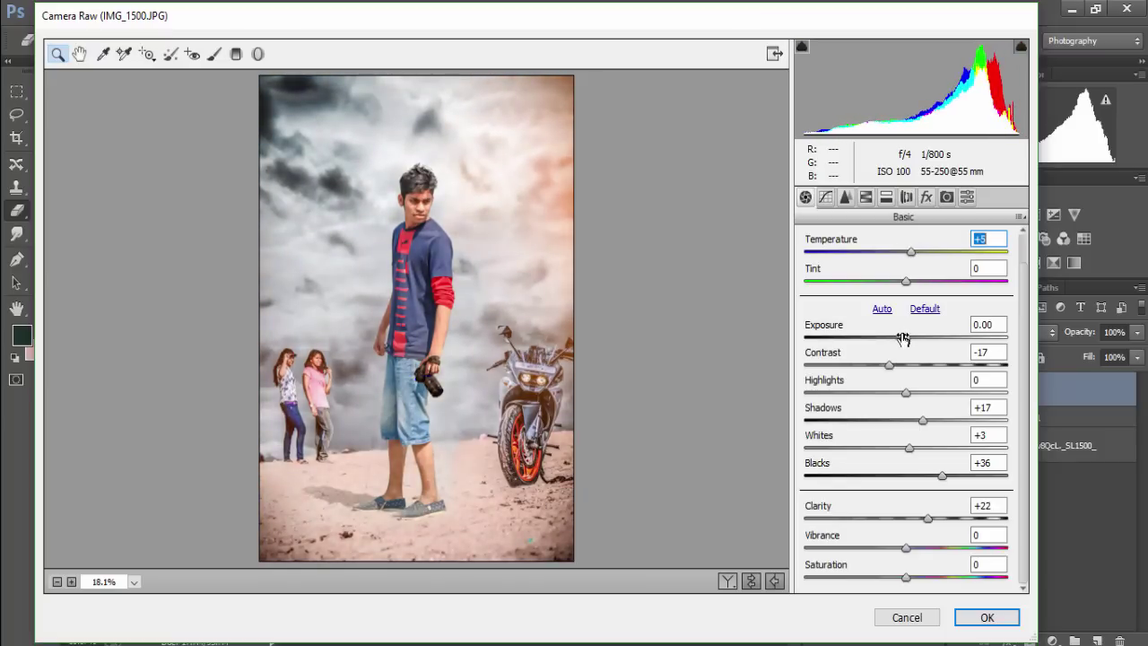
Add slight sharpening and luminance noise reduction in Camera Raw's Detail settings.
{"action": "left_click", "coordinate": [845, 196]}
{"action": "left_click_drag", "start_coordinate": [806, 269], "coordinate": [832, 268]}
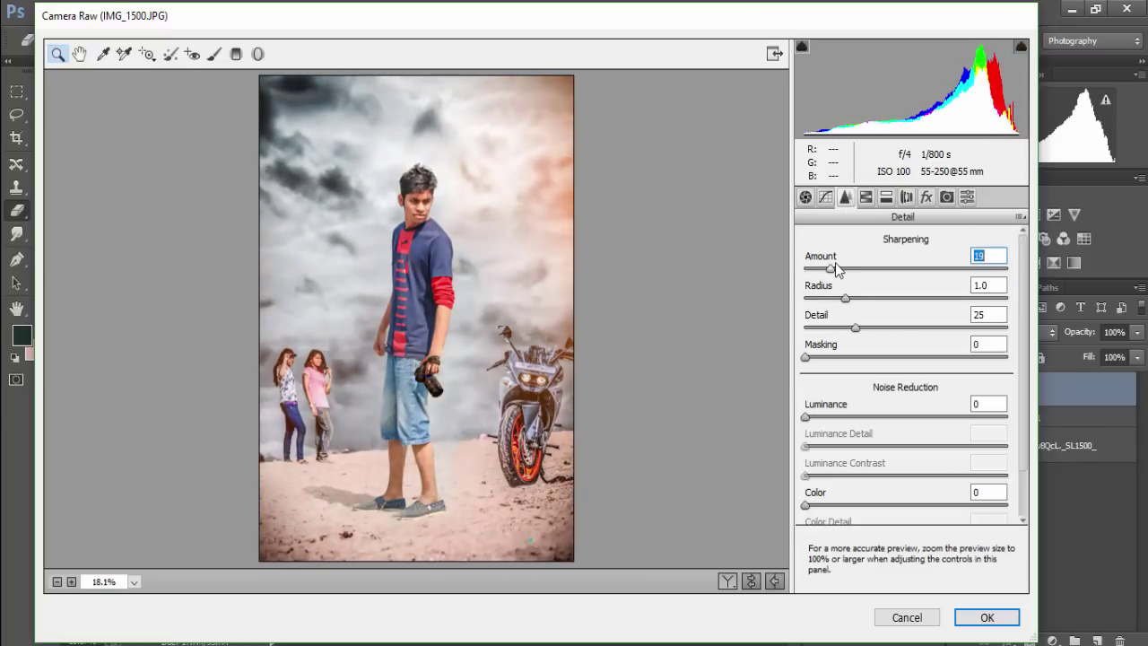
{"action": "left_click", "coordinate": [826, 416]}
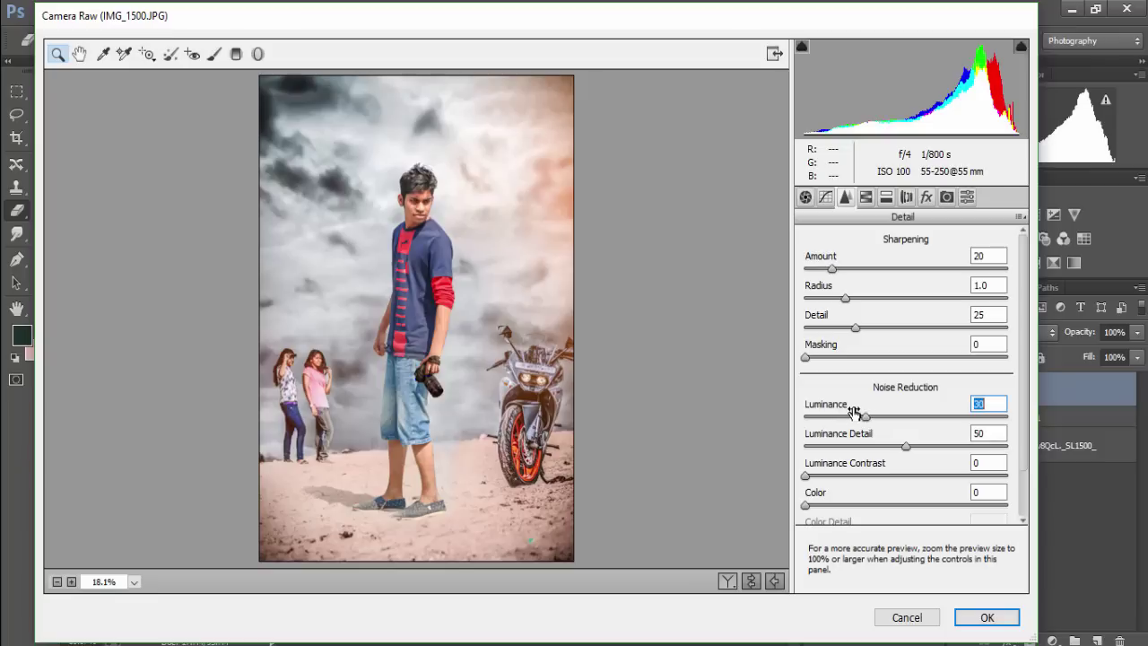
{"action": "left_click_drag", "start_coordinate": [825, 415], "coordinate": [852, 417]}
Adjust HSL: orange luminance, boosted blue saturation, and a slight blue hue shift.
{"action": "left_click", "coordinate": [872, 203]}
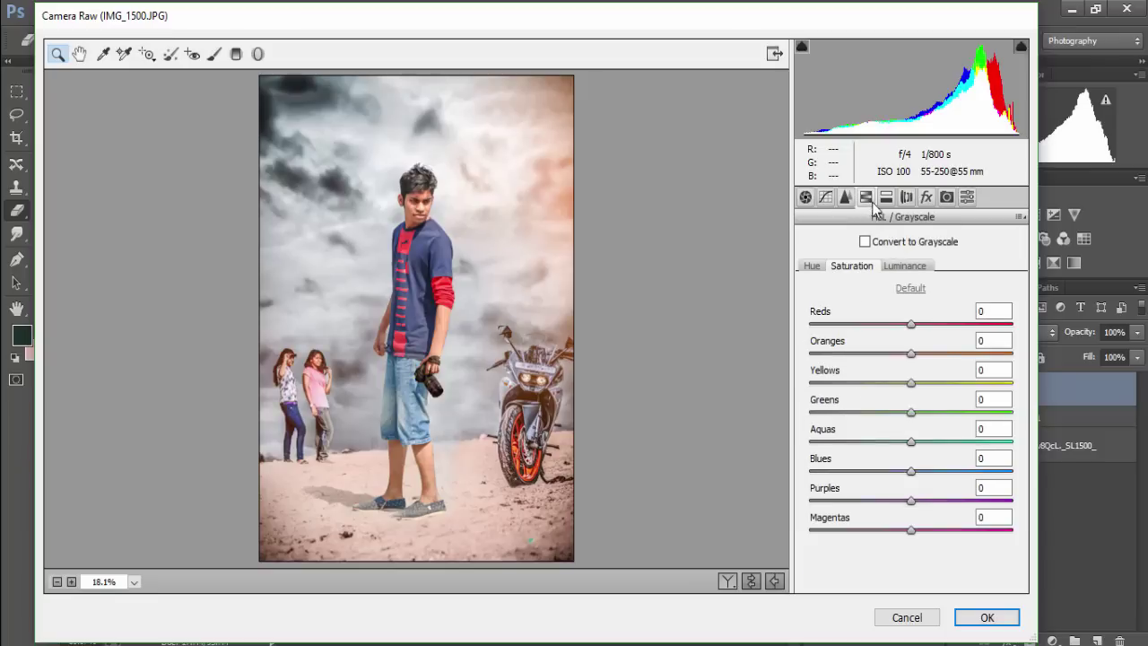
{"action": "left_click", "coordinate": [904, 265]}
{"action": "left_click_drag", "start_coordinate": [911, 353], "coordinate": [923, 355]}
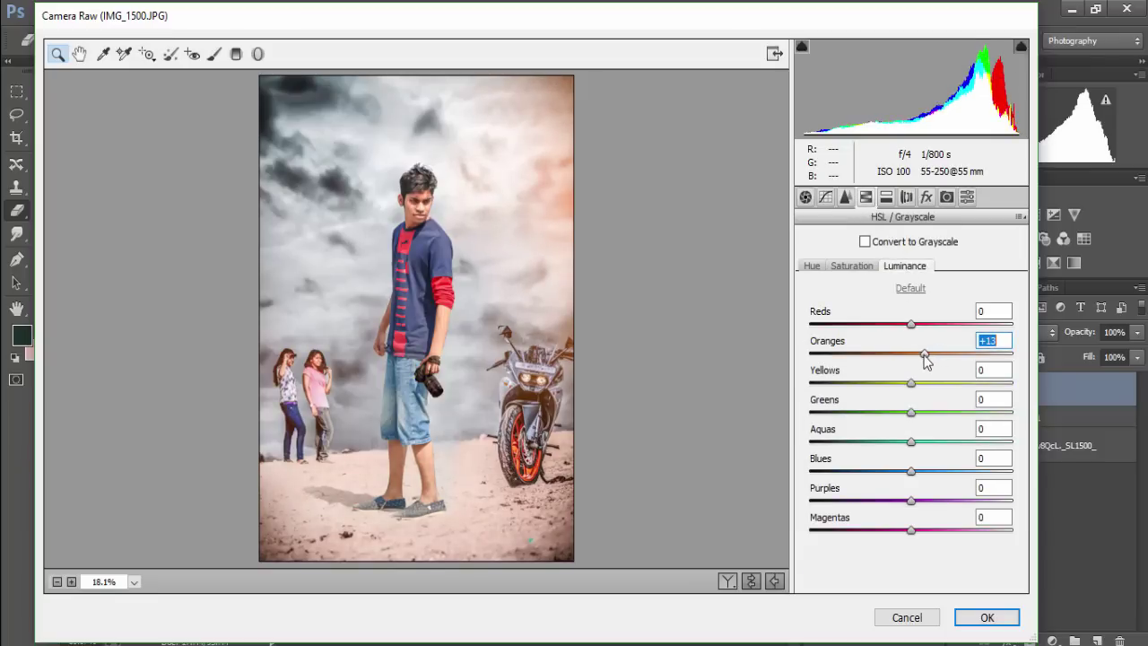
{"action": "left_click_drag", "start_coordinate": [911, 471], "coordinate": [956, 471]}
{"action": "left_click", "coordinate": [859, 268]}
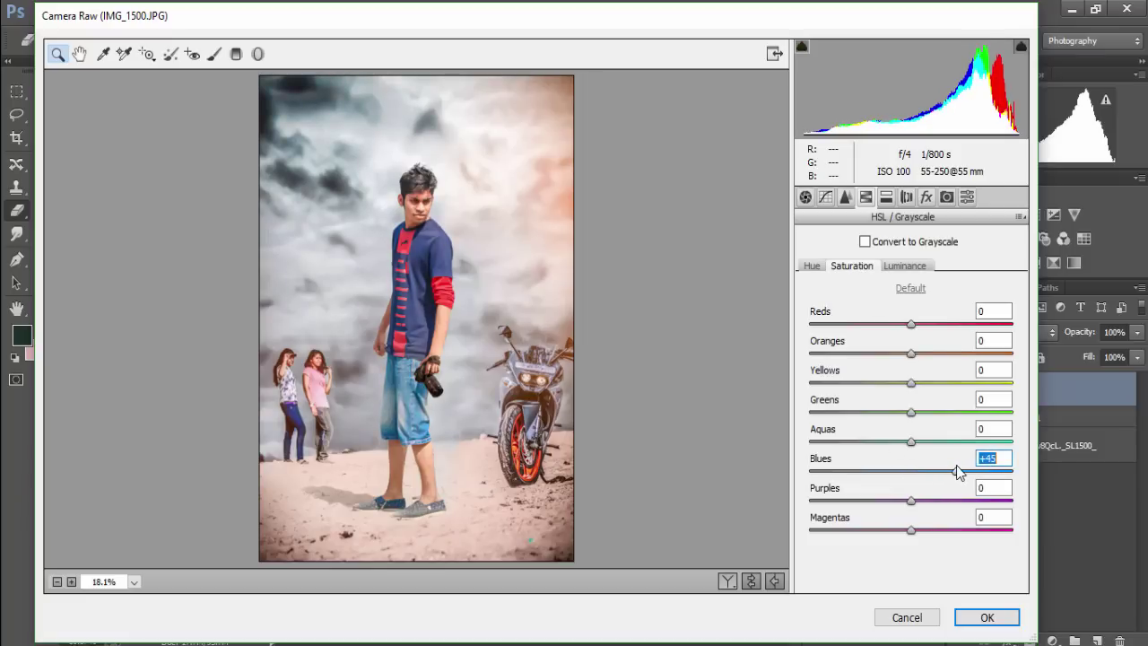
{"action": "mouse_move", "coordinate": [911, 381]}
{"action": "left_mouse_down"}
{"action": "mouse_move", "coordinate": [877, 372]}
{"action": "mouse_move", "coordinate": [936, 371]}
{"action": "mouse_move", "coordinate": [904, 358]}
{"action": "left_mouse_up"}
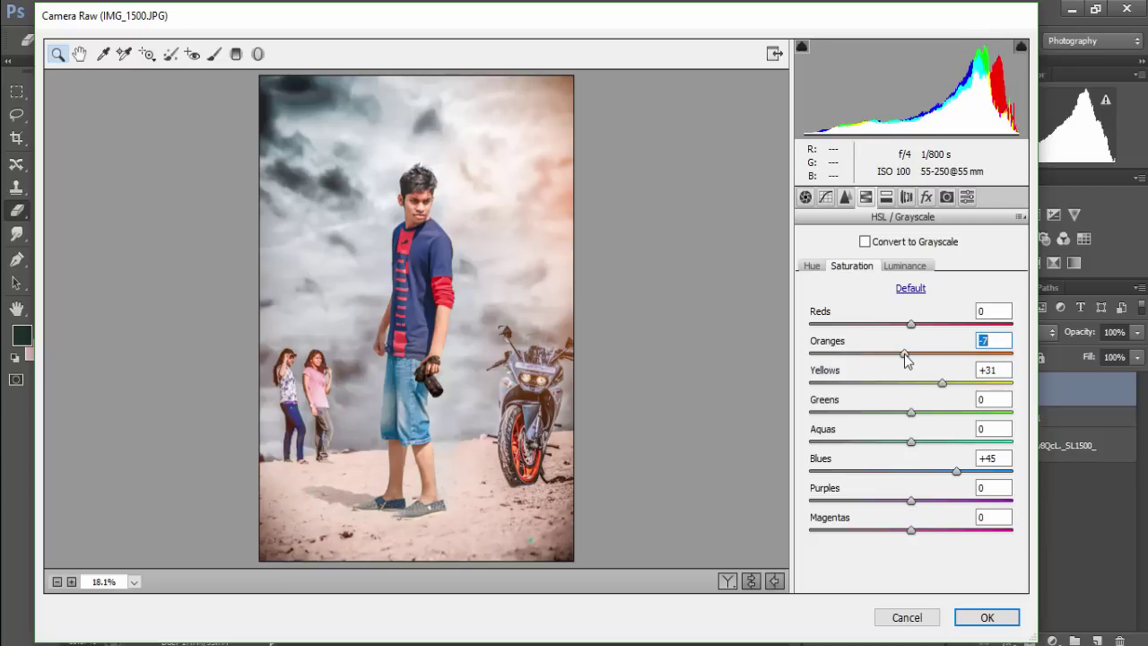
{"action": "left_click", "coordinate": [813, 266]}
{"action": "mouse_move", "coordinate": [911, 470]}
{"action": "left_mouse_down"}
{"action": "mouse_move", "coordinate": [892, 470]}
{"action": "mouse_move", "coordinate": [915, 470]}
{"action": "left_mouse_up"}
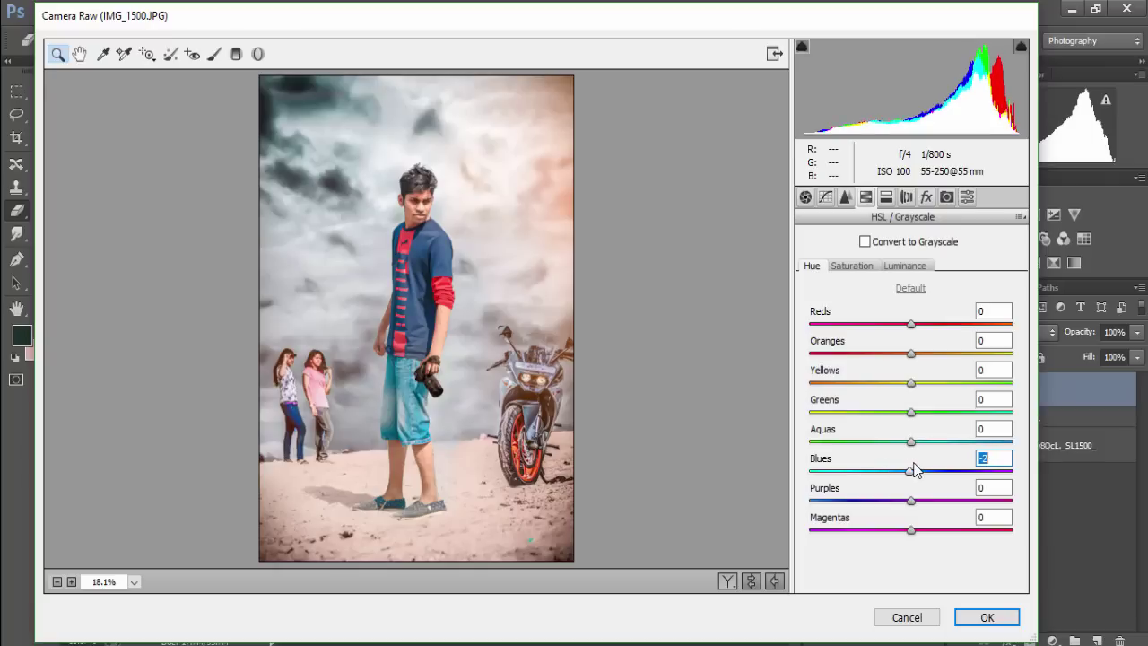
Add a −16 post-crop vignette and apply the Camera Raw edits.
{"action": "left_click", "coordinate": [926, 196]}
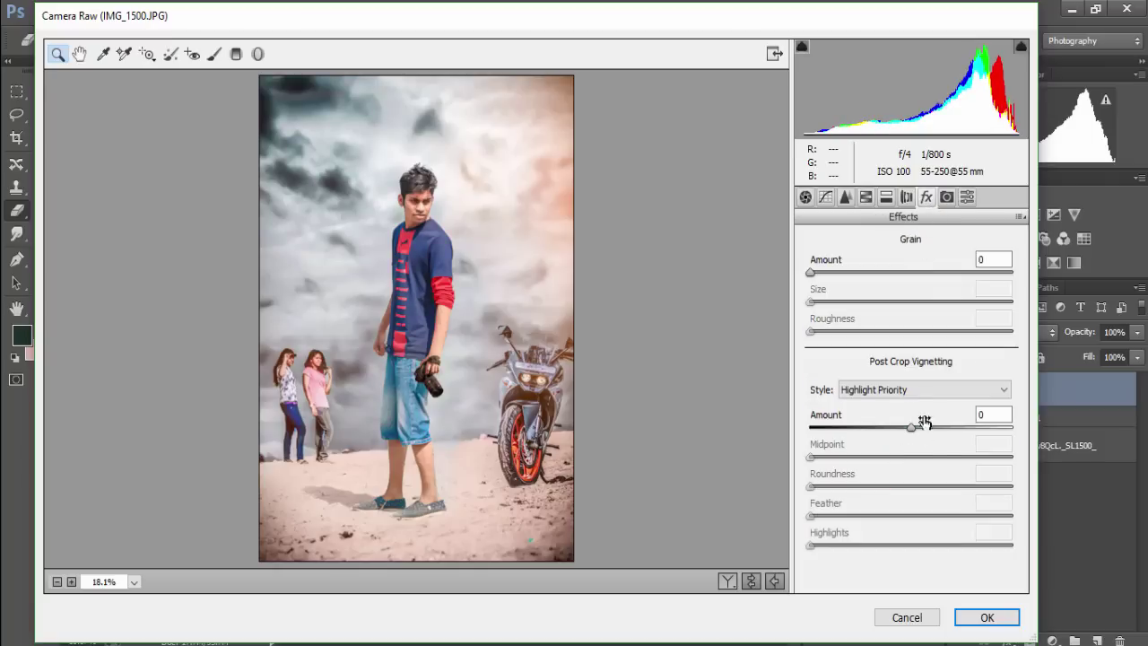
{"action": "mouse_move", "coordinate": [910, 429]}
{"action": "left_mouse_down"}
{"action": "mouse_move", "coordinate": [881, 426]}
{"action": "mouse_move", "coordinate": [895, 432]}
{"action": "left_mouse_up"}
{"action": "left_click", "coordinate": [973, 615]}
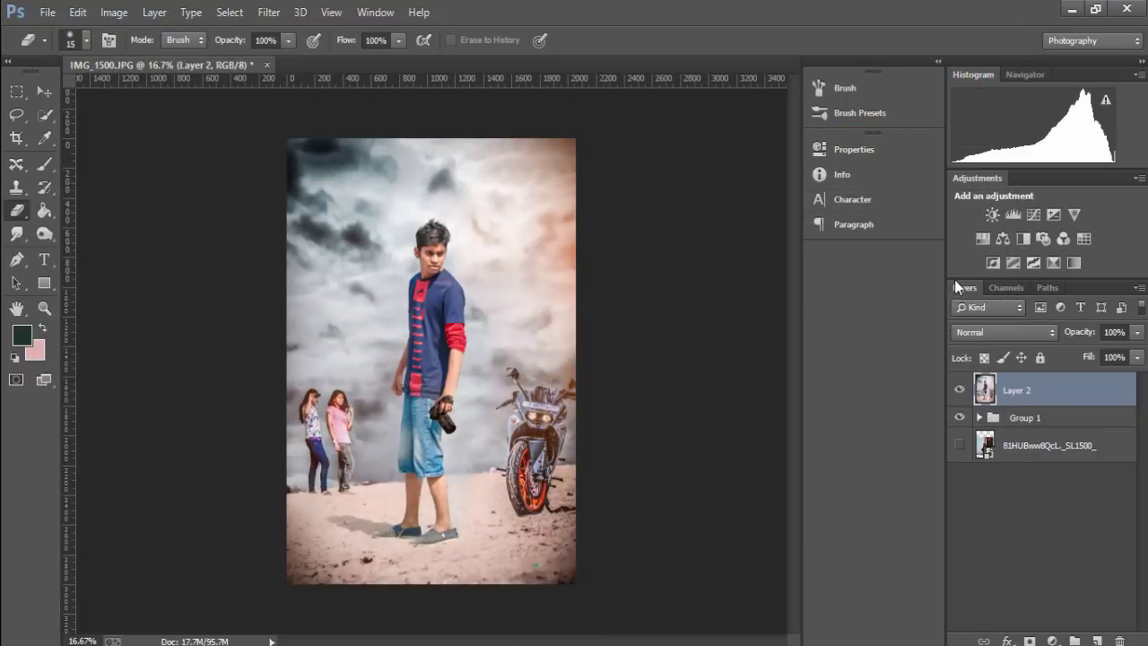
Add a Selective Color layer and adjust black and magenta in the Blacks and Blues ranges.
{"action": "left_click", "coordinate": [1051, 263]}
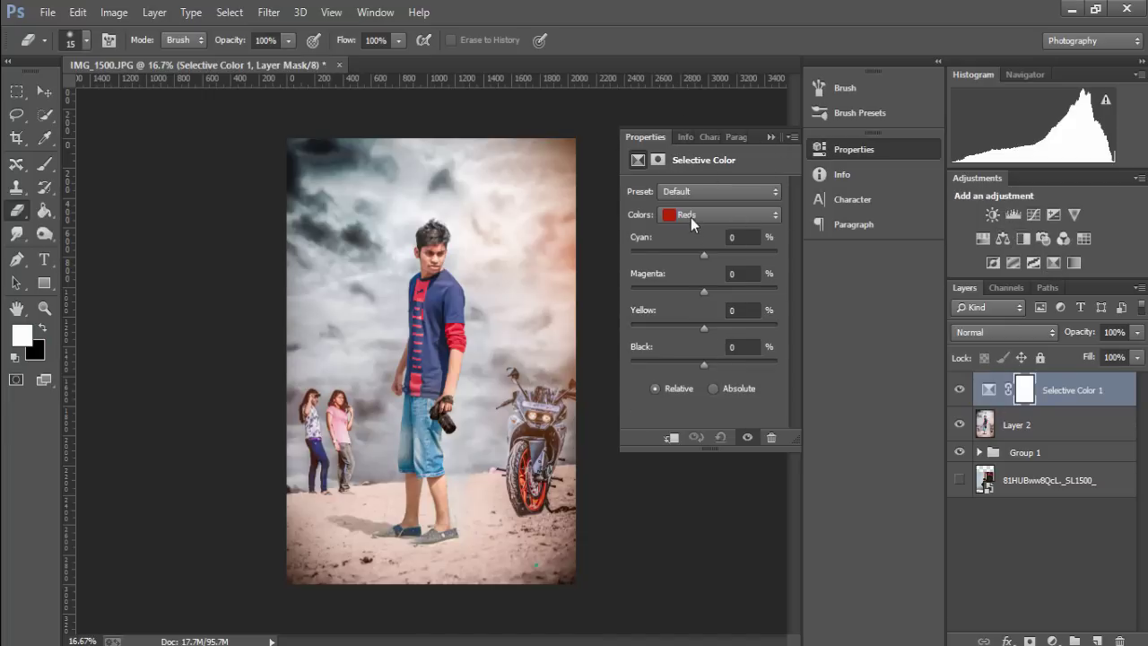
{"action": "left_click", "coordinate": [692, 223]}
{"action": "left_click", "coordinate": [698, 346]}
{"action": "mouse_move", "coordinate": [702, 366]}
{"action": "left_mouse_down"}
{"action": "mouse_move", "coordinate": [721, 364]}
{"action": "mouse_move", "coordinate": [674, 328]}
{"action": "mouse_move", "coordinate": [694, 330]}
{"action": "mouse_move", "coordinate": [690, 288]}
{"action": "mouse_move", "coordinate": [721, 286]}
{"action": "left_mouse_up"}
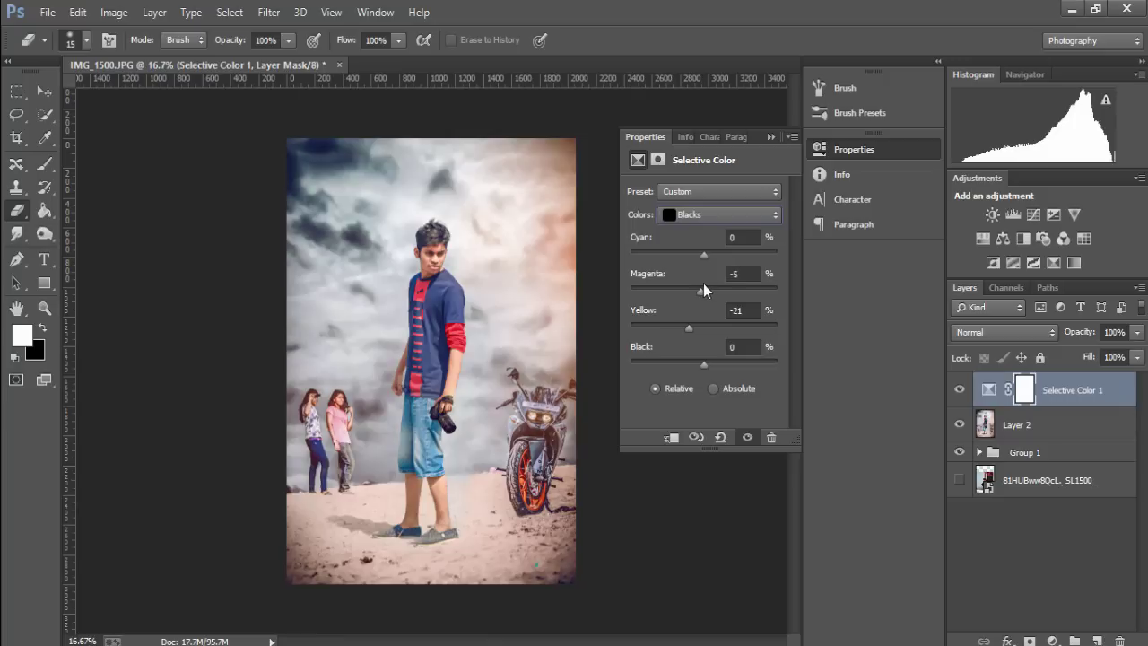
{"action": "mouse_move", "coordinate": [703, 283]}
{"action": "left_mouse_down"}
{"action": "mouse_move", "coordinate": [692, 258]}
{"action": "mouse_move", "coordinate": [718, 258]}
{"action": "mouse_move", "coordinate": [686, 259]}
{"action": "mouse_move", "coordinate": [718, 261]}
{"action": "left_mouse_up"}
{"action": "left_click", "coordinate": [715, 216]}
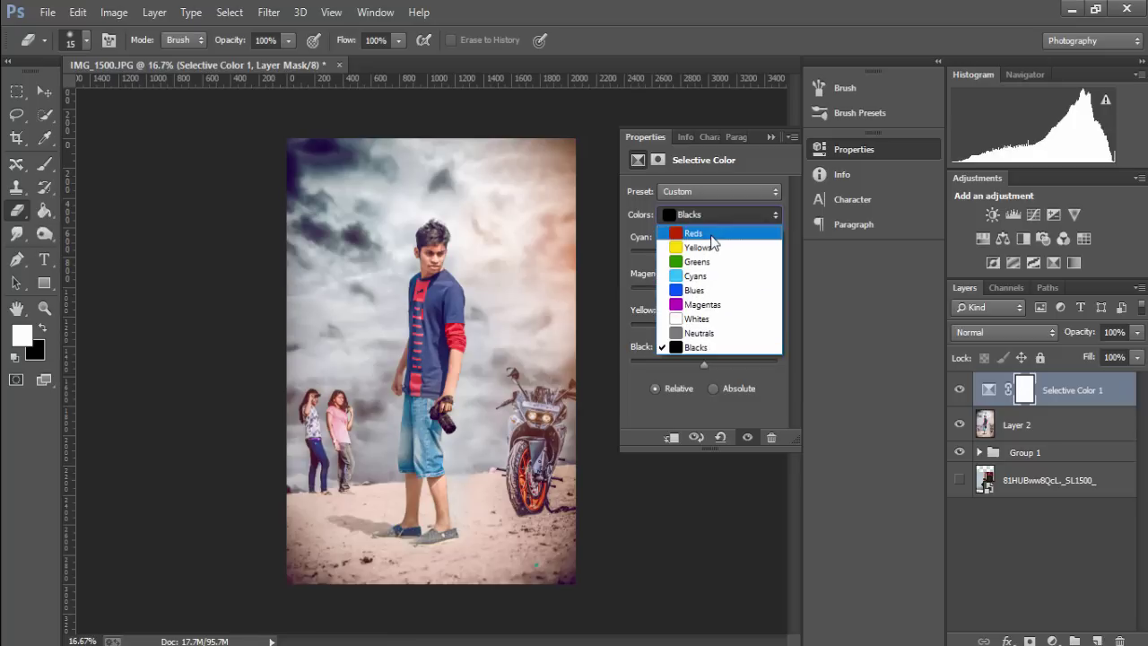
{"action": "left_click", "coordinate": [717, 290]}
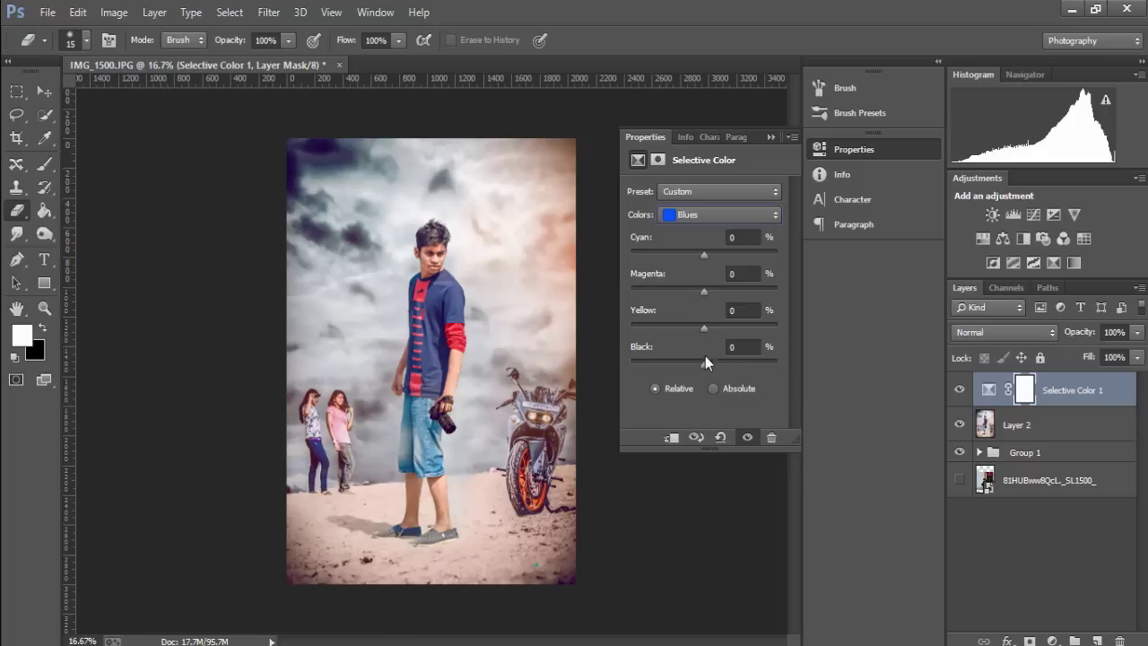
{"action": "left_click_drag", "start_coordinate": [777, 362], "coordinate": [706, 361]}
{"action": "left_click_drag", "start_coordinate": [681, 291], "coordinate": [725, 252]}
Add yellow and reduce black in Yellows, add cyan and magenta to Reds, then collapse Properties.
{"action": "left_click", "coordinate": [727, 215]}
{"action": "left_click", "coordinate": [727, 252]}
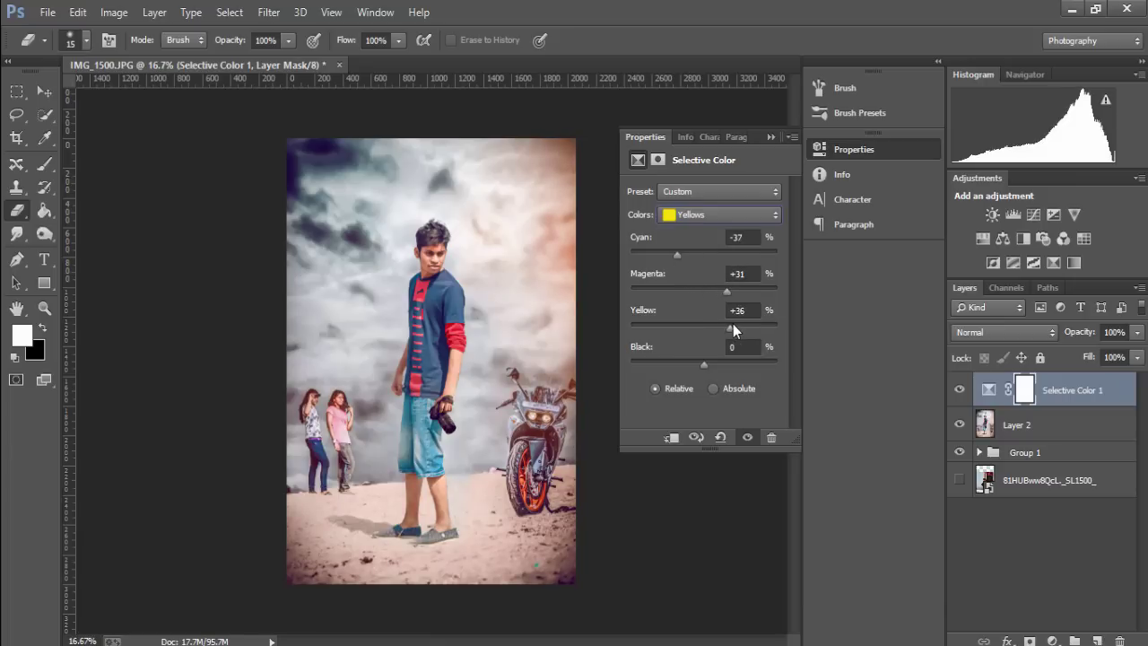
{"action": "left_click_drag", "start_coordinate": [663, 327], "coordinate": [750, 327]}
{"action": "left_click_drag", "start_coordinate": [701, 364], "coordinate": [690, 363]}
{"action": "left_click", "coordinate": [708, 226]}
{"action": "left_click_drag", "start_coordinate": [727, 259], "coordinate": [728, 255]}
{"action": "mouse_move", "coordinate": [698, 292]}
{"action": "left_mouse_down"}
{"action": "mouse_move", "coordinate": [687, 327]}
{"action": "mouse_move", "coordinate": [701, 328]}
{"action": "mouse_move", "coordinate": [700, 361]}
{"action": "left_mouse_up"}
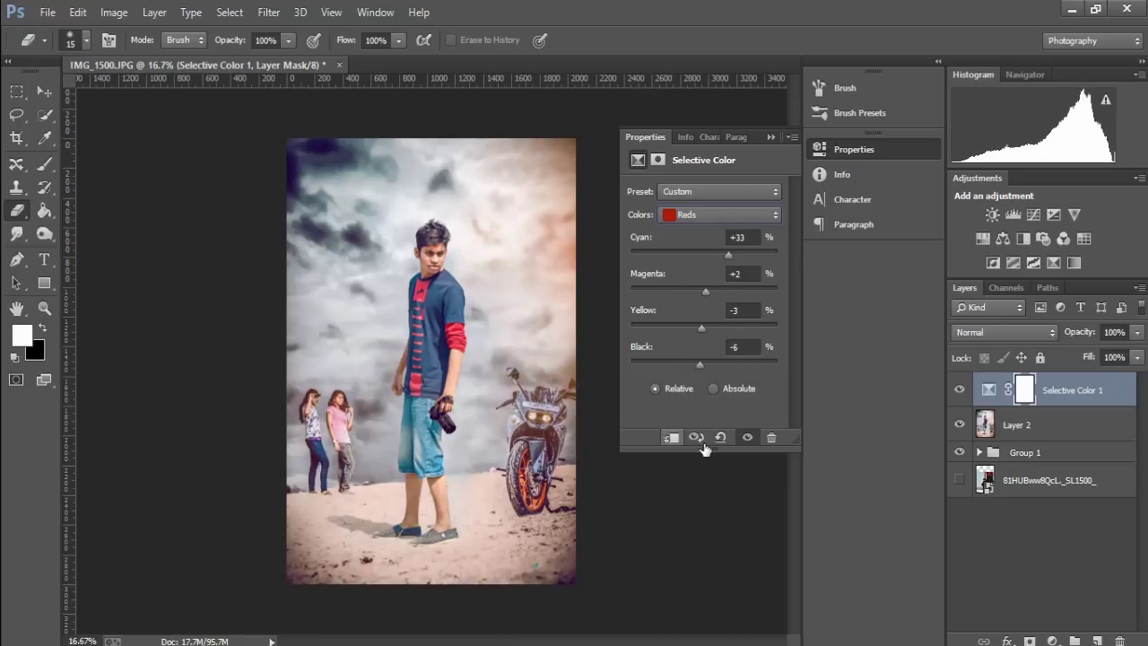
{"action": "left_click", "coordinate": [765, 136]}
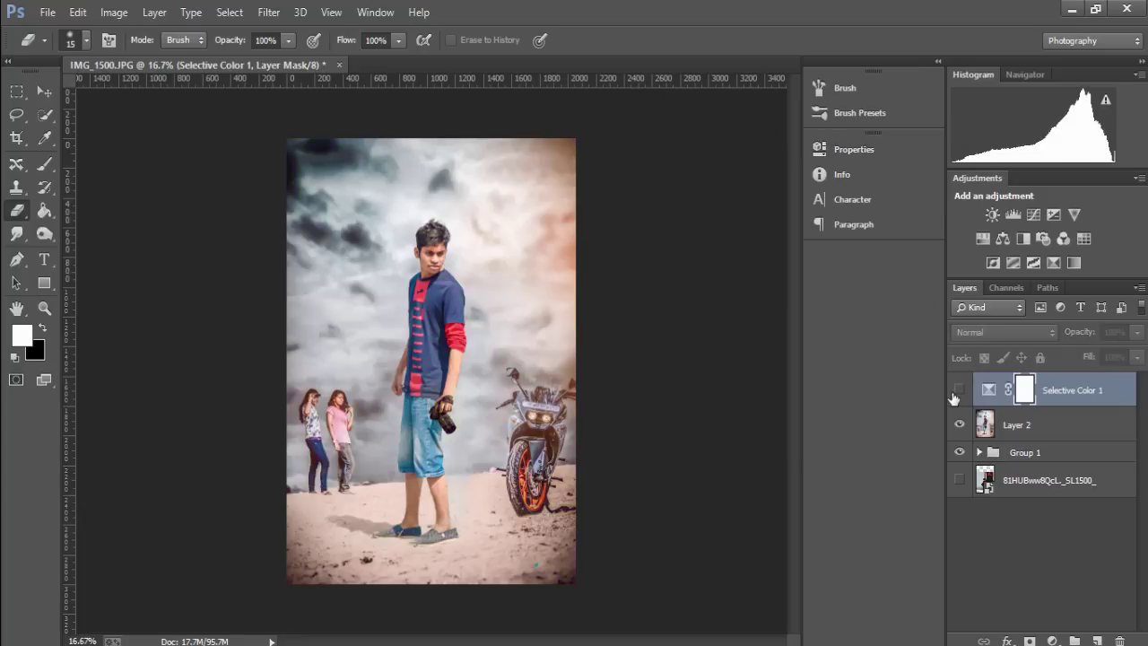